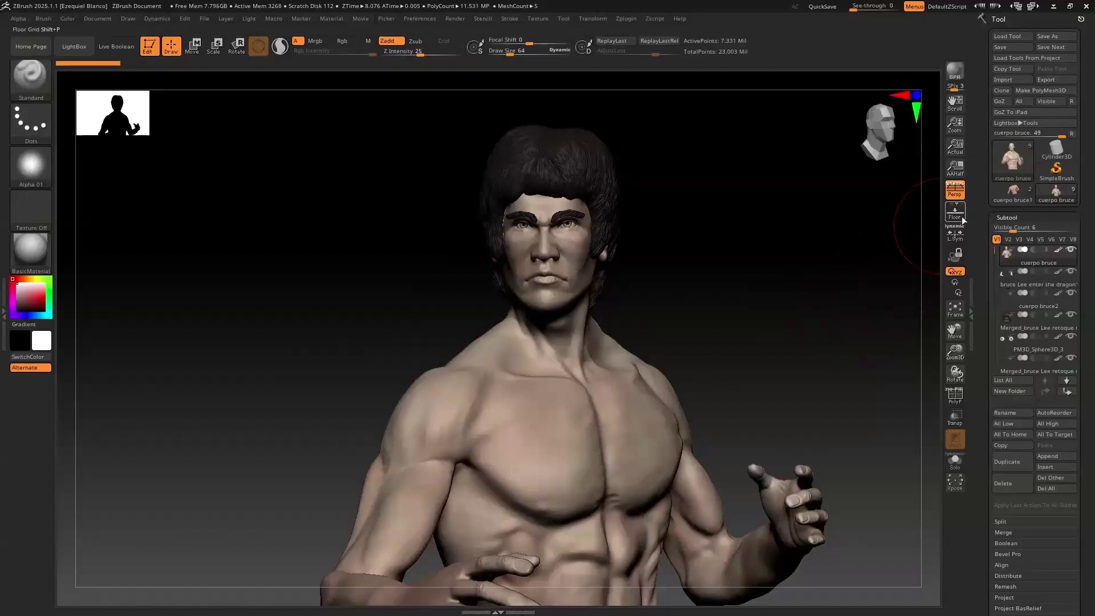
Switch between the cuerpo bruce1 and cuerpo bruce tools to compare them, ending with a closer look at cuerpo bruce1
left_click(1010, 197)
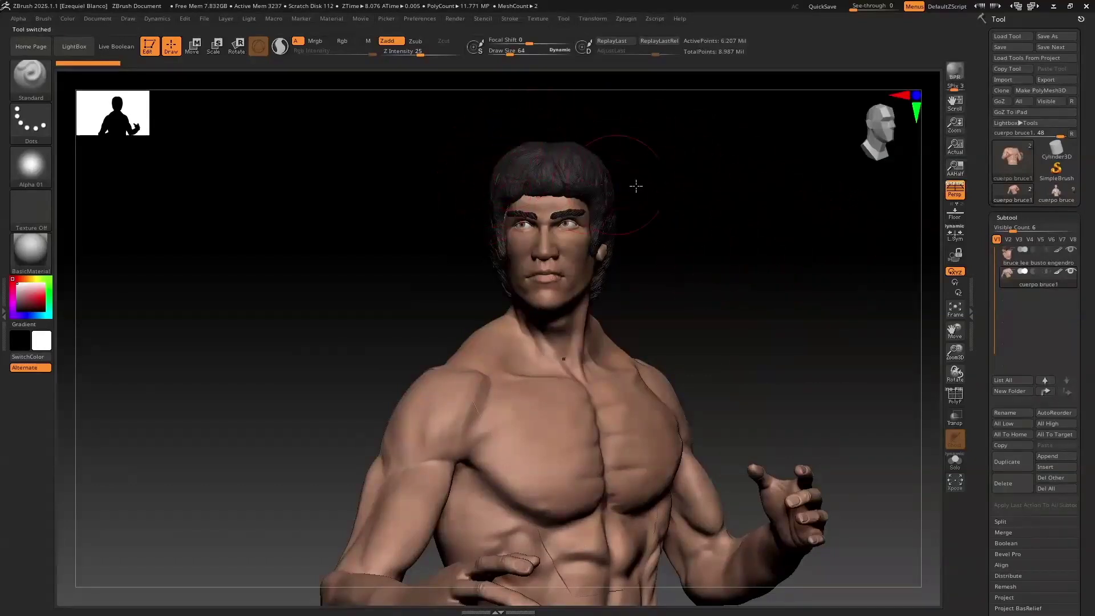
left_click(1061, 194)
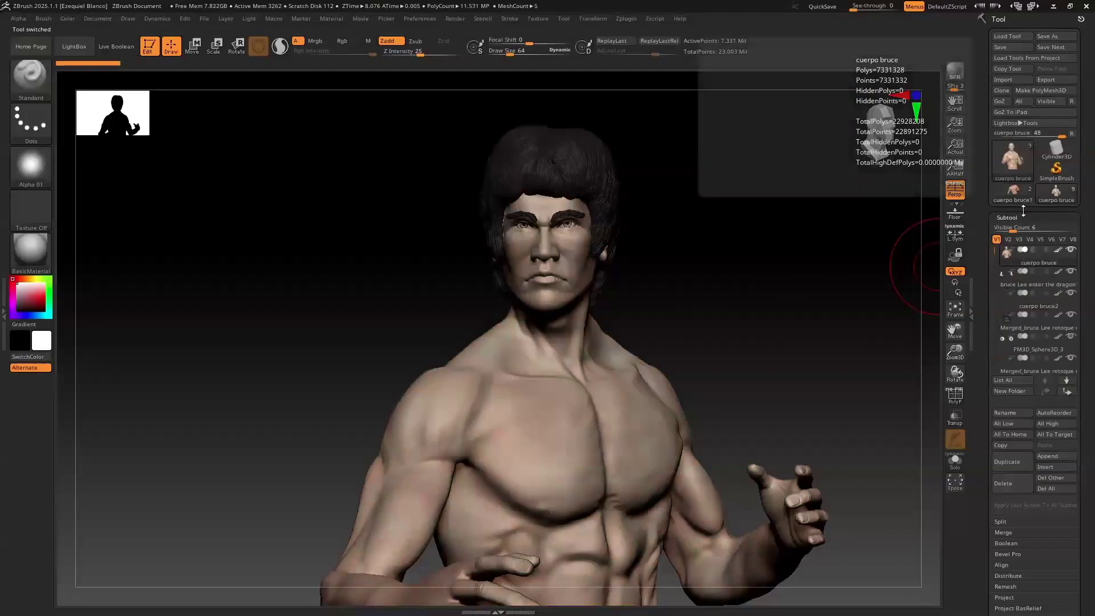
left_click(1006, 195)
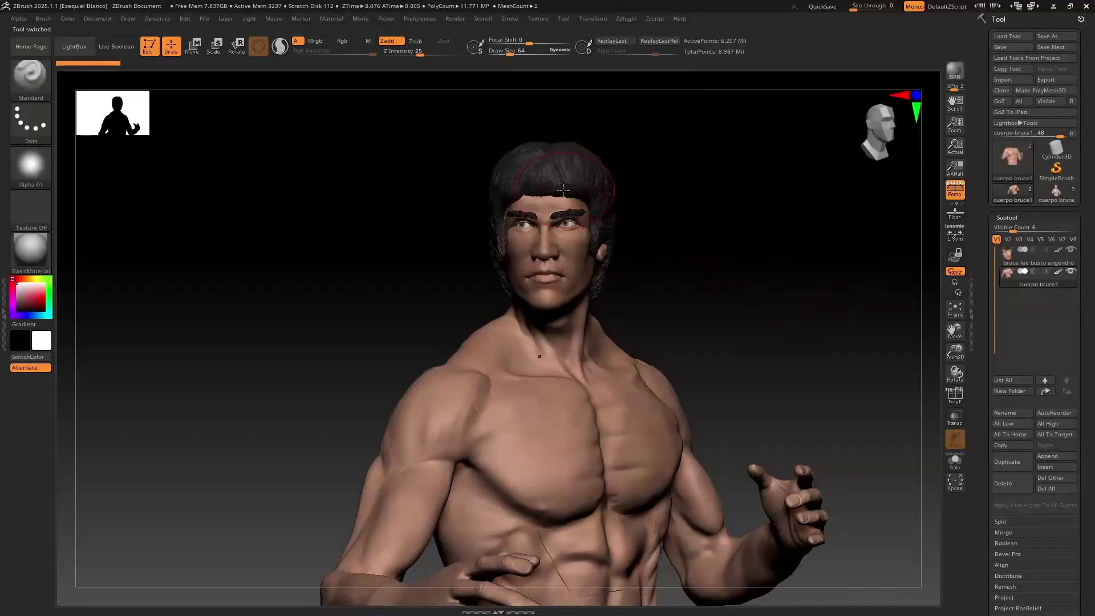
left_click_drag(748, 314, 752, 333, "alt")
left_click_drag(768, 247, 737, 352, "alt")
left_click_drag(748, 308, 753, 250)
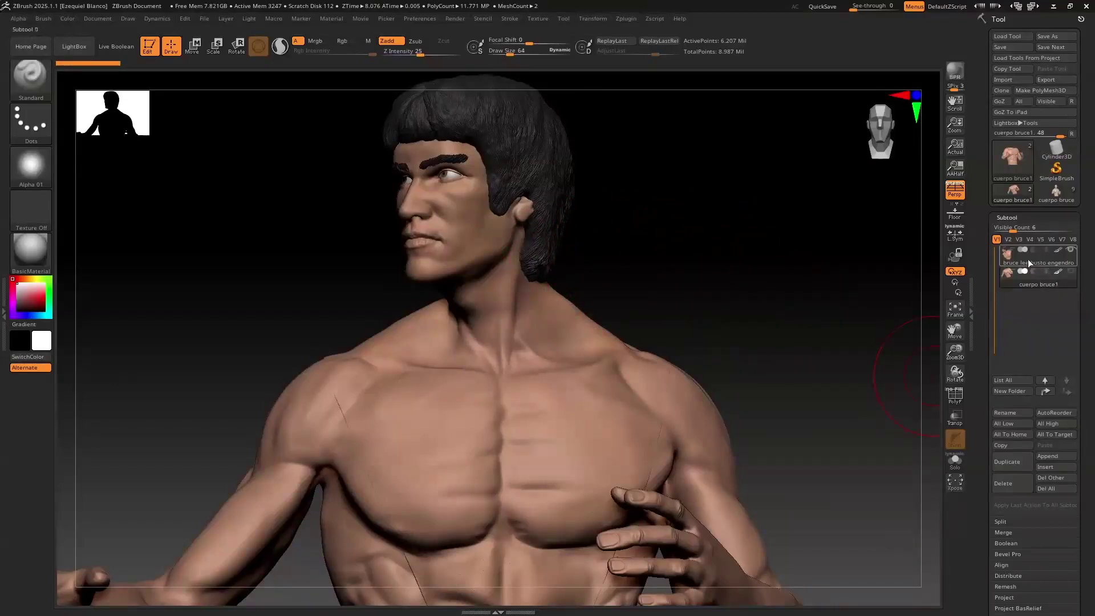
Select the bruce lee busto engendro subtool and show it alone, with the cuerpo bruce1 body hidden
left_click(1004, 261)
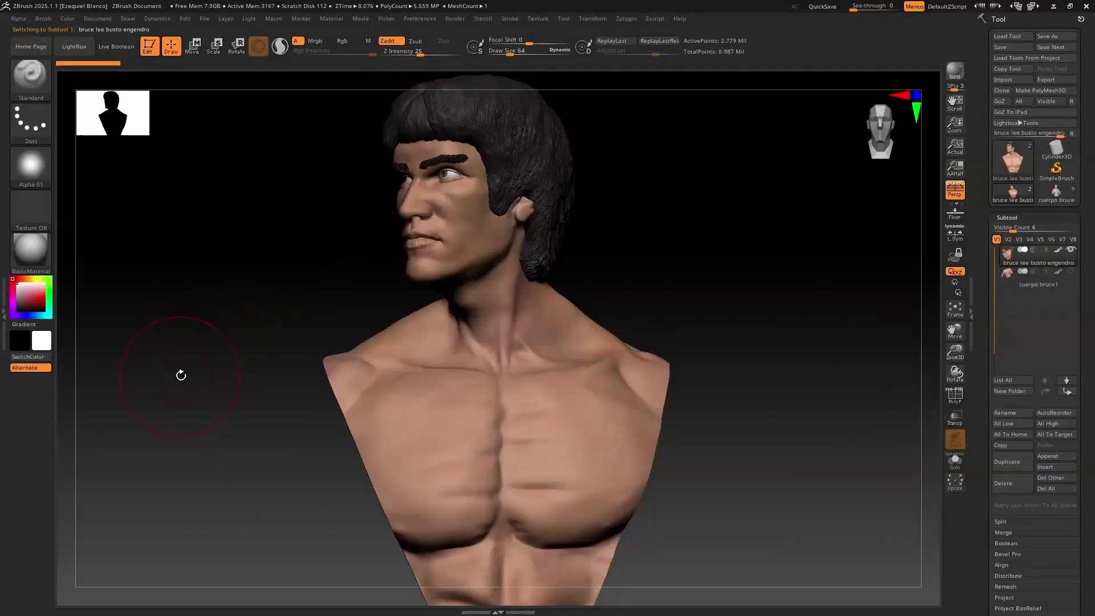
key("alt")
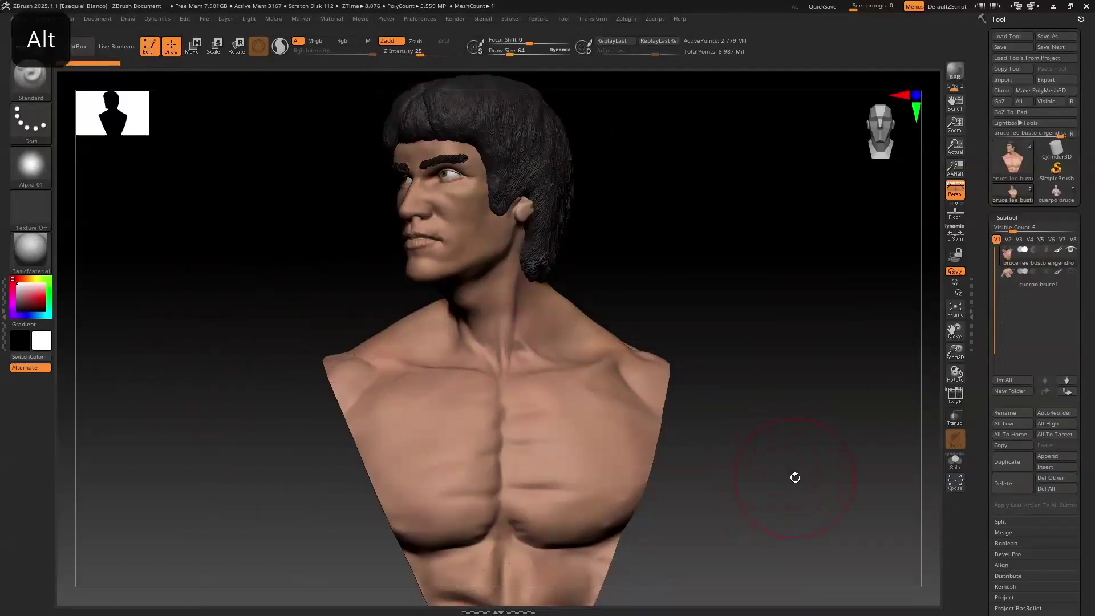
left_click_drag(788, 477, 779, 327, "alt")
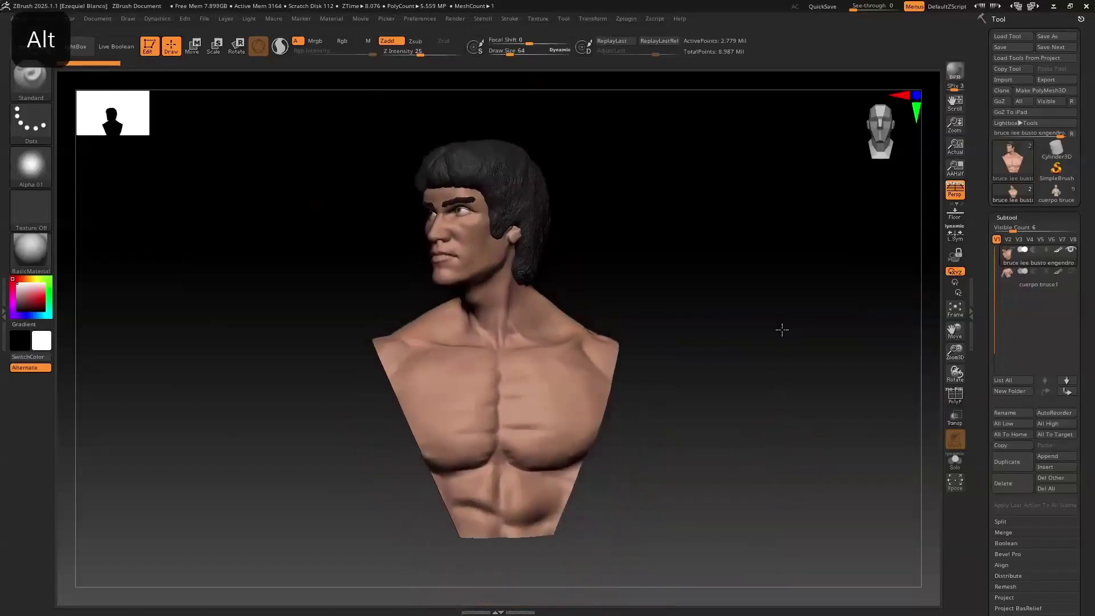
Isolate one half of the bust with a rectangular selection, inspect its interior from the side, and restore the full mesh
mouse_move(323, 123)
left_mouse_down("ctrl+shift")
mouse_move(410, 119)
mouse_move(477, 174)
mouse_move(476, 589)
left_mouse_up("ctrl+shift")
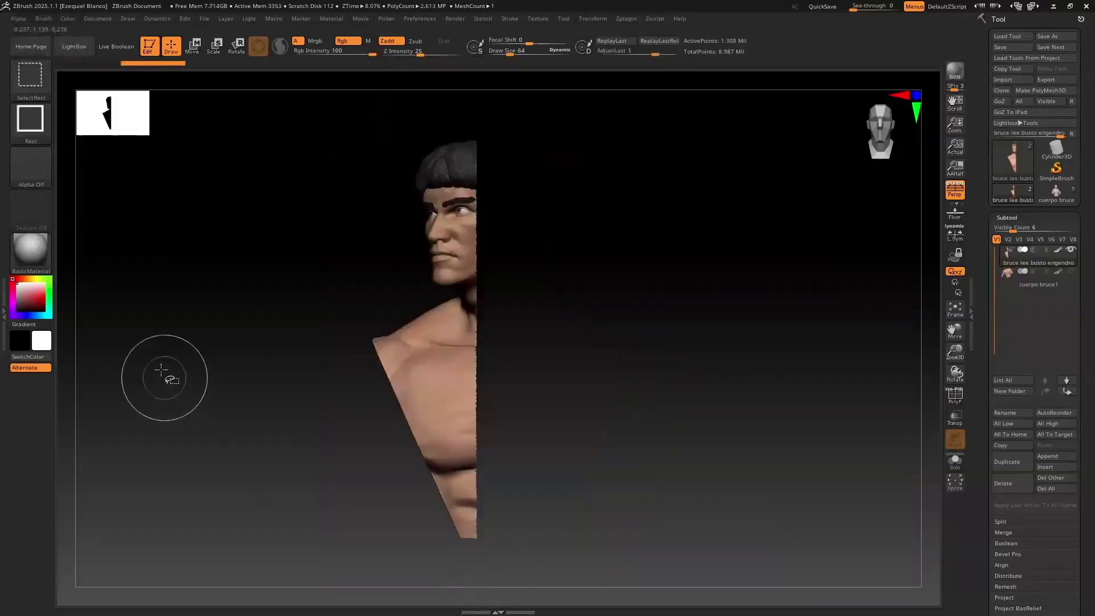
mouse_move(229, 371)
left_mouse_down()
mouse_move(154, 376)
mouse_move(245, 371)
mouse_move(155, 385)
mouse_move(212, 379)
mouse_move(161, 379)
mouse_move(194, 374)
left_mouse_up()
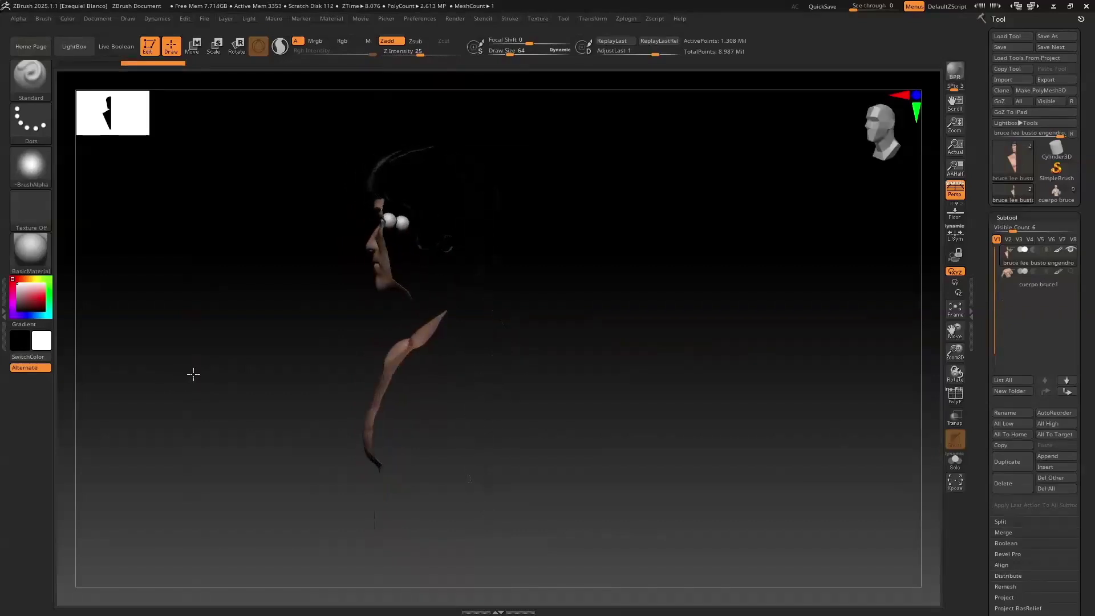
key("ctrl+shift")
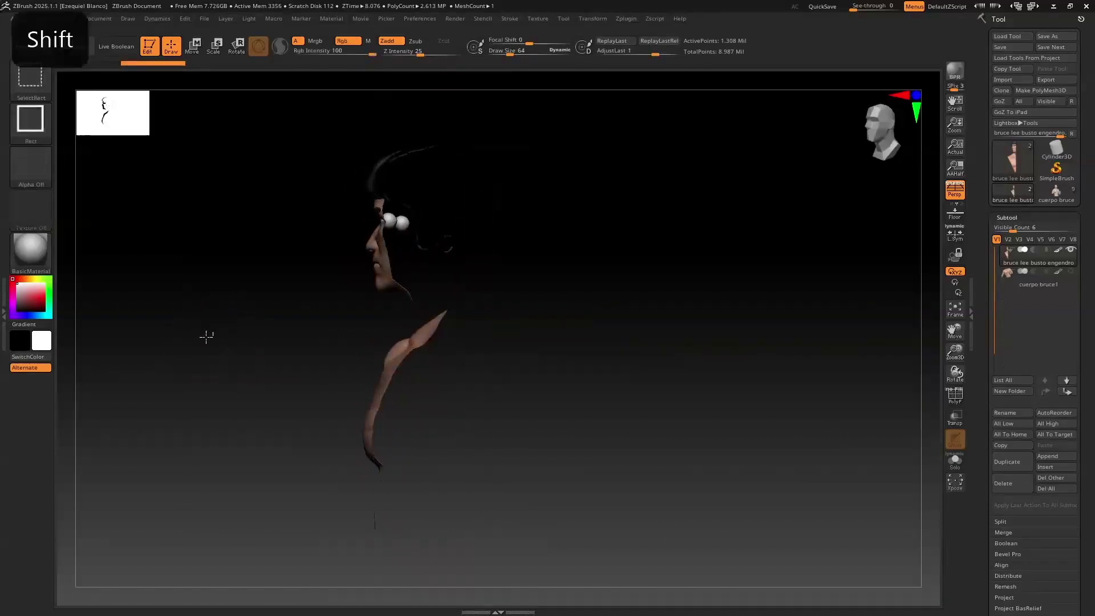
left_click(206, 337, "ctrl+shift")
left_click_drag(191, 401, 252, 404)
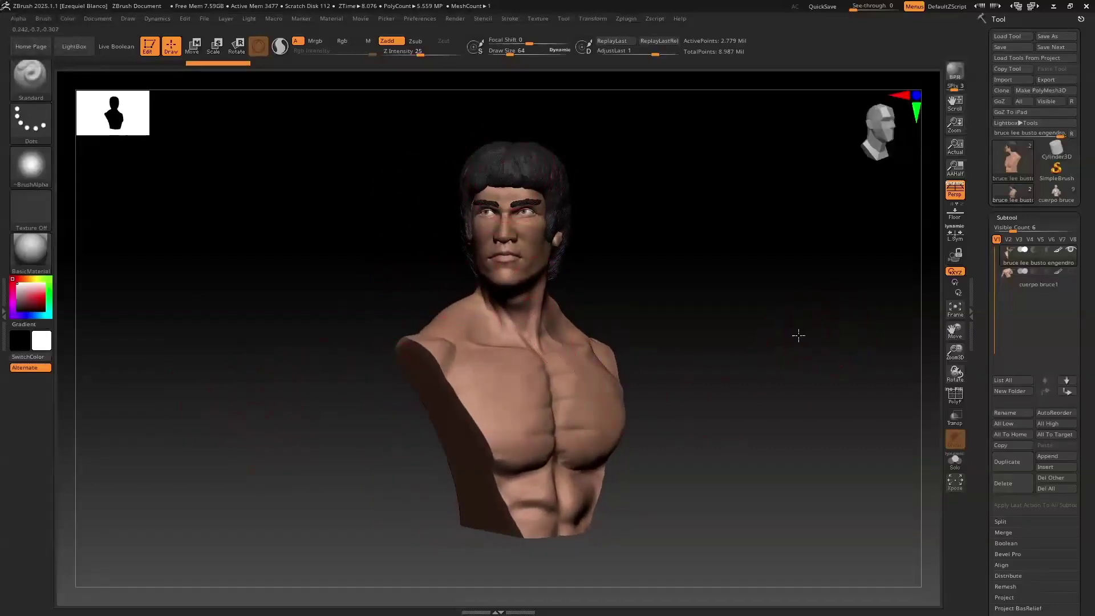
left_click_drag(799, 336, 790, 333)
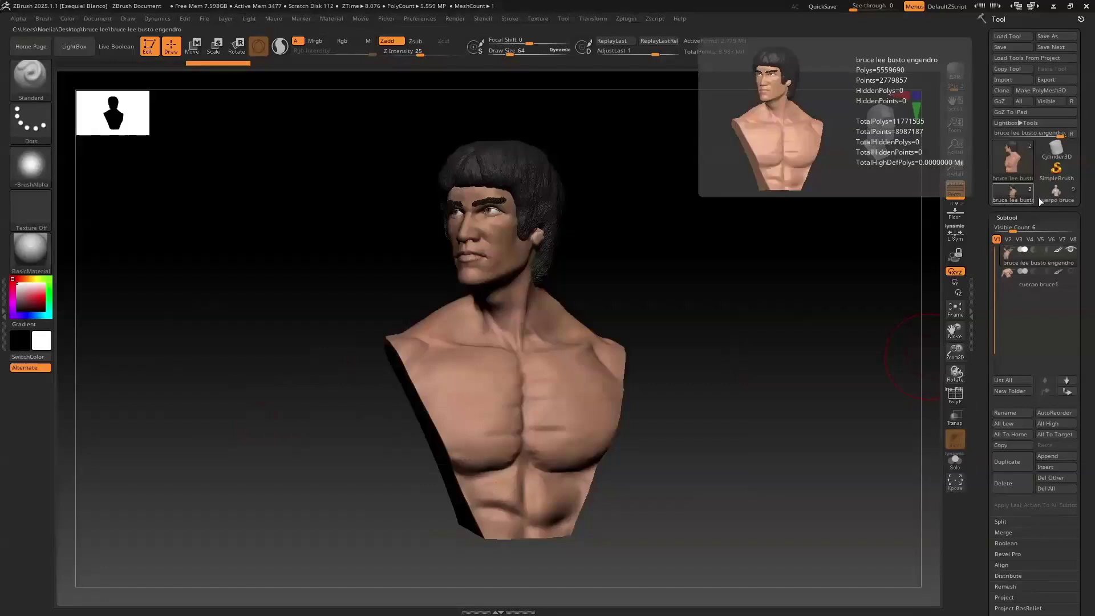
Switch to the cuerpo bruce tool and try a horizontal cut across the lower face with the KnifeCurve brush
left_click(1057, 199)
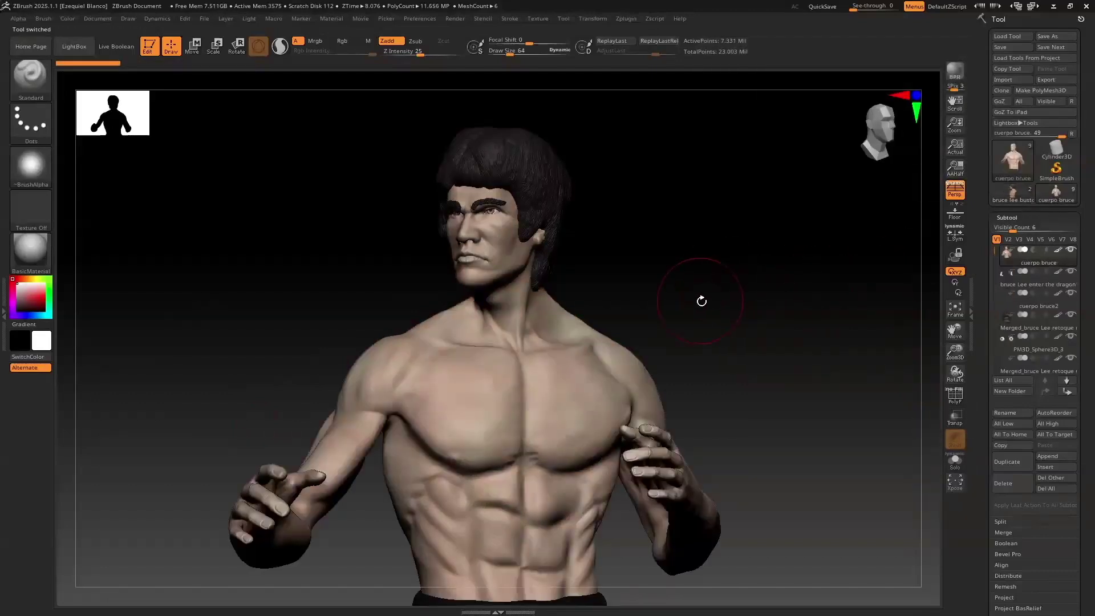
left_click(38, 72, "ctrl+shift")
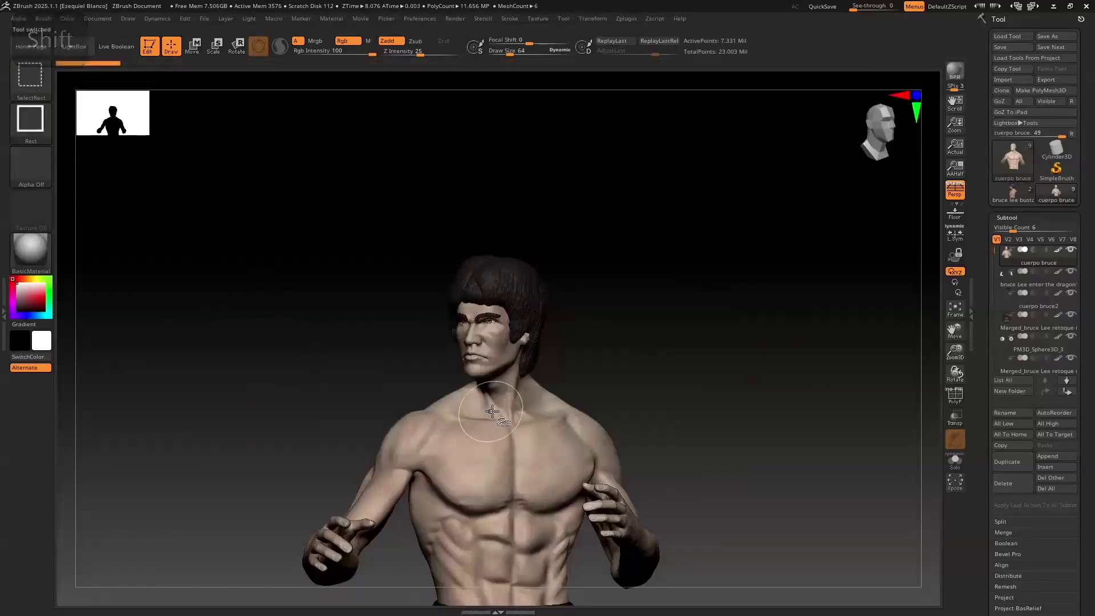
left_click(29, 83)
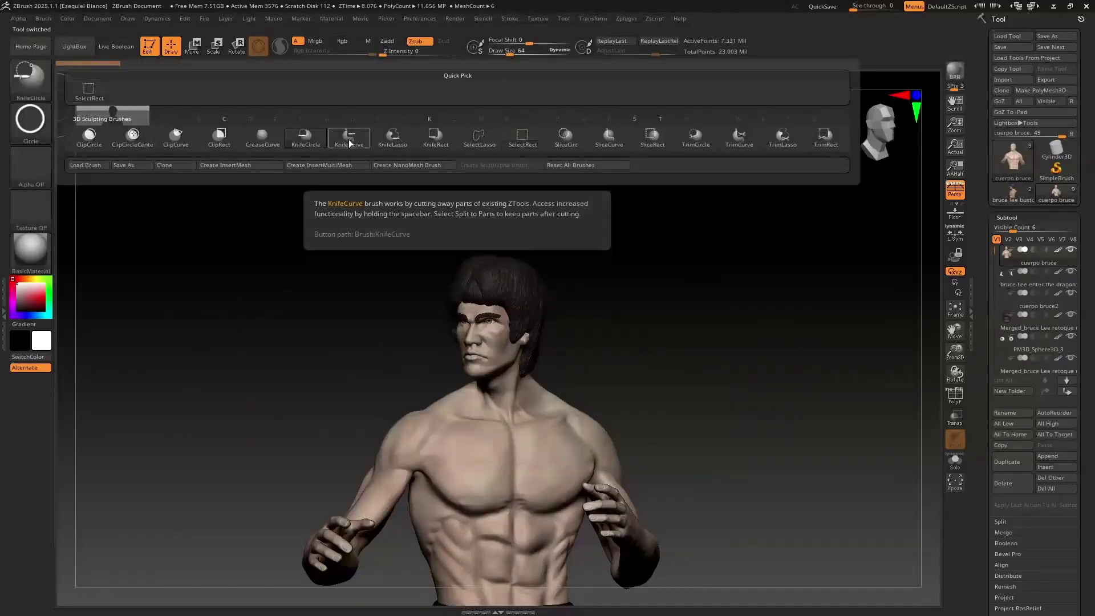
left_click(349, 139)
mouse_move(251, 359)
left_mouse_down("ctrl+shift")
mouse_move(467, 413)
mouse_move(648, 384)
mouse_move(704, 349)
left_mouse_up("ctrl+shift")
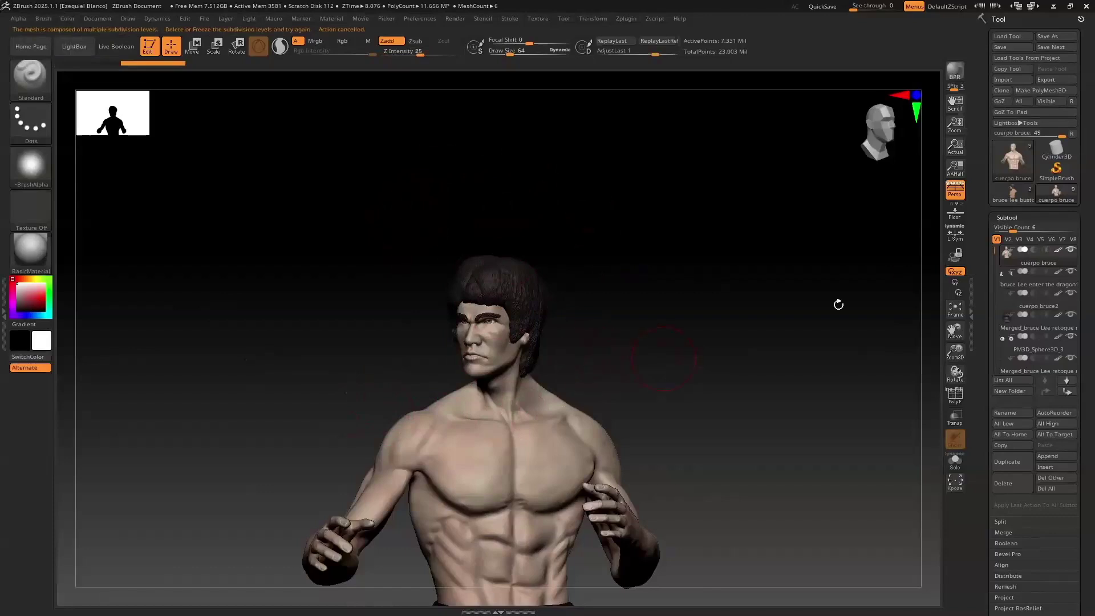
Return to the cuerpo bruce1 tool, make its body subtool active with the bust visible, and choose the Move brush
left_click(998, 199)
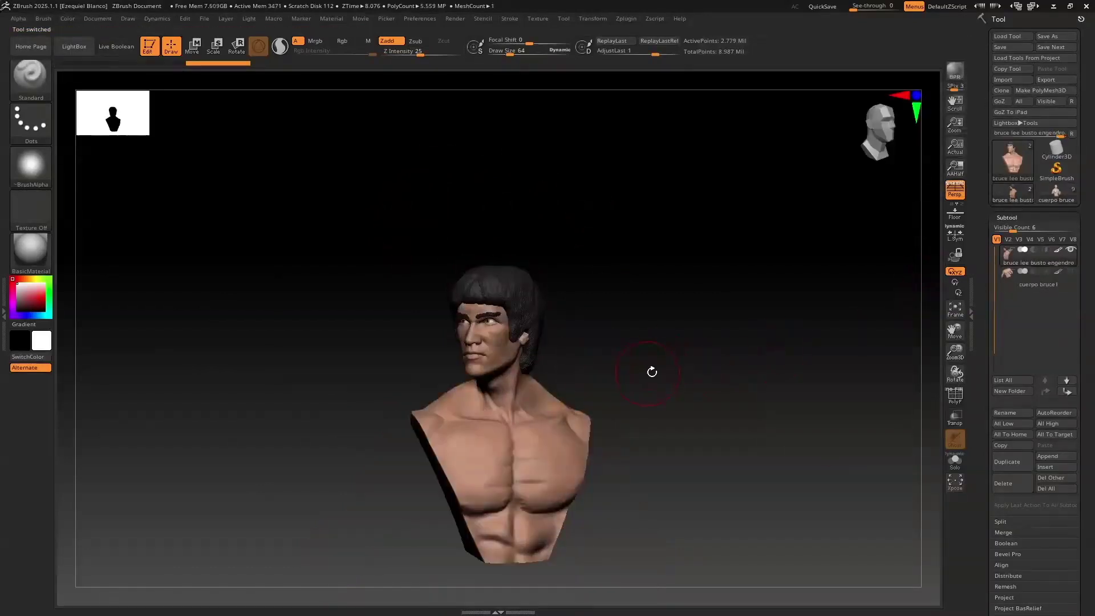
left_click(1021, 279)
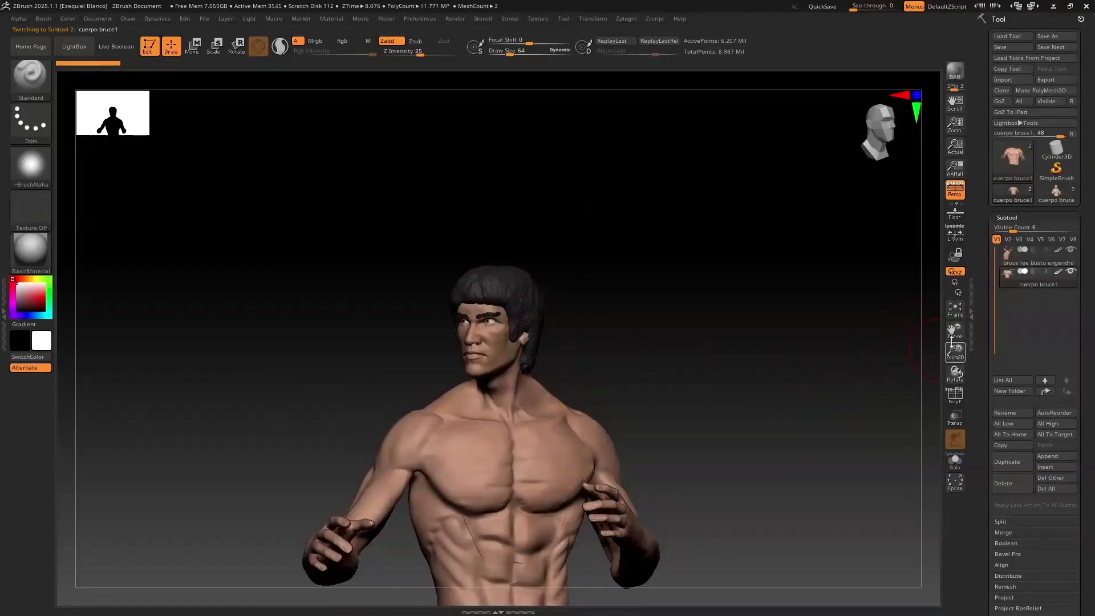
left_click_drag(955, 350, 759, 374)
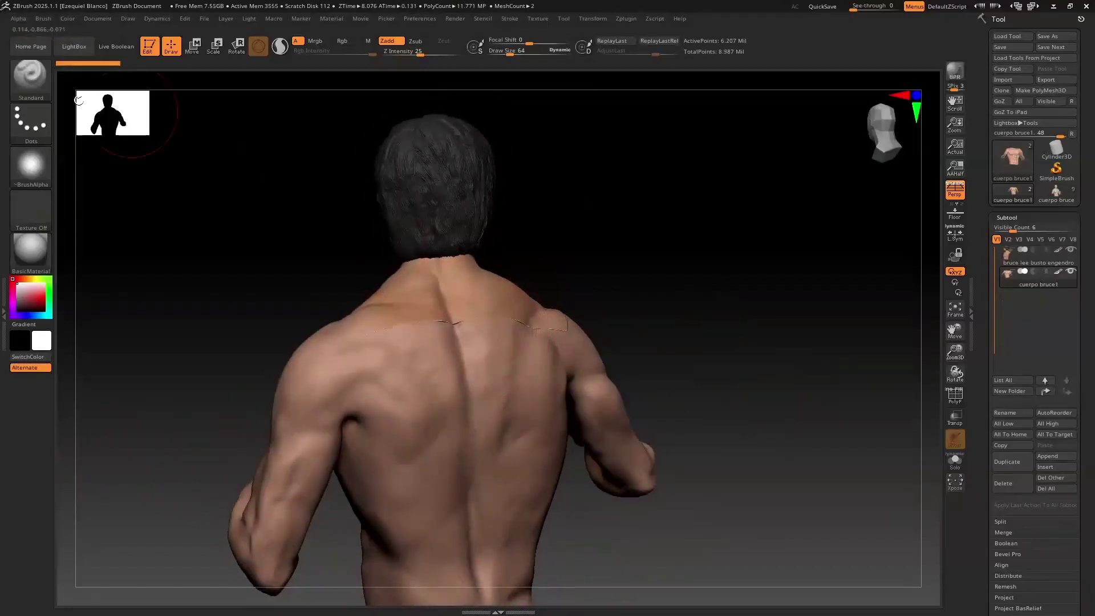
left_click(31, 96)
left_click(64, 101)
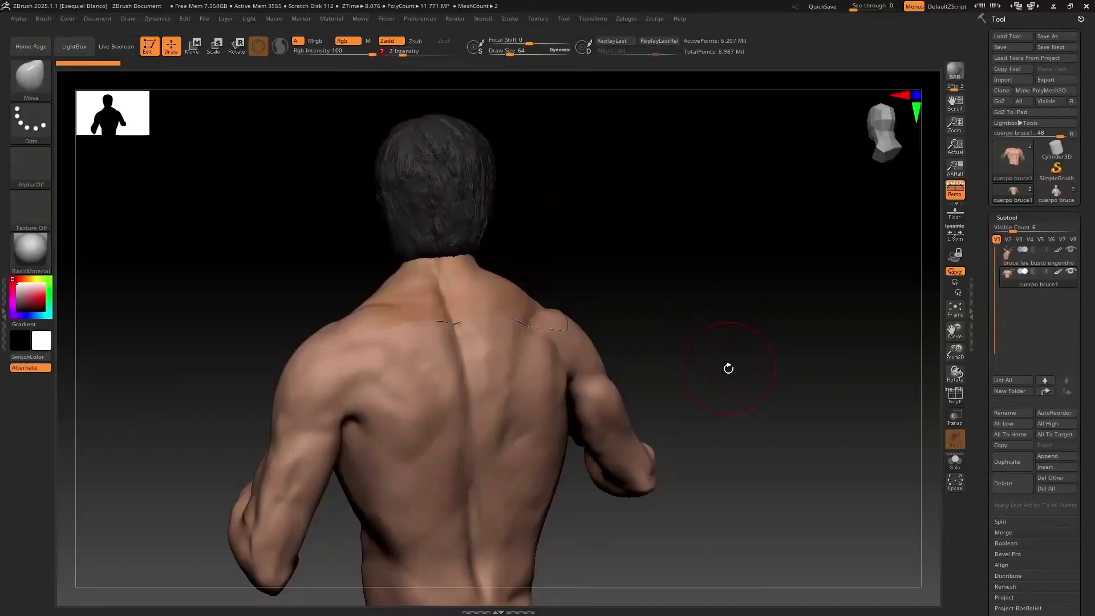
Close the seam between bust and body across the upper back with the Move brush at draw size about 21
left_click_drag(731, 371, 748, 381, "alt")
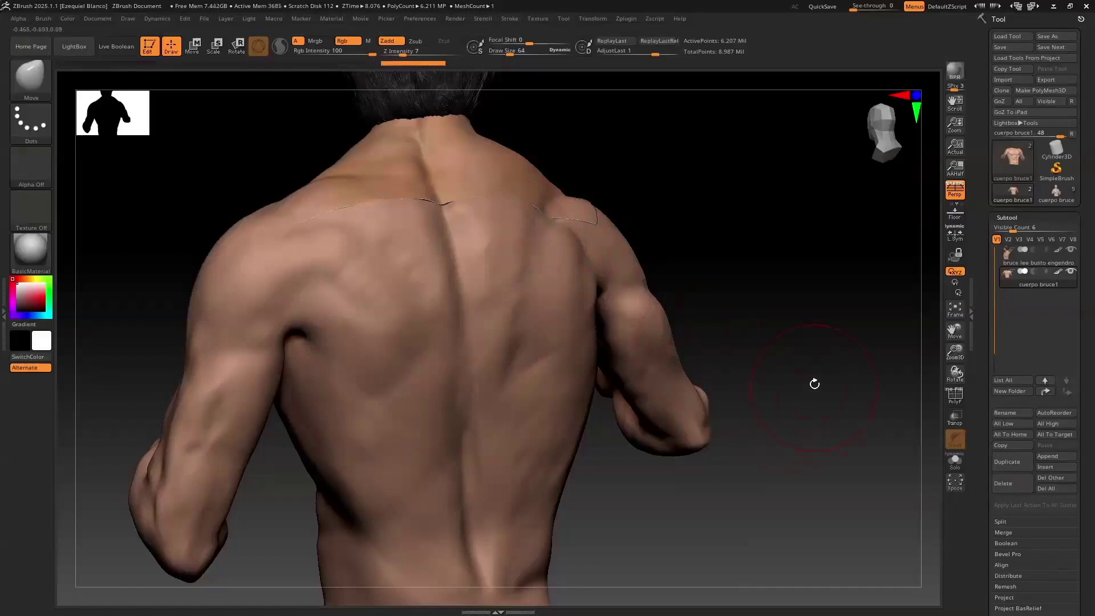
left_click_drag(819, 371, 821, 411, "alt")
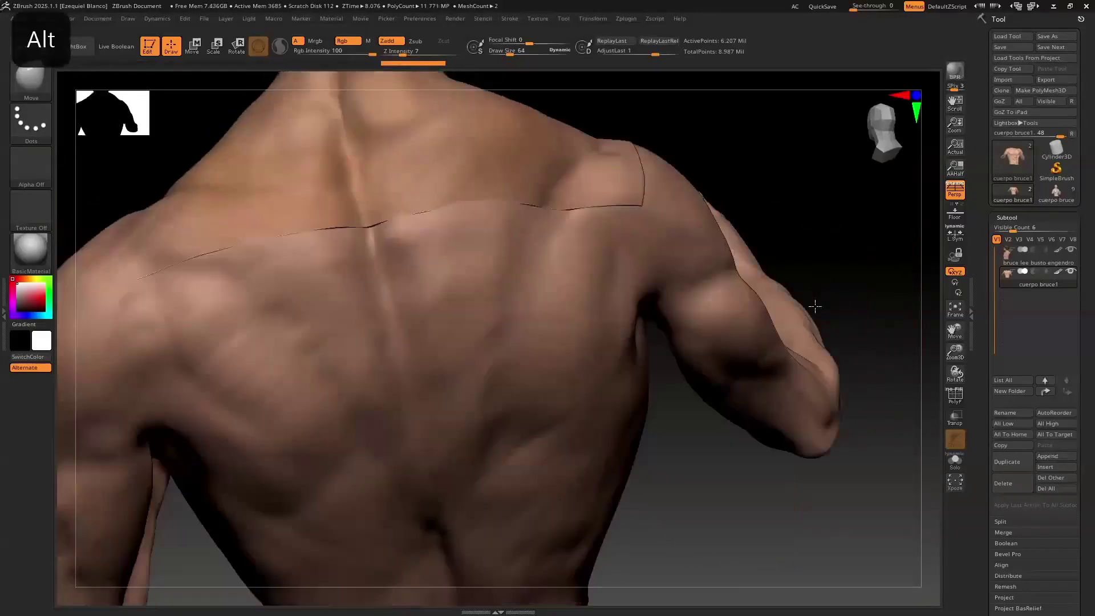
left_click_drag(815, 306, 779, 314)
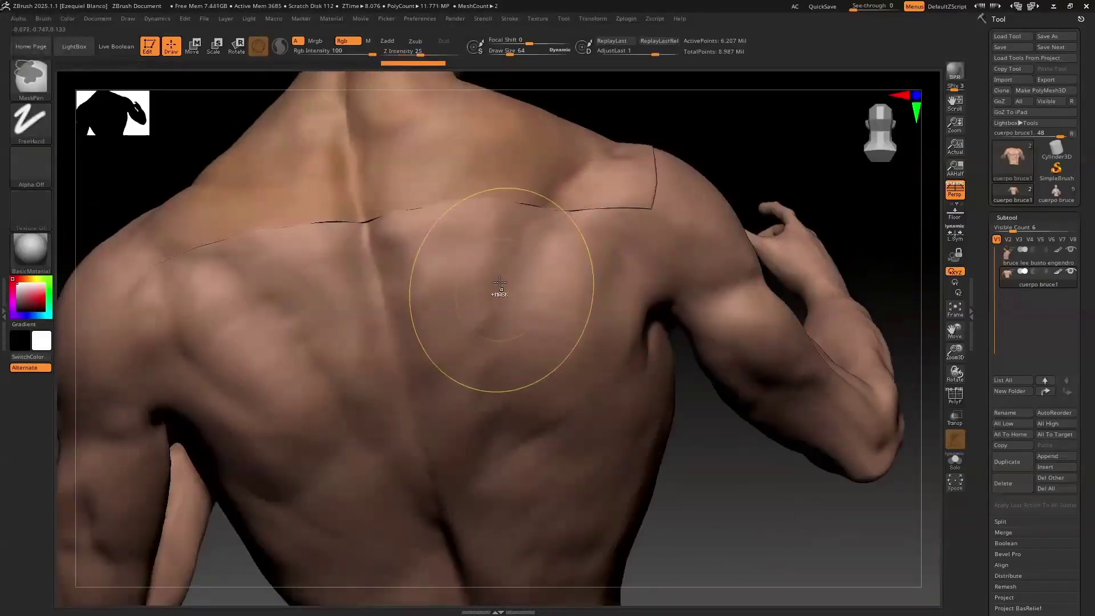
key("s")
left_click_drag(515, 229, 501, 228)
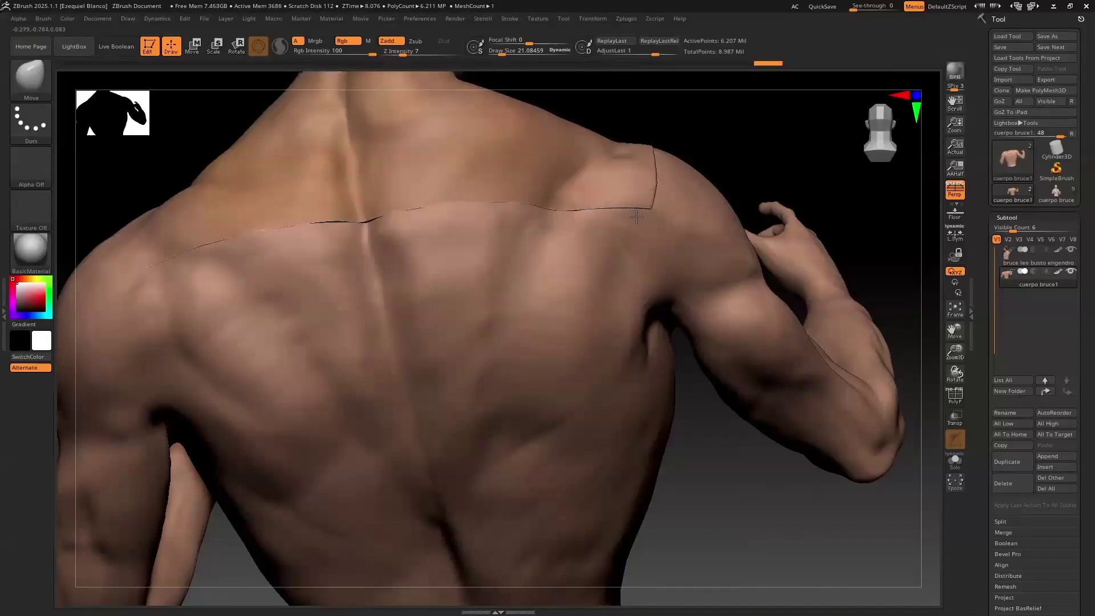
left_click_drag(717, 137, 631, 200)
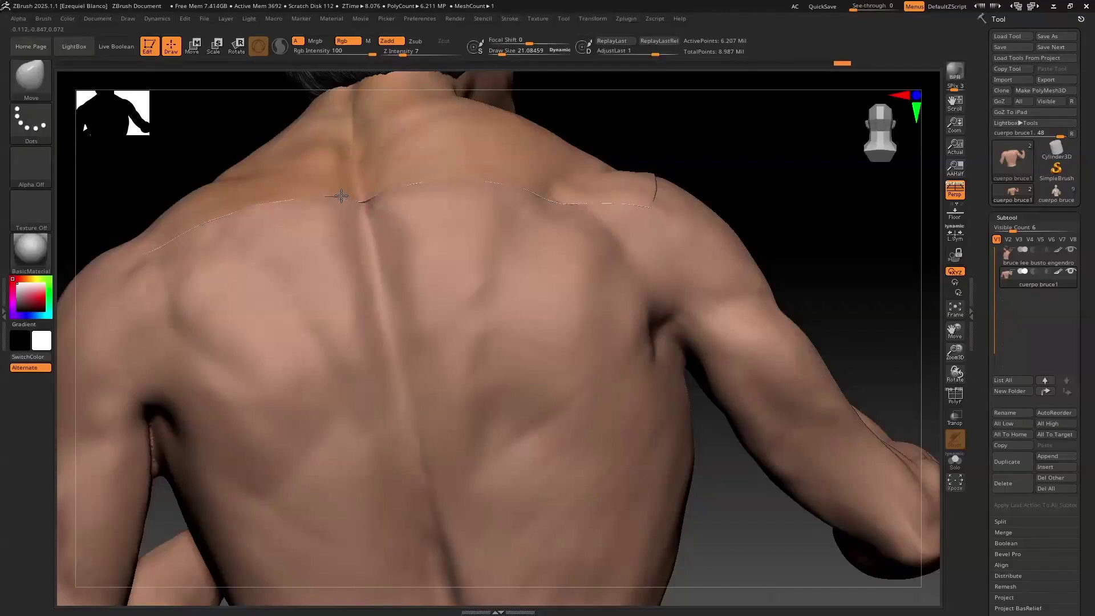
Smooth the body mesh along the seam on the upper back, up to the spine
key("shift")
mouse_move(242, 210)
left_mouse_down("shift")
mouse_move(313, 189)
mouse_move(387, 193)
left_mouse_up("shift")
key("shift")
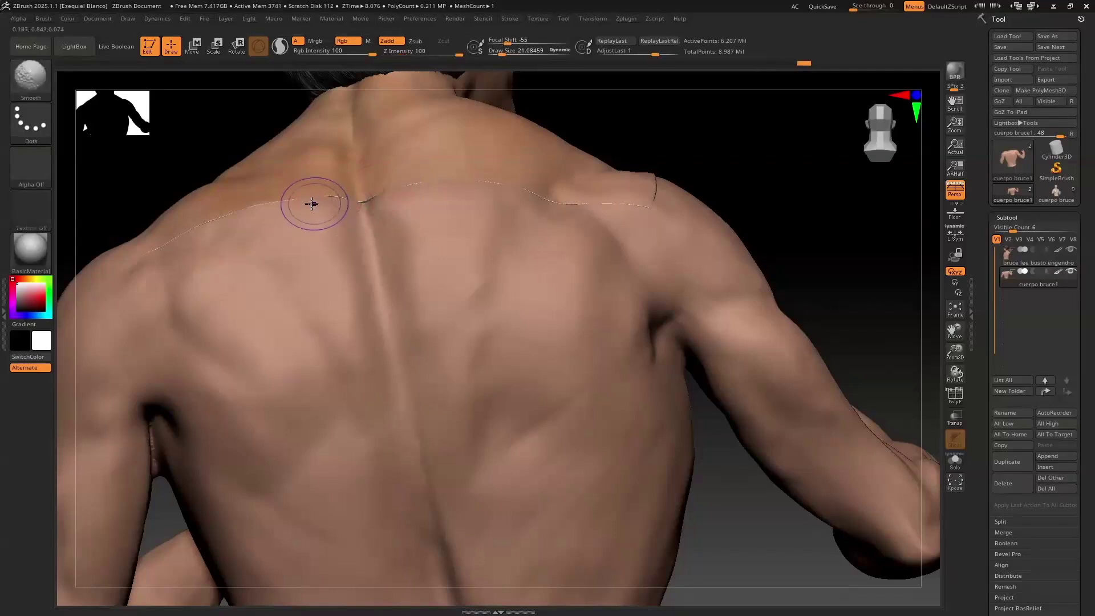
Adjust the seam along the top of the shoulder with the Move brush at draw size about 30
mouse_move(797, 187)
left_mouse_down()
mouse_move(763, 342)
mouse_move(726, 205)
mouse_move(743, 215)
mouse_move(709, 164)
left_mouse_up()
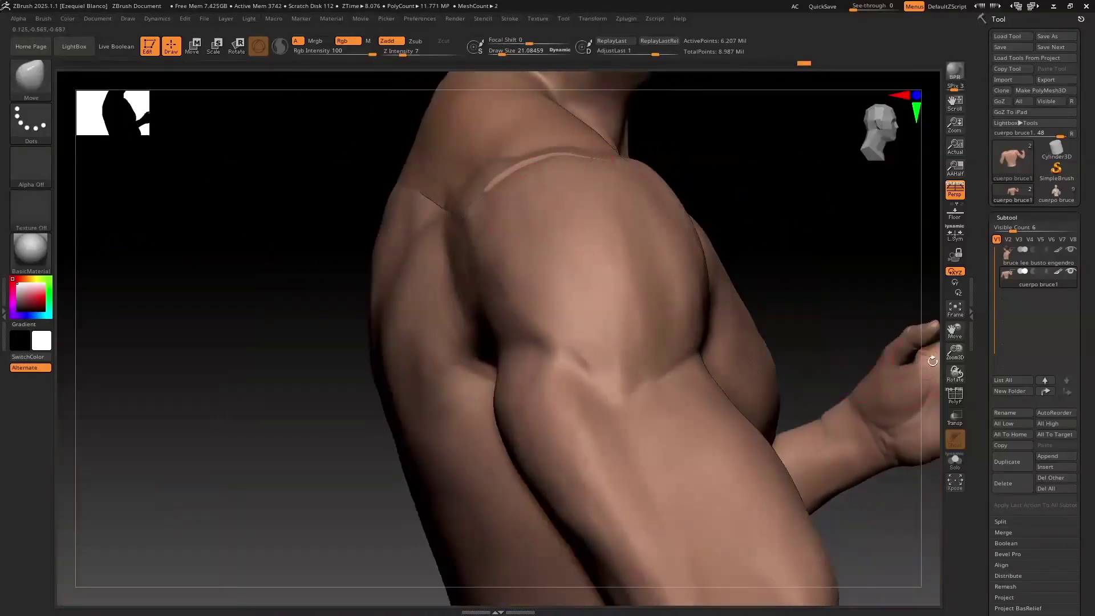
left_click_drag(846, 271, 834, 410, "alt")
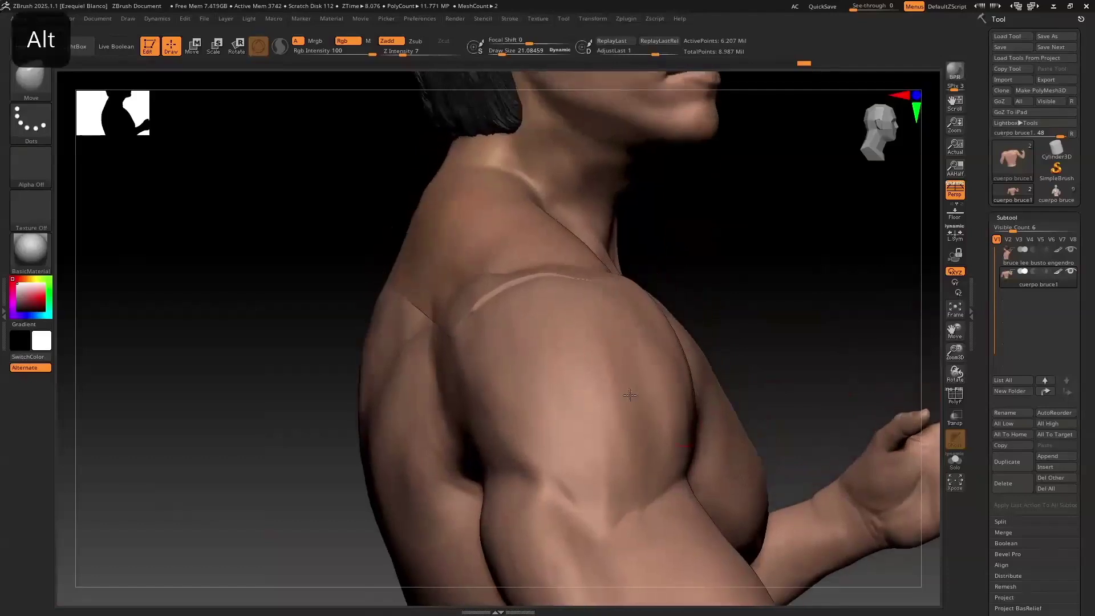
key("s")
mouse_move(503, 292)
left_mouse_down()
mouse_move(520, 293)
mouse_move(508, 291)
left_mouse_up()
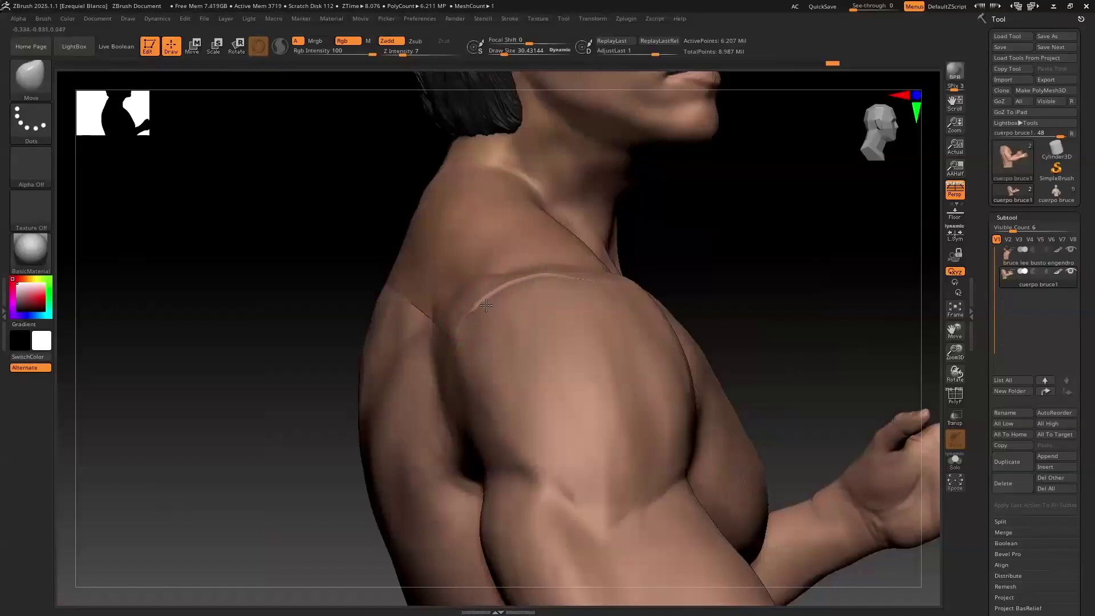
mouse_move(480, 299)
left_mouse_down()
mouse_move(547, 276)
mouse_move(540, 282)
left_mouse_up()
left_click_drag(292, 332, 242, 303)
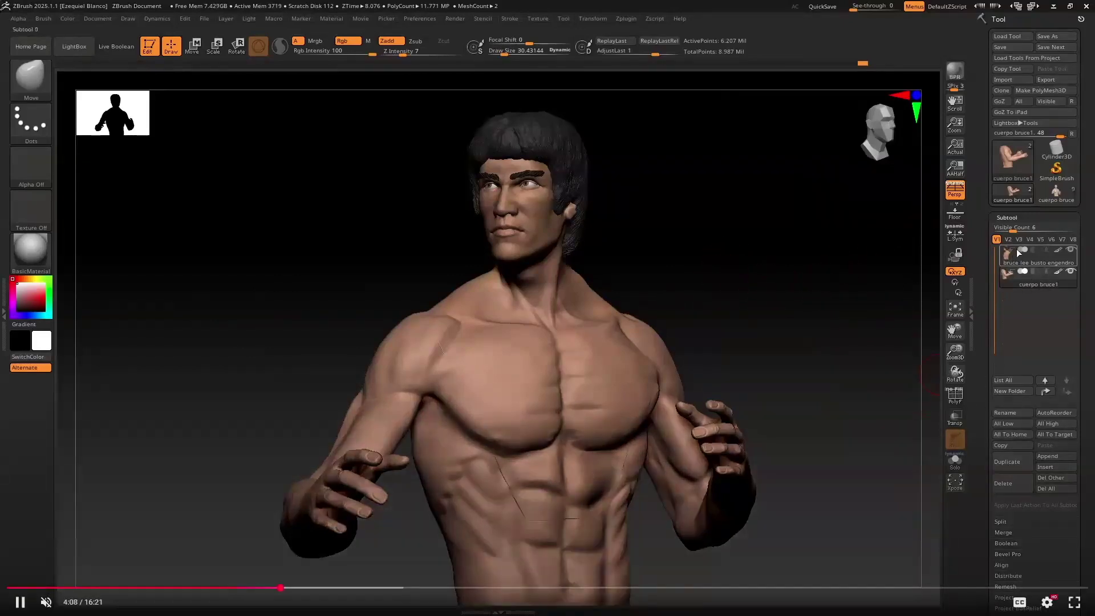
Turn off the polypaint display on both the bust and the body subtools
mouse_move(1024, 251)
left_click(1065, 279)
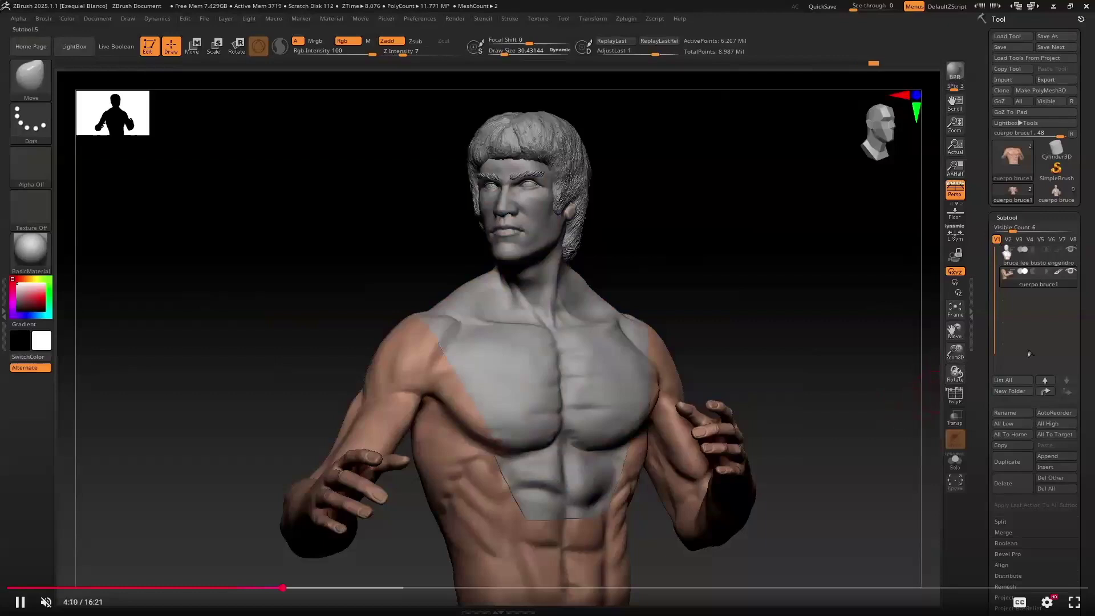
left_click(1025, 253)
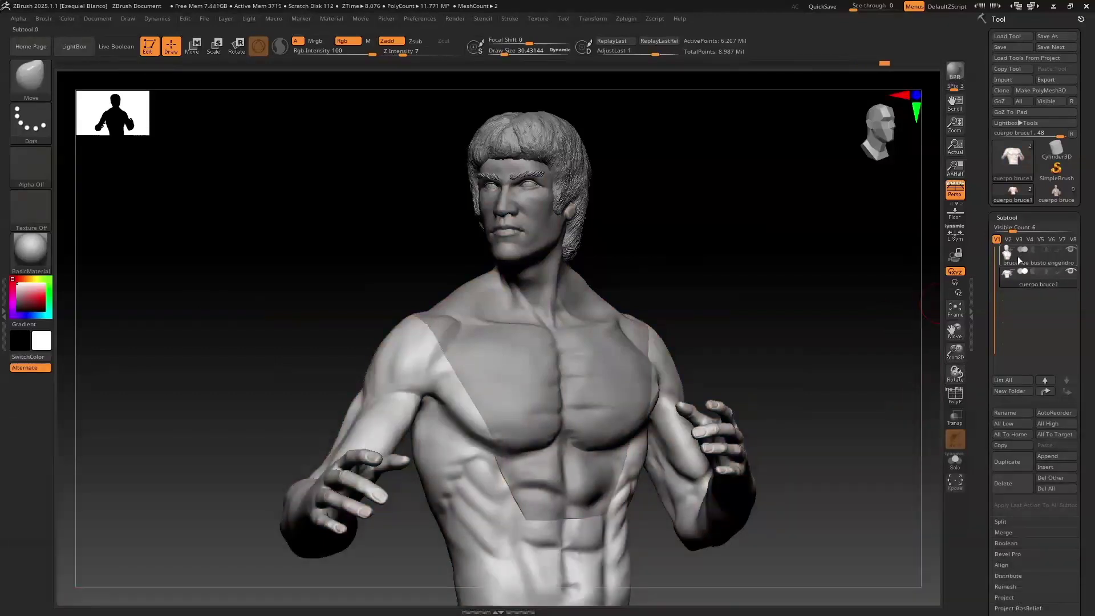
left_click(1024, 283)
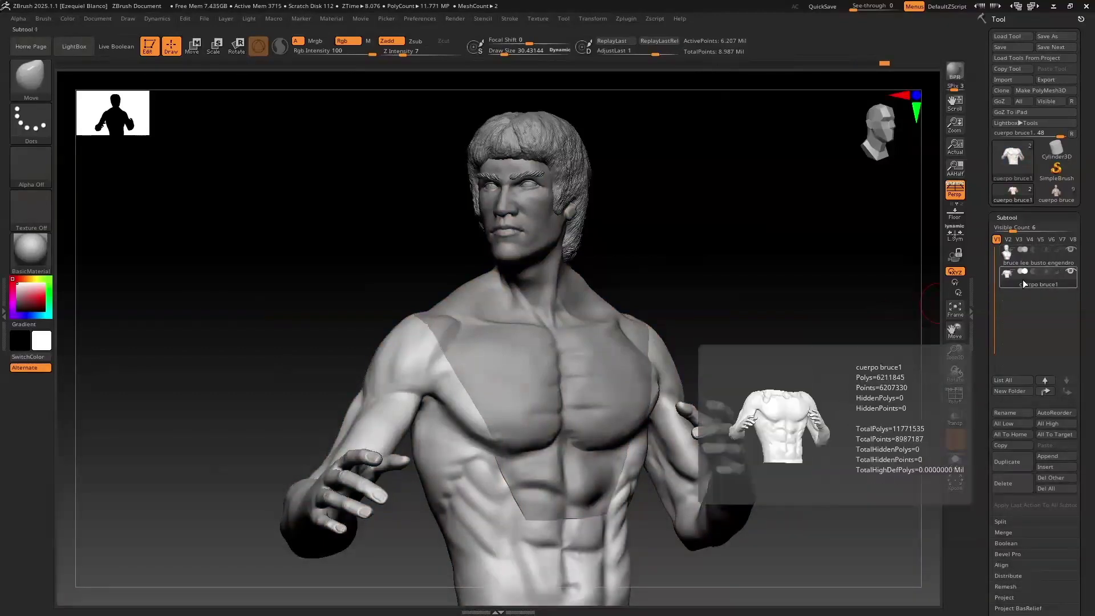
Enable Live Boolean and generate a Boolean union mesh from the bust and body subtools
left_click(1021, 250)
left_click(1022, 276)
left_click(117, 47)
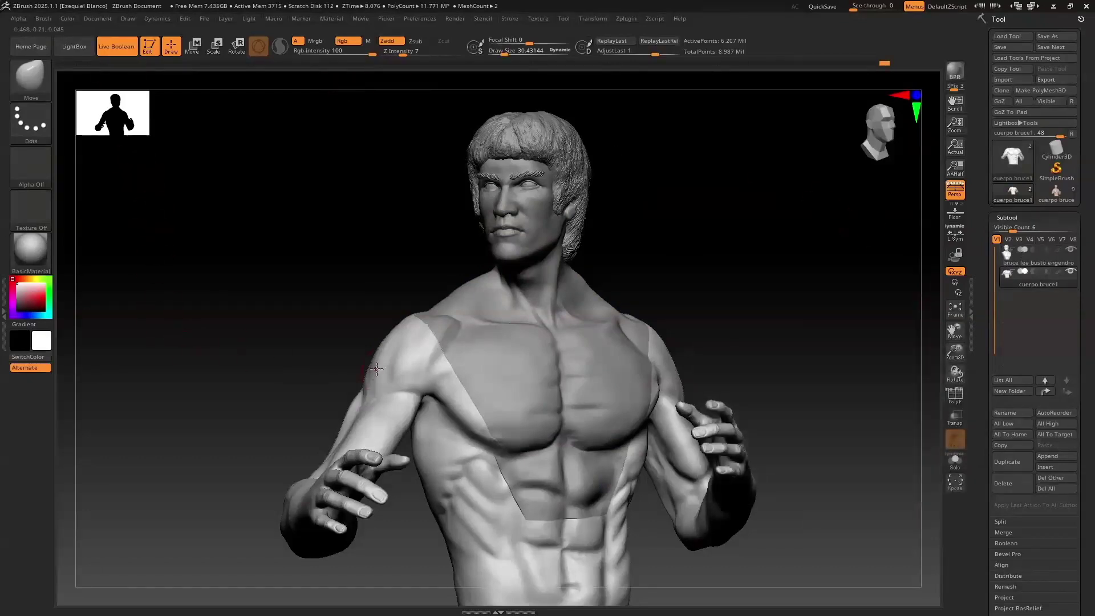
left_click(1002, 543)
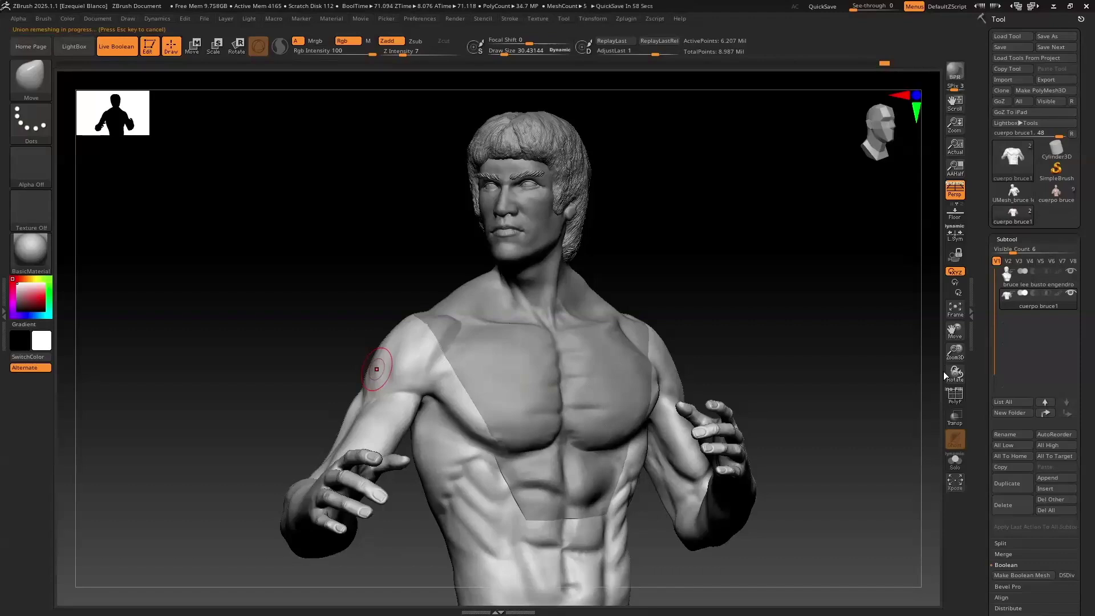
Switch to the merged UMesh tool and smooth the seam on the front of the figure's right shoulder
left_click(1010, 219)
left_click(1058, 193)
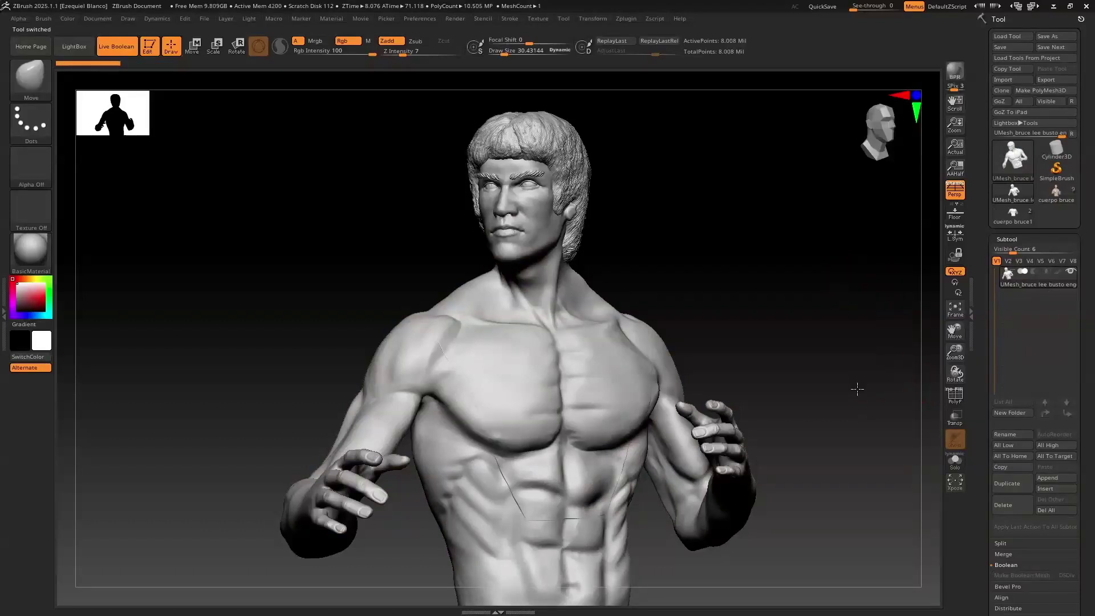
left_click_drag(857, 389, 854, 386)
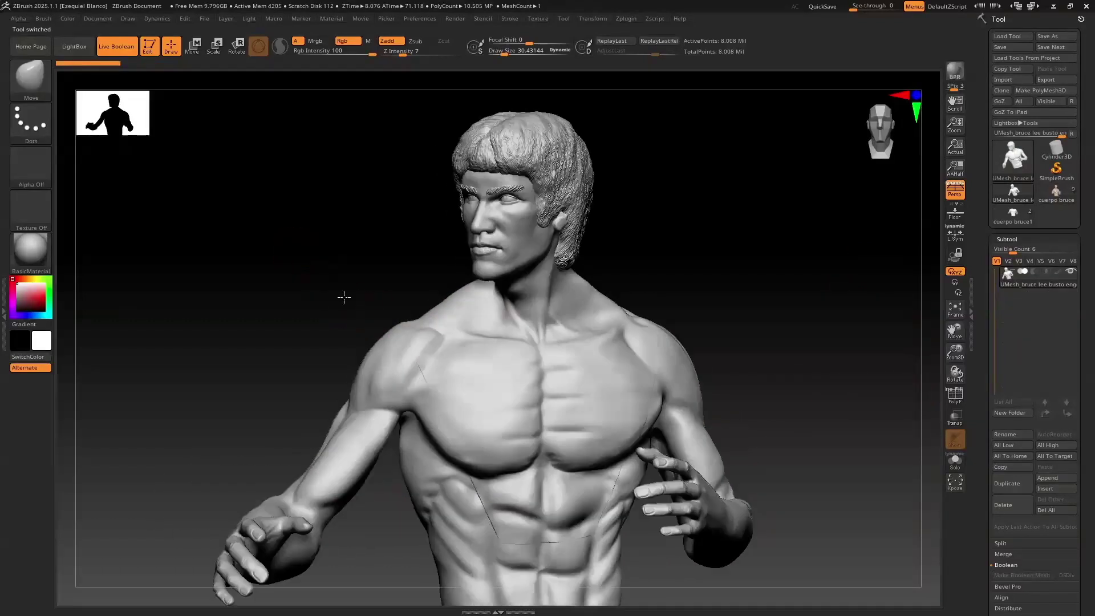
mouse_move(414, 371)
left_mouse_down("shift")
mouse_move(420, 362)
mouse_move(427, 375)
left_mouse_up("shift")
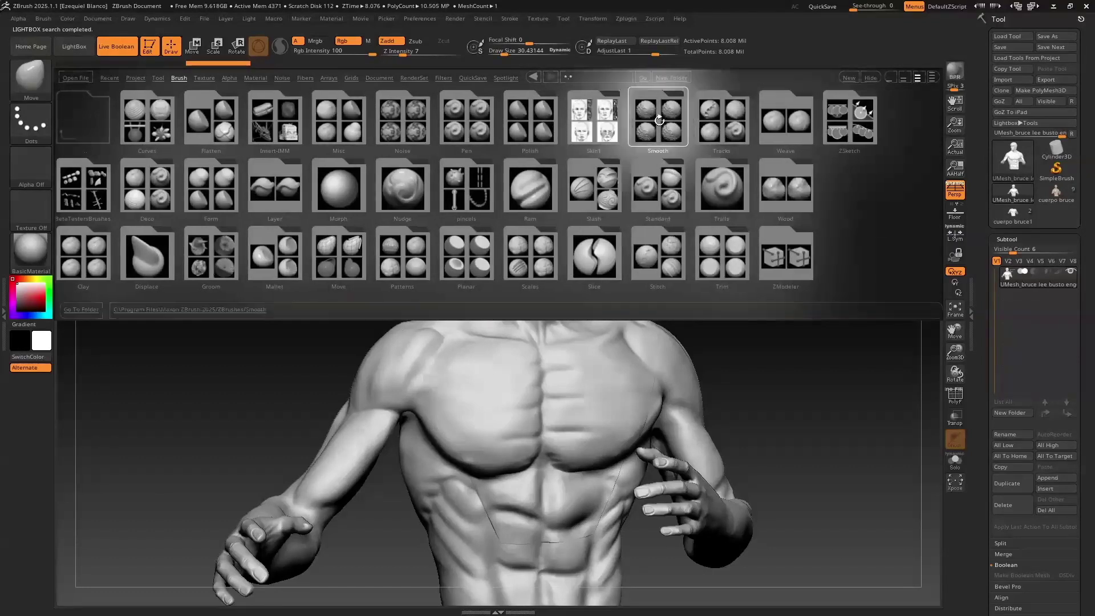
Load the Smooth Stronger brush from the brush library's Smooth folder as the active smoothing brush
double_click(659, 120)
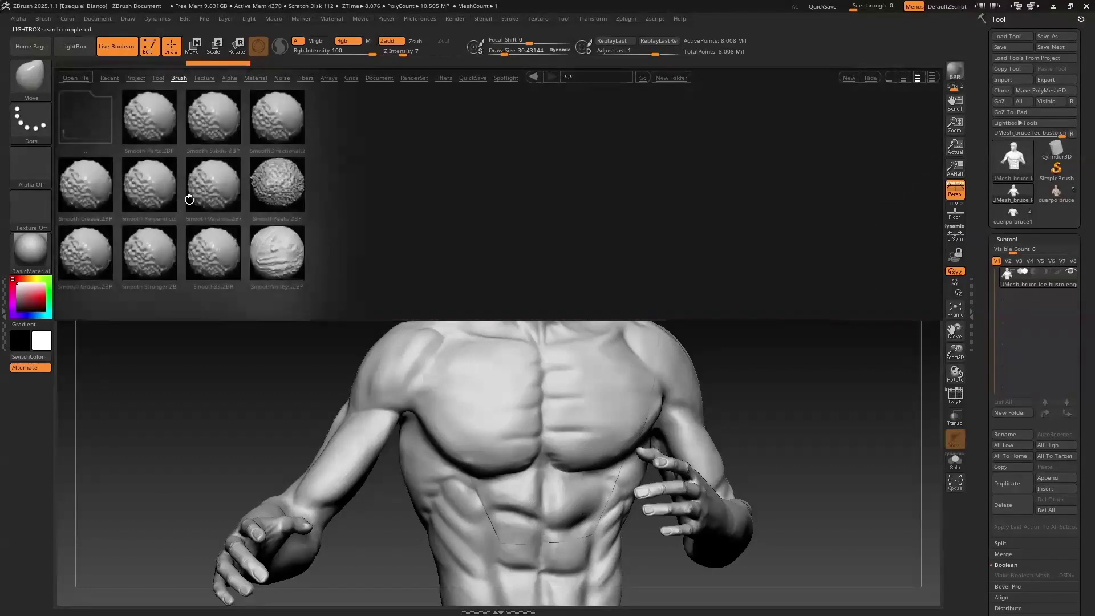
double_click(142, 264)
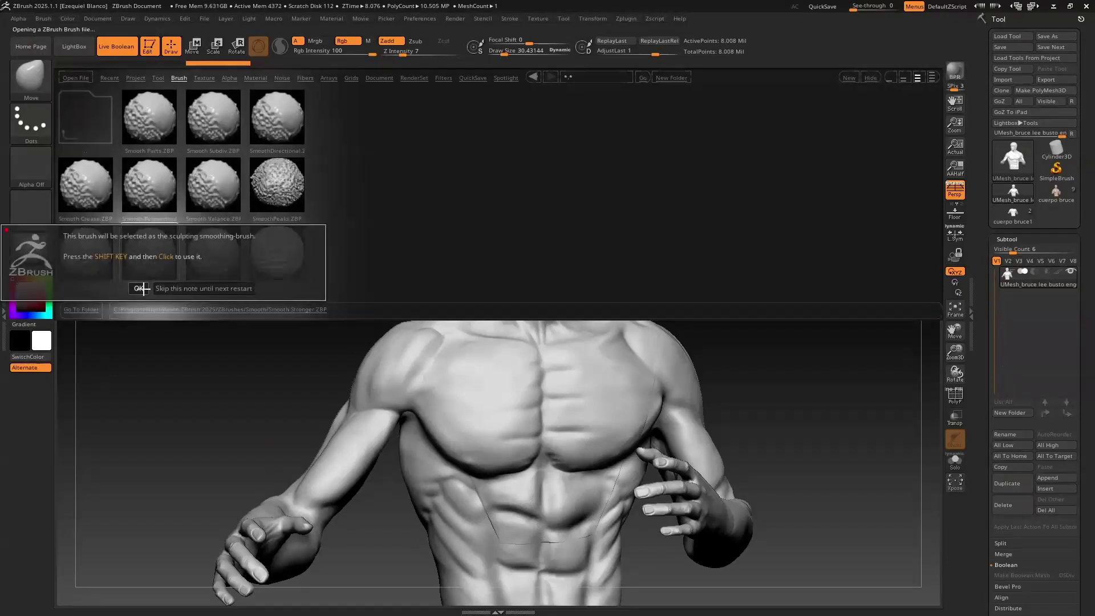
left_click(139, 288)
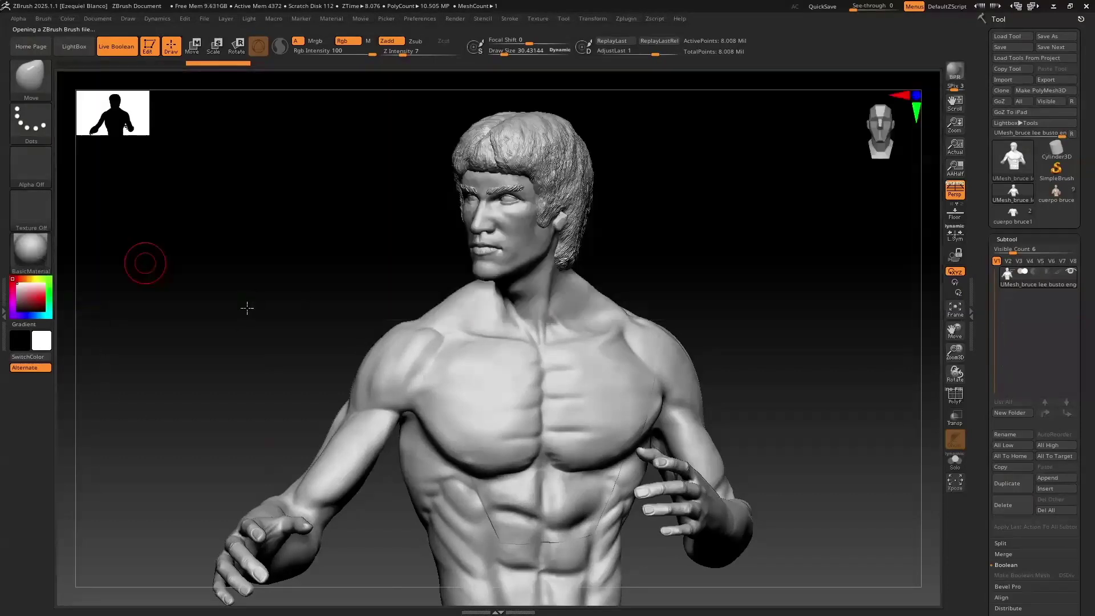
left_click_drag(244, 313, 206, 182)
left_click_drag(298, 453, 311, 470, "alt")
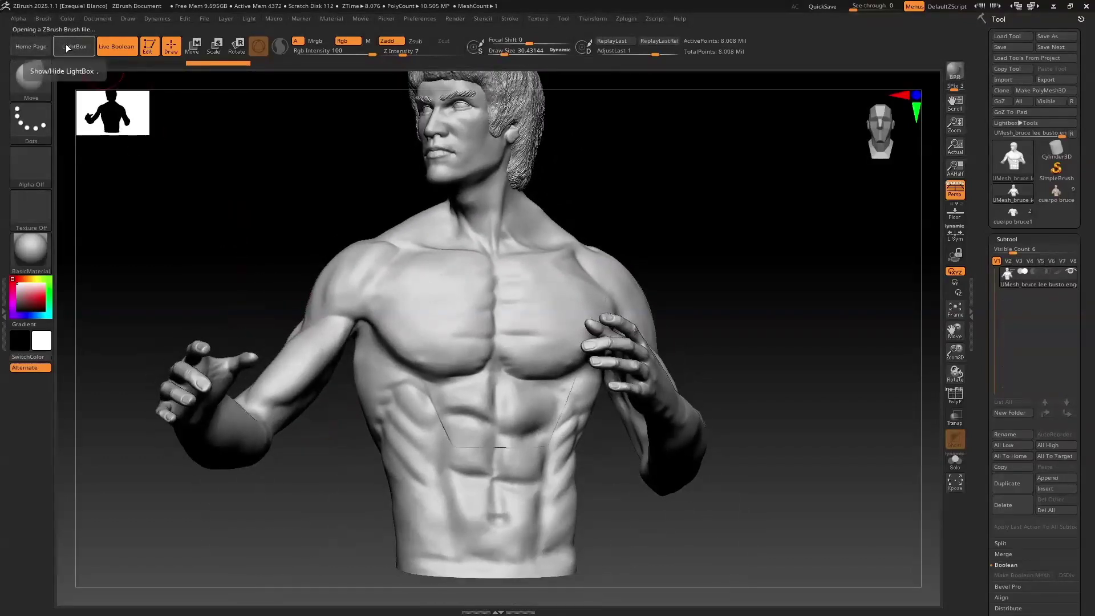
left_click(66, 48)
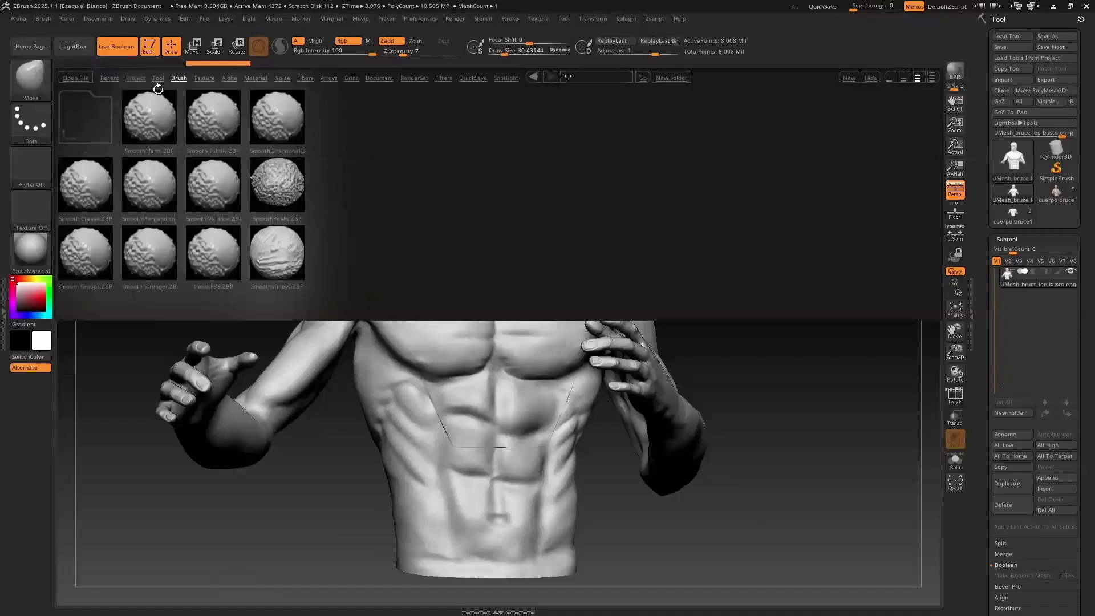
left_click(178, 80)
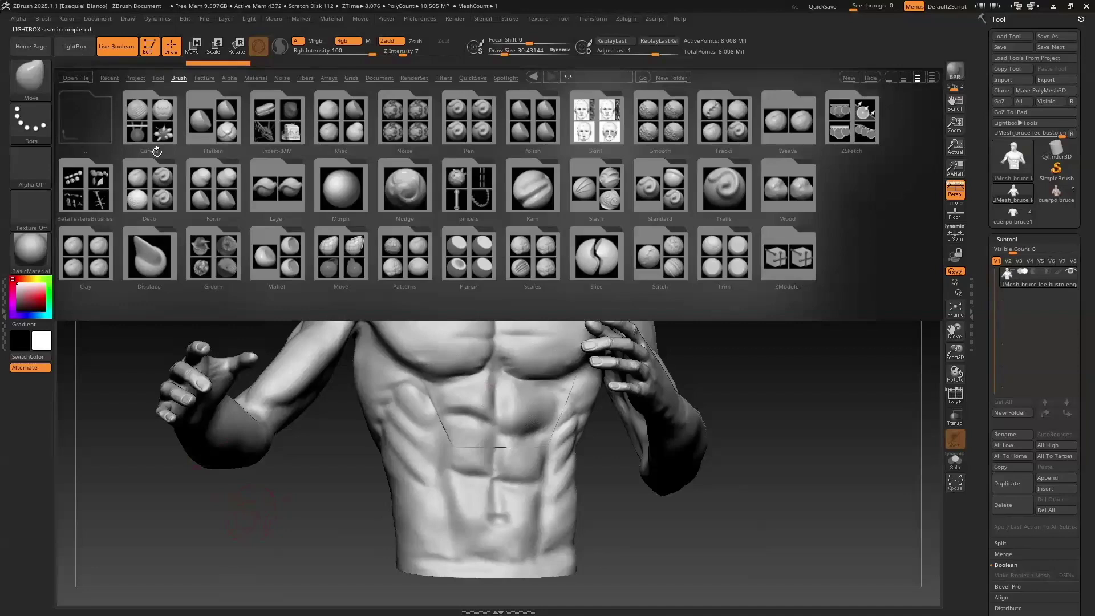
key("comma")
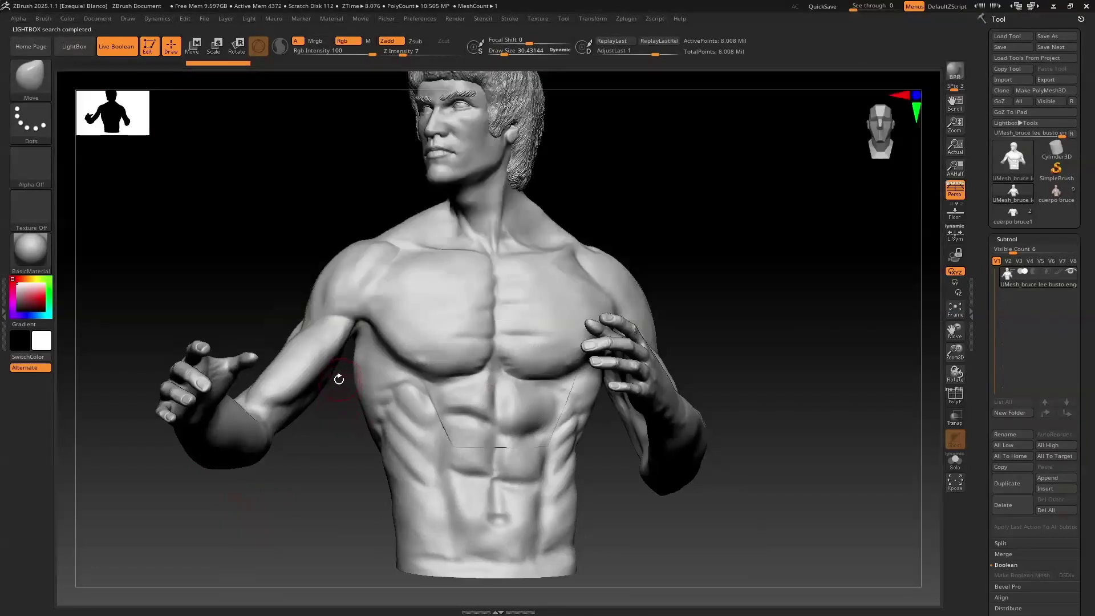
Smooth the Boolean seam across the abdomen and along the outer chest beside the figure's left armpit with Smooth Stronger
mouse_move(412, 395)
left_mouse_down("shift")
mouse_move(431, 396)
mouse_move(443, 434)
mouse_move(435, 401)
mouse_move(474, 448)
mouse_move(529, 449)
mouse_move(550, 440)
mouse_move(575, 380)
mouse_move(557, 423)
left_mouse_up("shift")
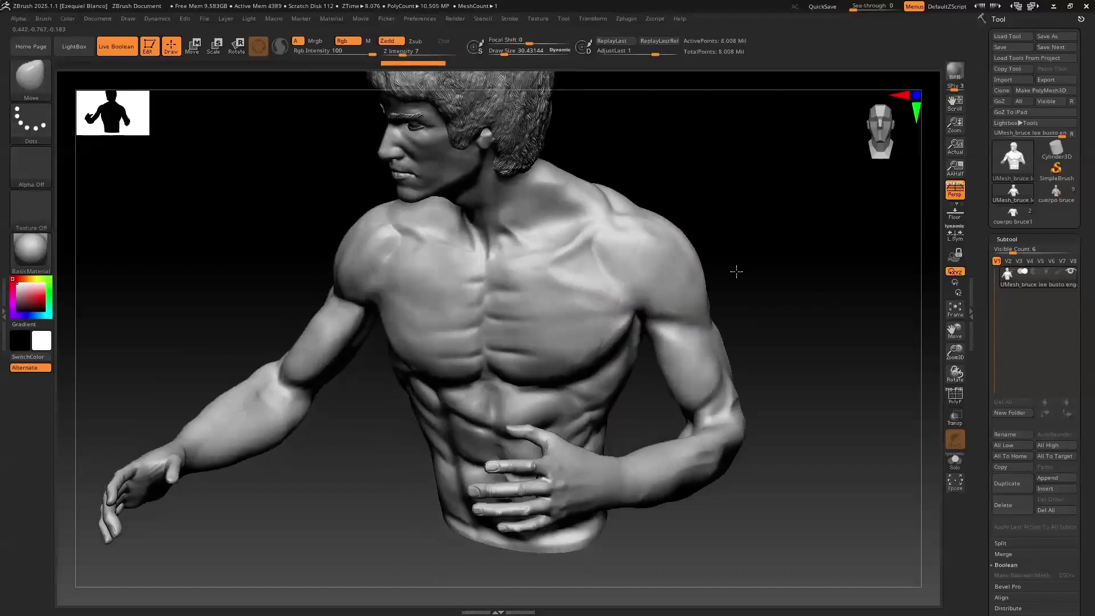
left_click_drag(734, 268, 707, 291)
mouse_move(624, 328)
left_mouse_down("shift")
mouse_move(610, 321)
mouse_move(634, 253)
left_mouse_up("shift")
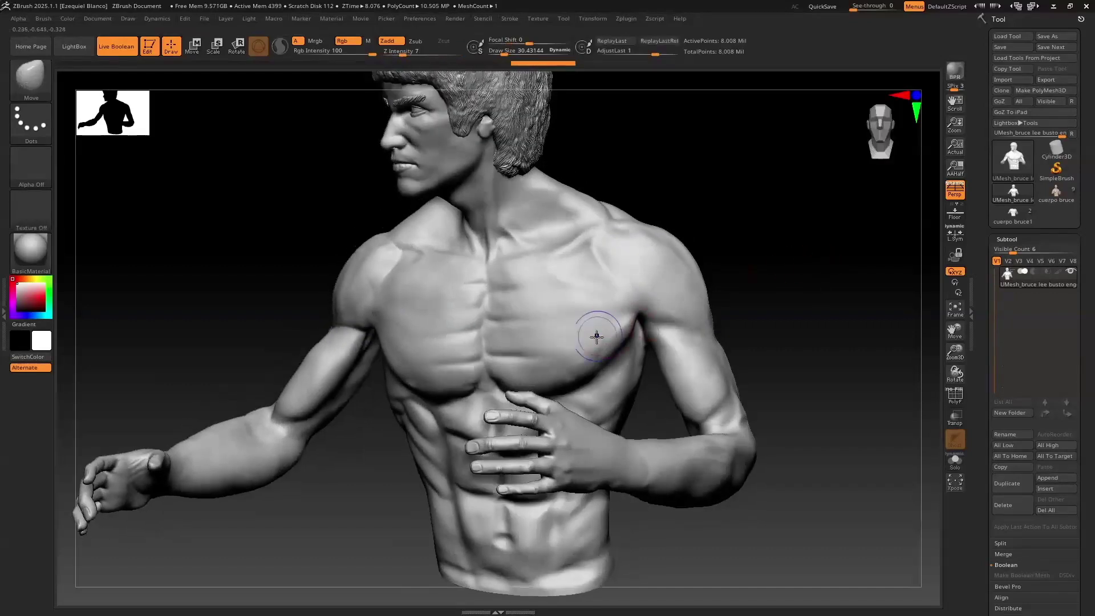
Smooth the seam line across the upper back, from the top of the shoulders to the spine
mouse_move(707, 268)
left_mouse_down()
mouse_move(728, 245)
mouse_move(447, 225)
mouse_move(459, 296)
left_mouse_up()
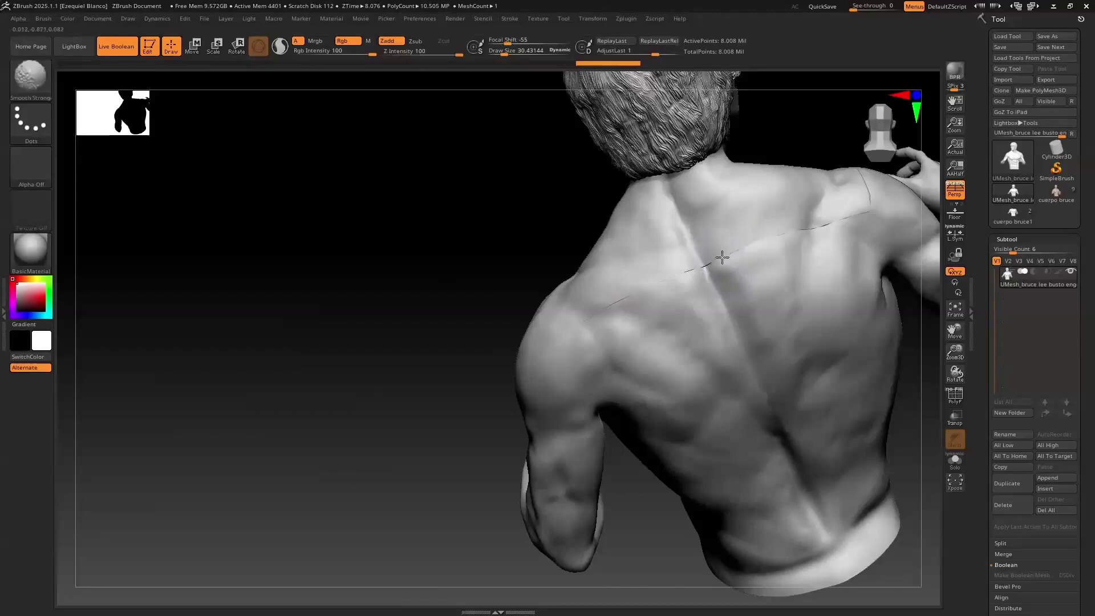
mouse_move(838, 219)
left_mouse_down("shift")
mouse_move(875, 190)
mouse_move(844, 214)
left_mouse_up("shift")
mouse_move(351, 309)
left_mouse_down()
mouse_move(191, 386)
mouse_move(617, 241)
mouse_move(627, 261)
mouse_move(639, 258)
left_mouse_up()
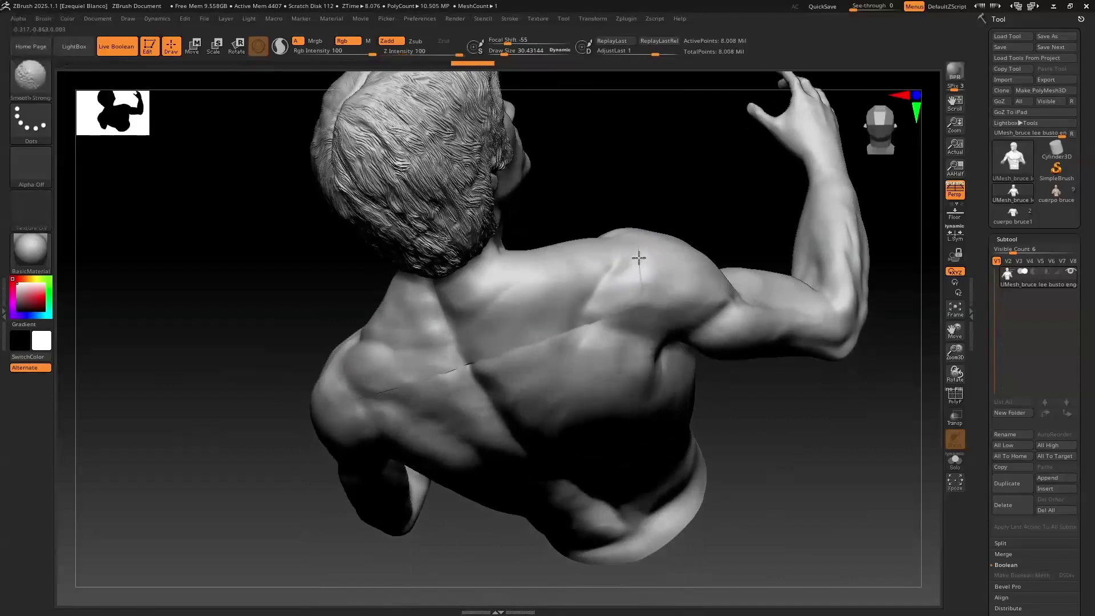
left_click_drag(633, 205, 630, 217)
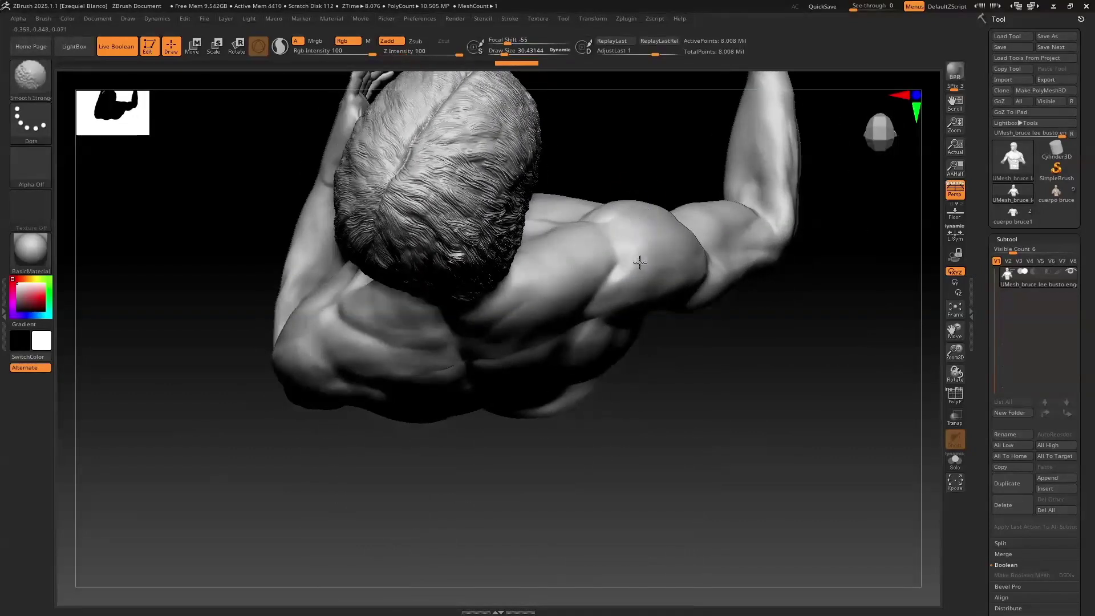
mouse_move(691, 330)
left_mouse_down()
mouse_move(639, 260)
mouse_move(562, 272)
left_mouse_up()
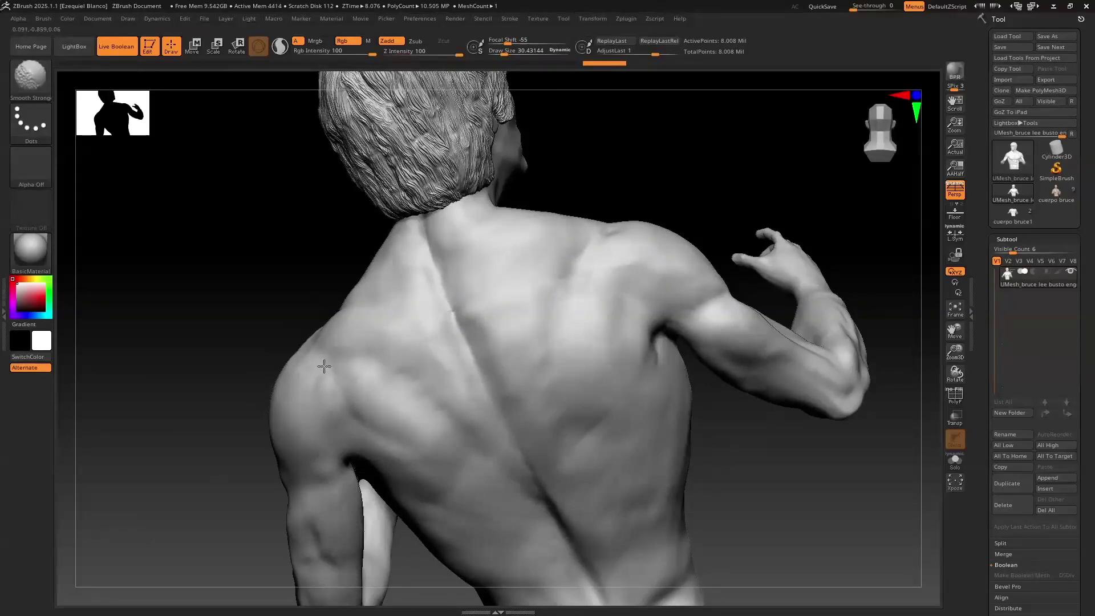
left_click_drag(439, 323, 447, 318, "shift")
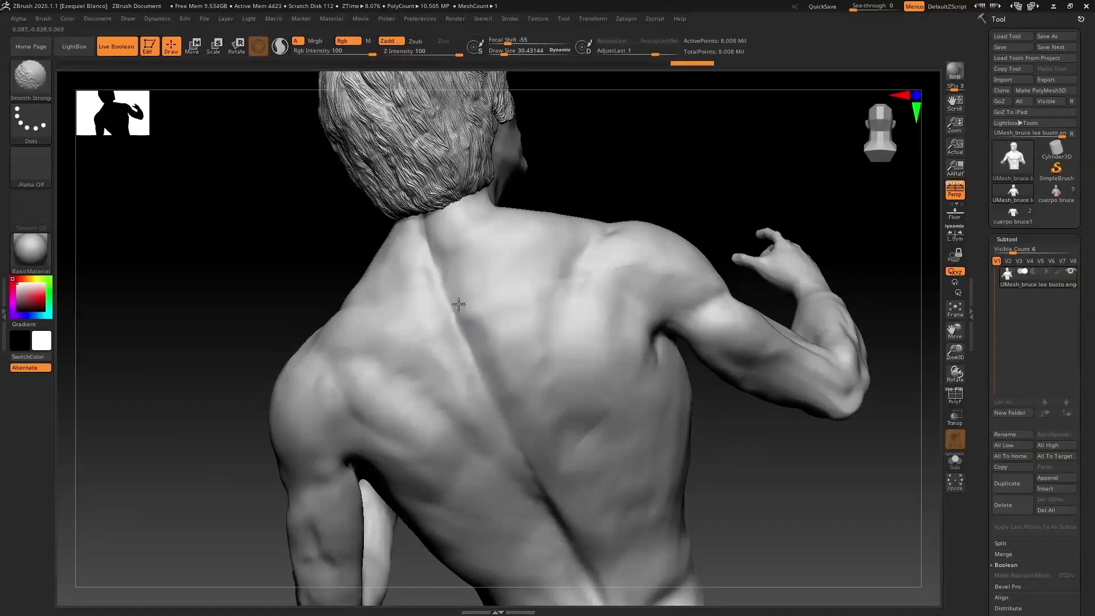
Smooth the remaining seam marks on the upper abdomen and below the chest, then check the whole figure
mouse_move(628, 195)
left_mouse_down()
mouse_move(603, 179)
mouse_move(543, 215)
mouse_move(378, 236)
left_mouse_up()
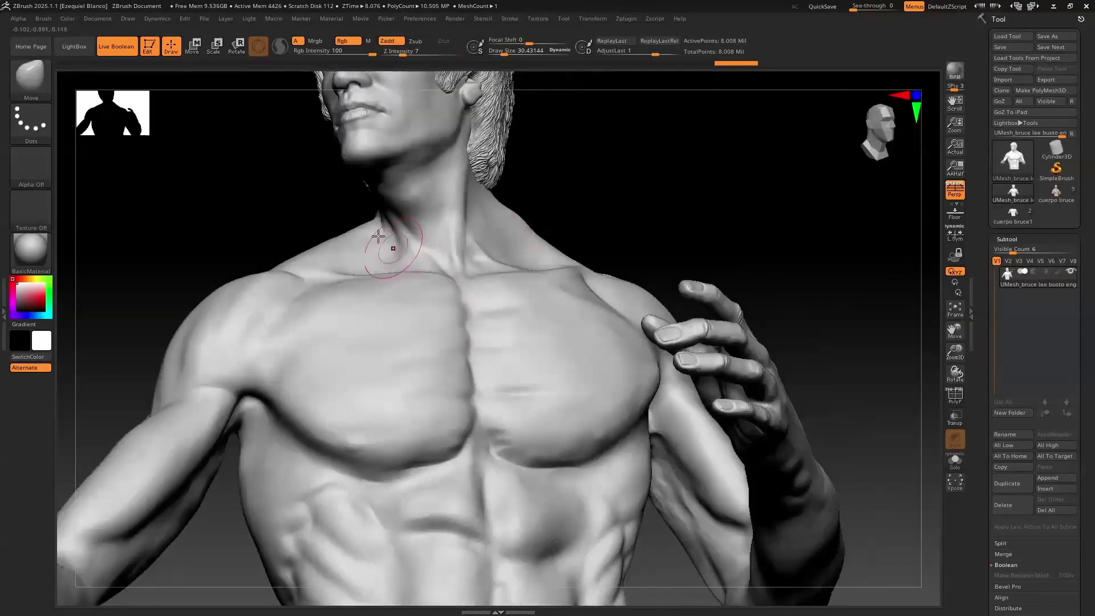
key("shift")
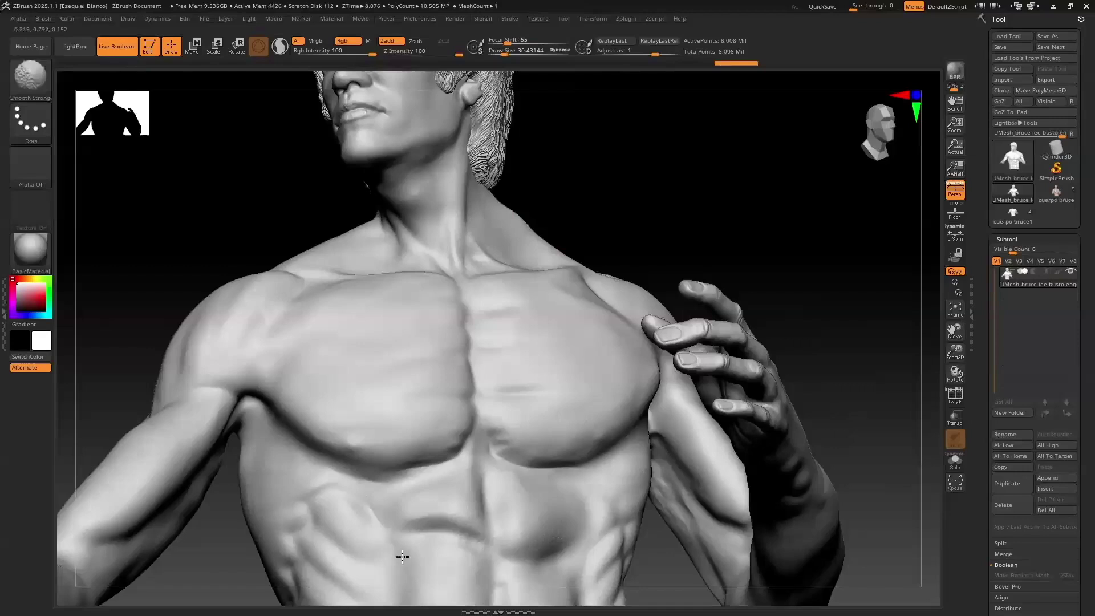
left_click_drag(402, 557, 457, 502, "shift")
left_click_drag(954, 351, 917, 276)
left_click_drag(871, 319, 908, 332)
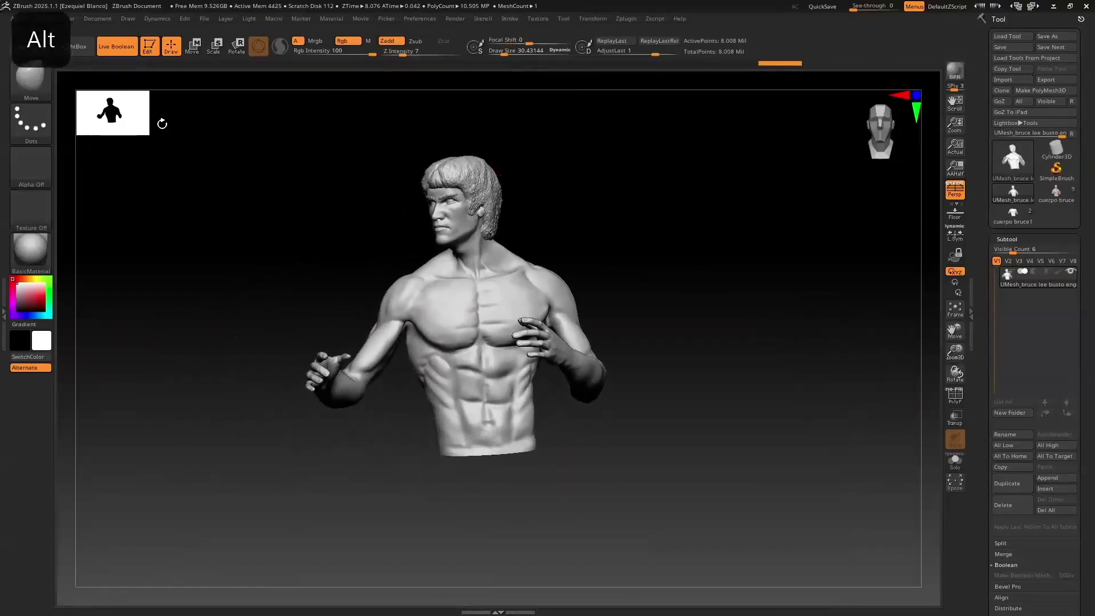
Load the 25-Skin_pattern brush from the brush library's skin folder for detailing the torso
left_click(74, 46)
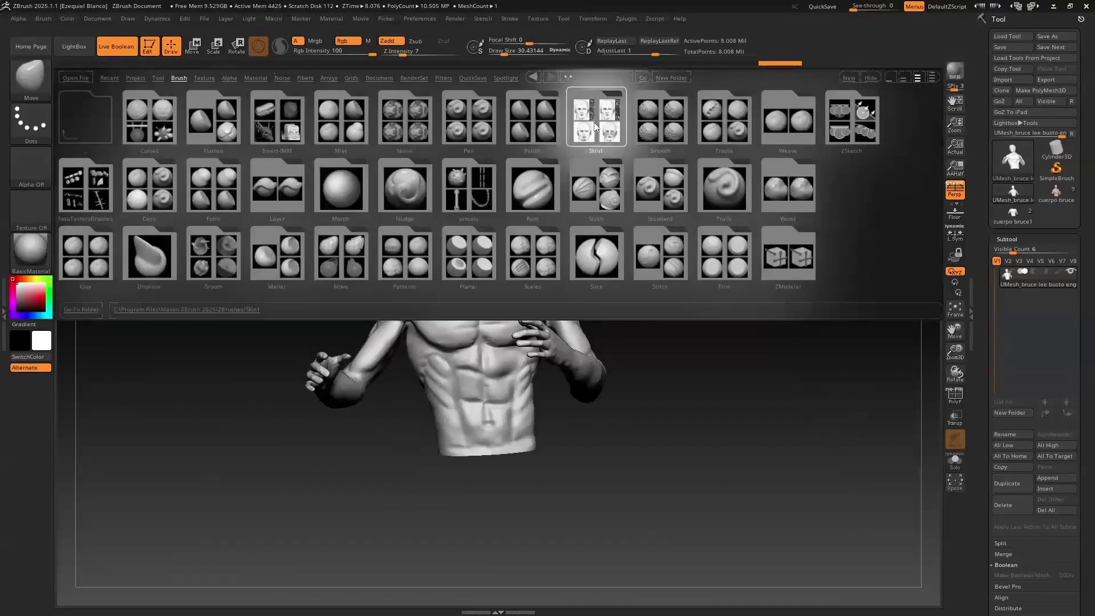
double_click(596, 126)
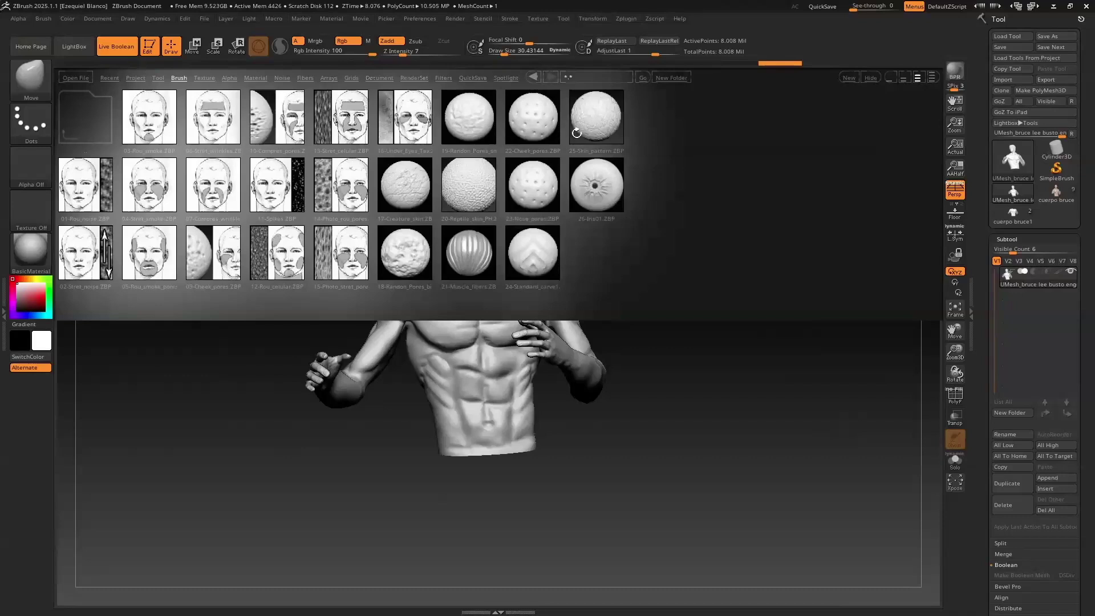
double_click(588, 132)
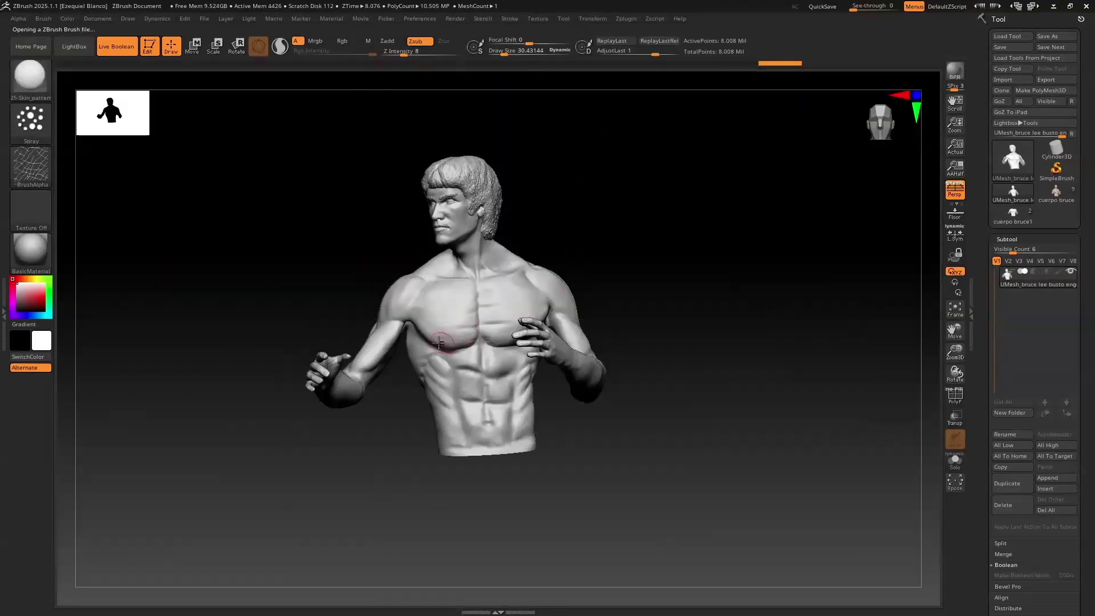
left_click_drag(391, 471, 428, 542, "alt")
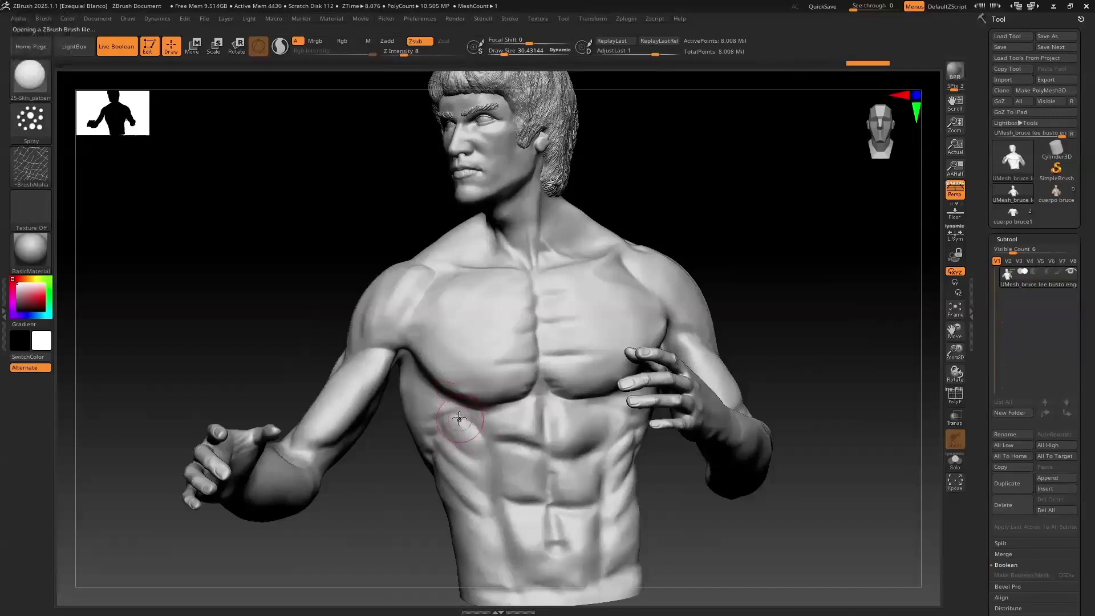
Spray skin texture over the abdomen and lower chest, undoing the last unwanted strokes
left_click_drag(493, 438, 469, 422)
mouse_move(539, 500)
left_mouse_down()
mouse_move(587, 465)
mouse_move(548, 473)
mouse_move(479, 435)
mouse_move(434, 351)
left_mouse_up()
key("ctrl+z")
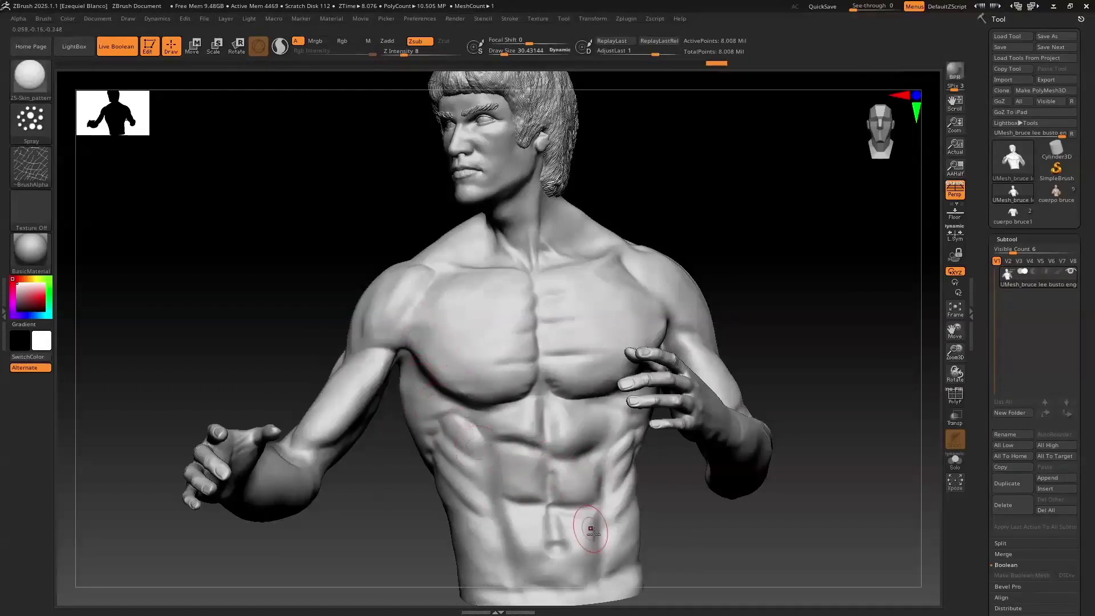
key("ctrl+z")
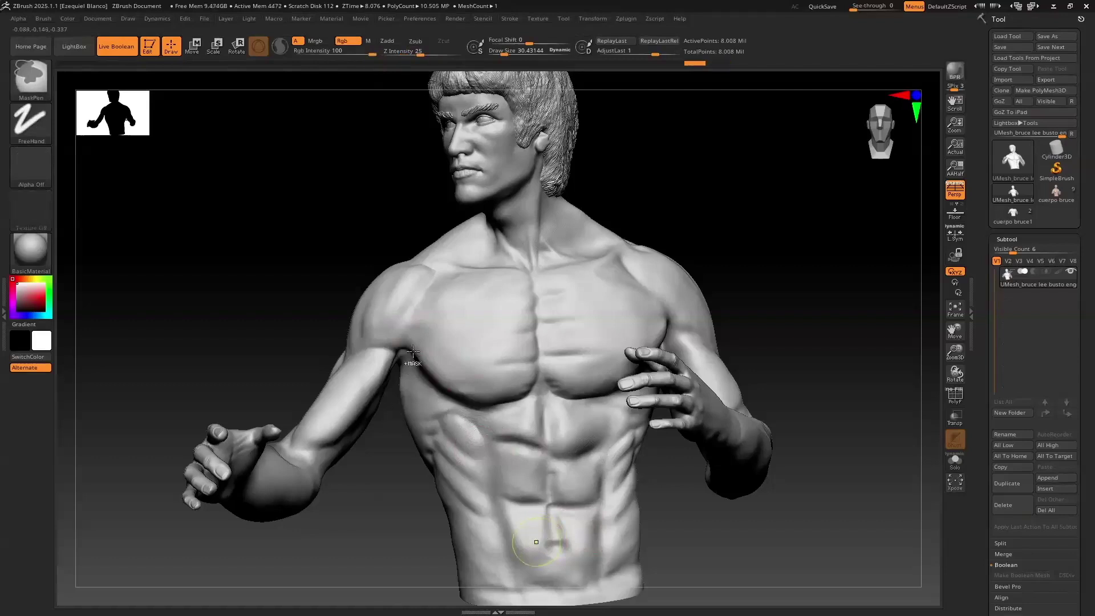
key("ctrl+z")
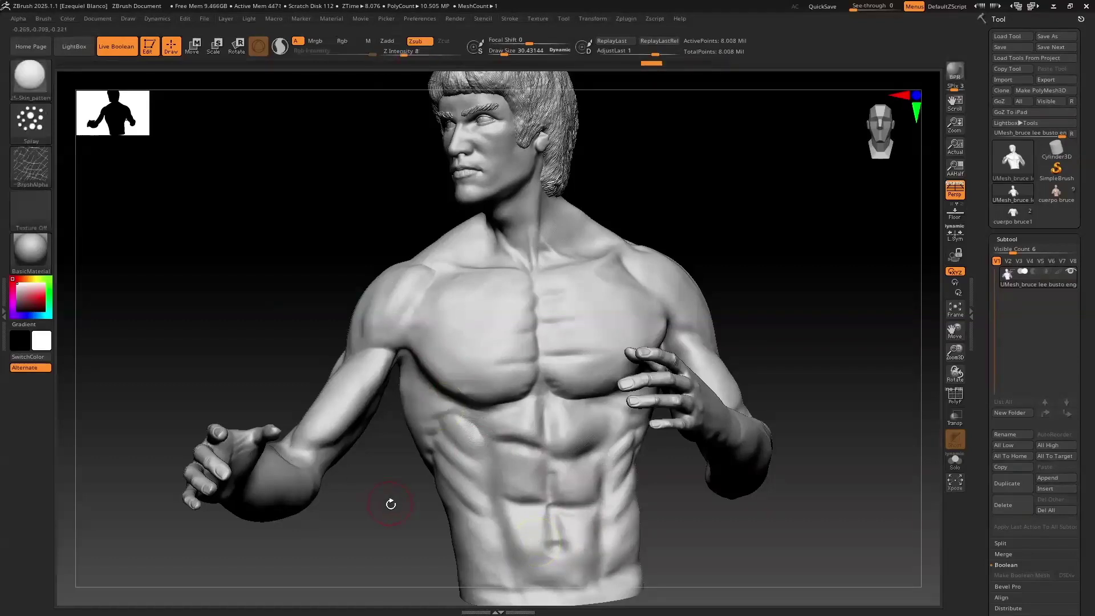
Spray the skin pattern over the chest and the figure's right upper arm at Z Intensity 8
key("ctrl+shift+z")
key("ctrl+shift+z")
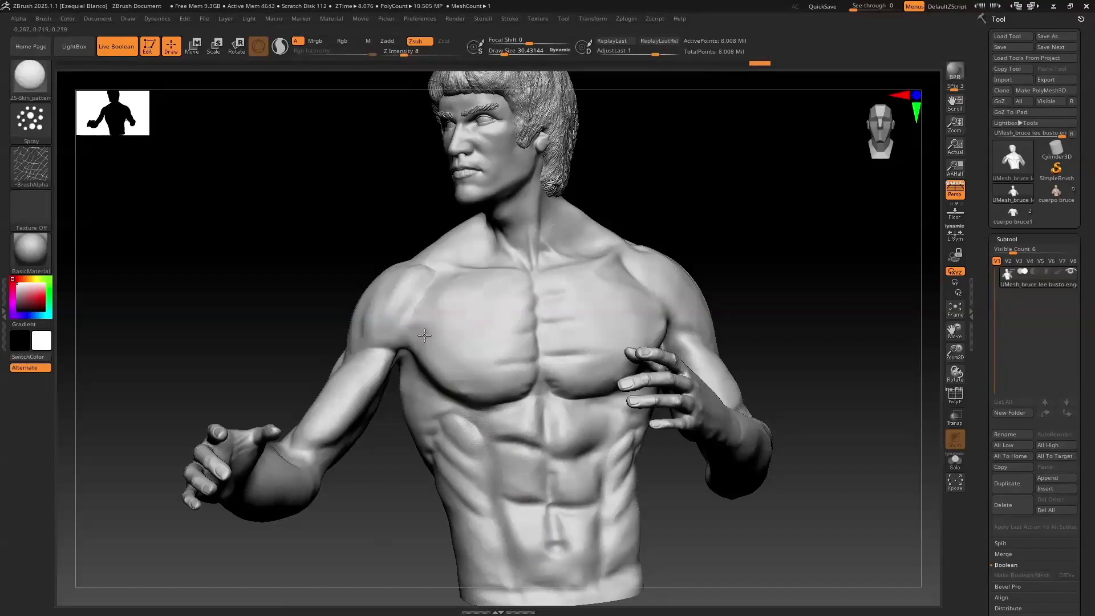
key("ctrl+z")
key("ctrl+shift+z")
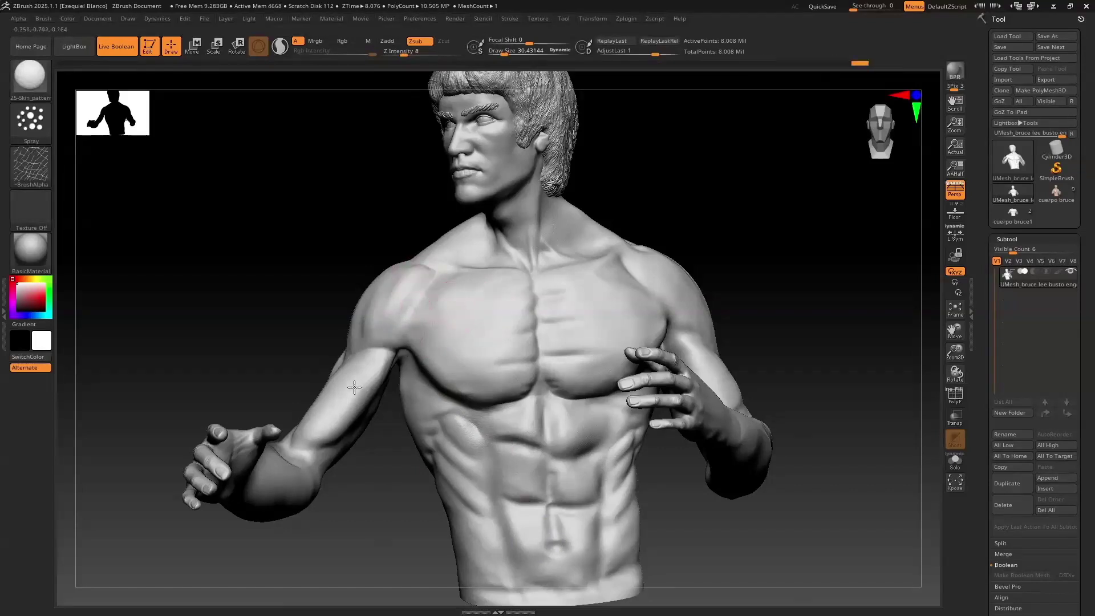
key("ctrl+z")
key("ctrl+shift+z")
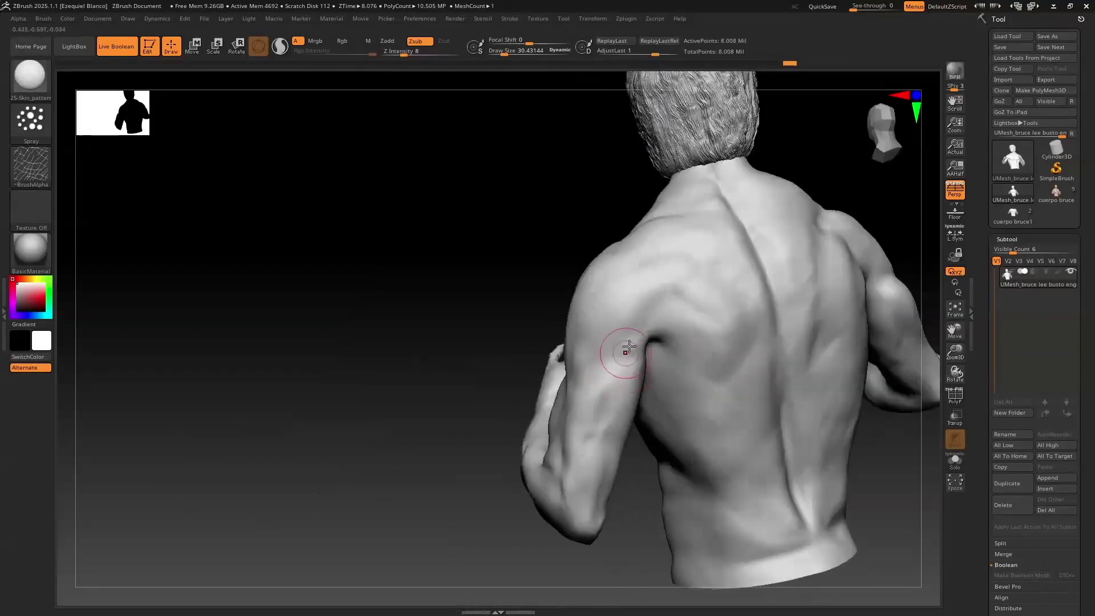
Spray the skin pattern along the back of the figure's left arm, then review the whole figure
key("ctrl+shift+z")
key("ctrl+shift+z")
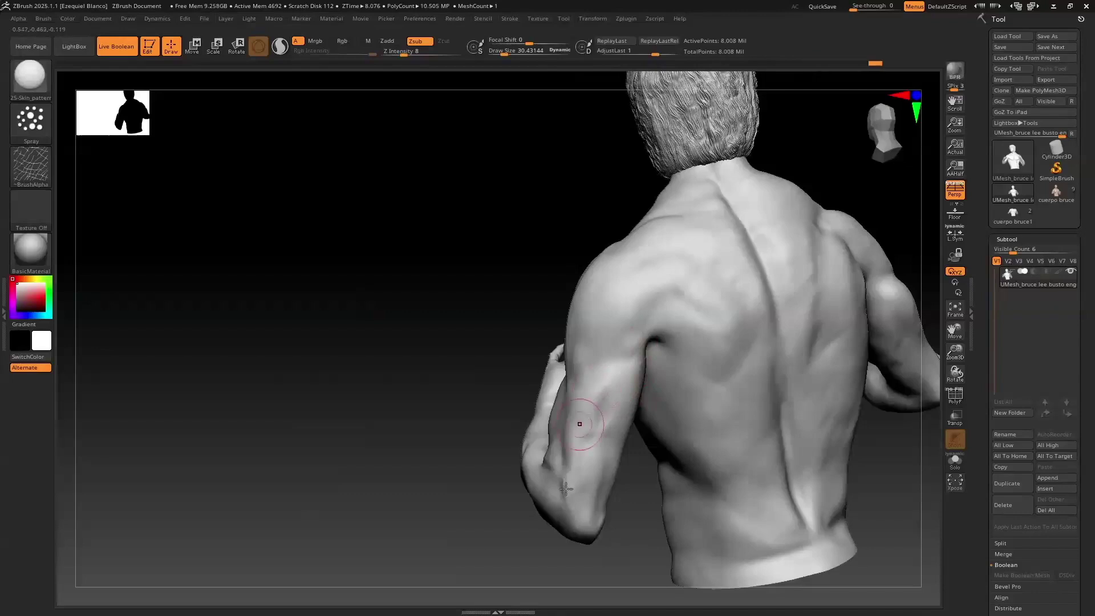
key("ctrl+z")
key("ctrl+z")
key("ctrl+shift+z")
key("ctrl+shift+z")
key("ctrl+z")
key("ctrl+z")
mouse_move(386, 305)
left_mouse_down()
mouse_move(501, 245)
mouse_move(399, 289)
left_mouse_up()
left_click_drag(385, 243, 853, 279)
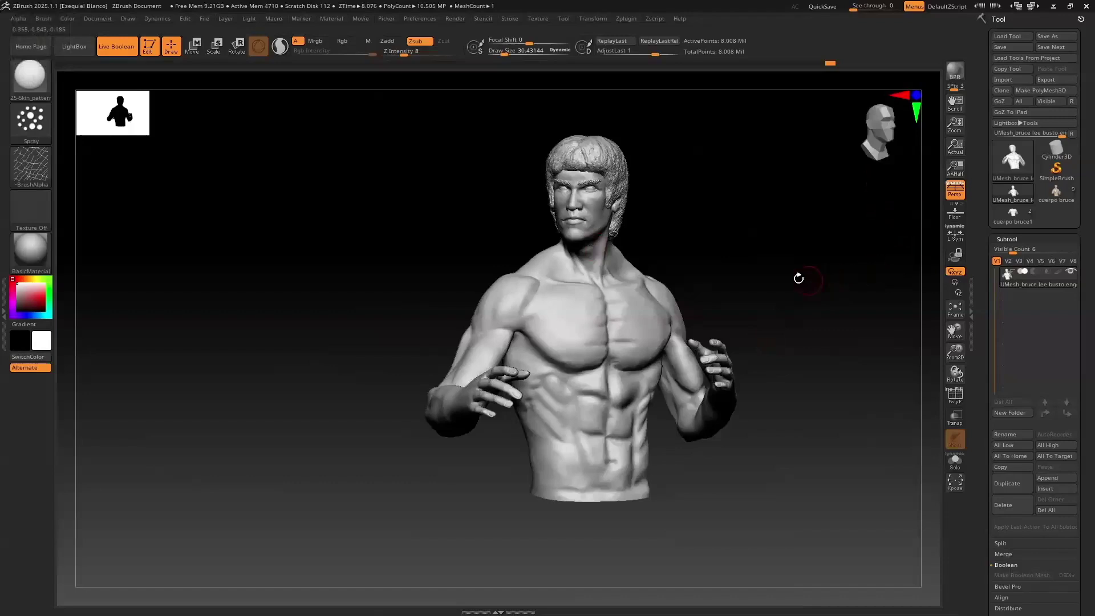
Copy the textured merged bust and switch to the full-figure cuerpo bruce tool
left_click(1013, 468)
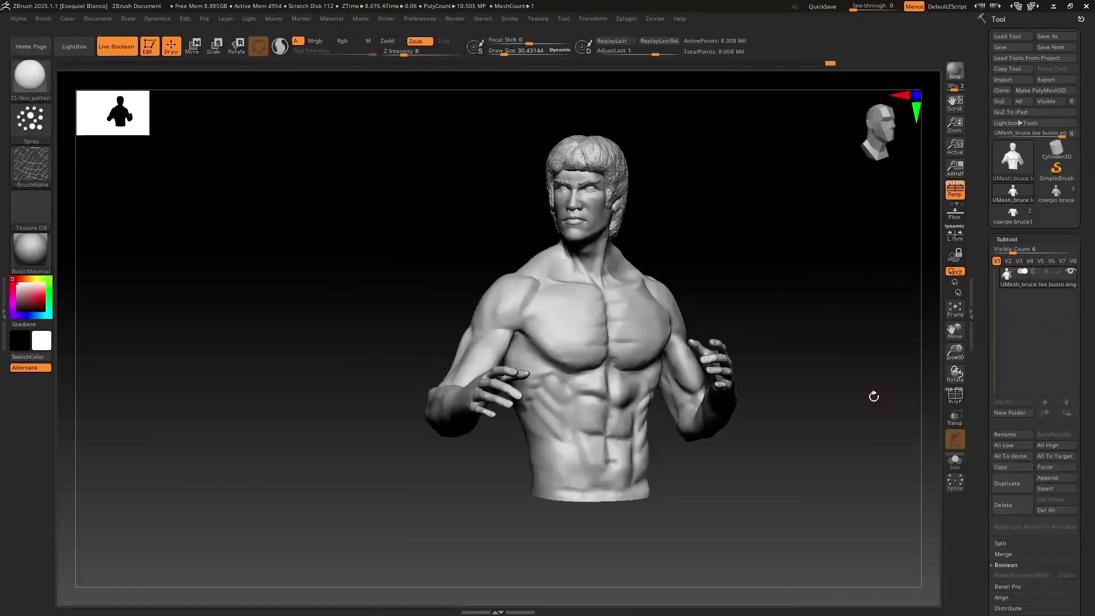
left_click(1017, 199)
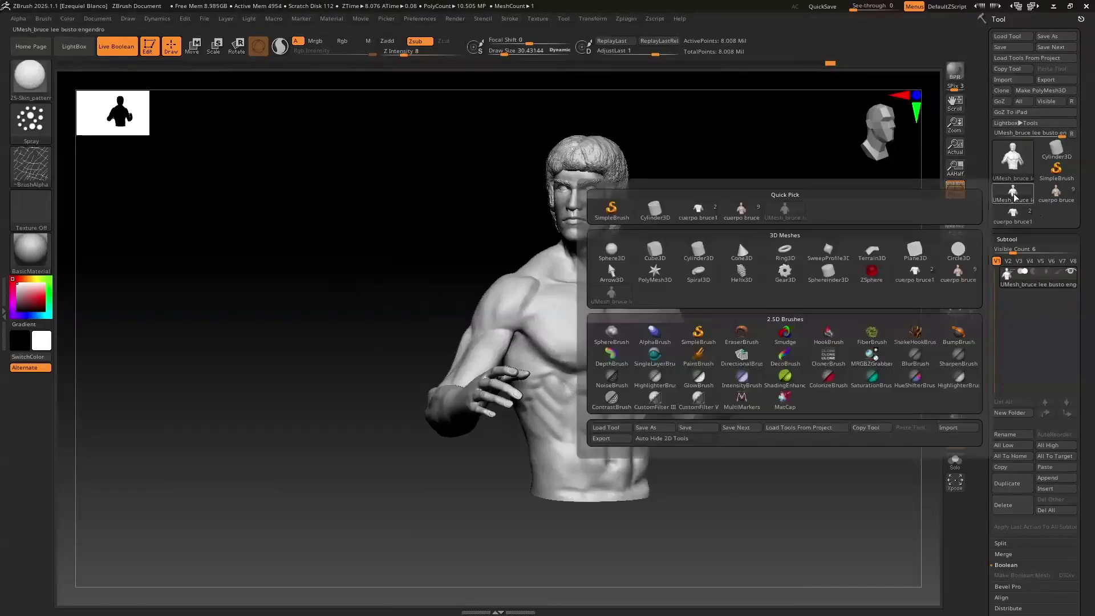
left_click(1013, 216)
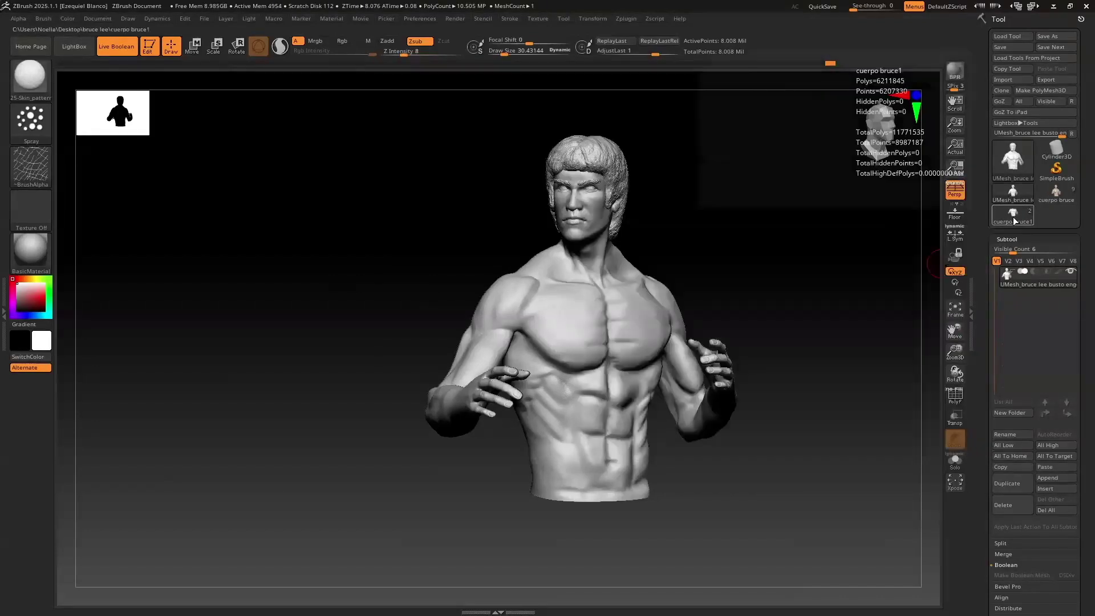
left_click(1047, 200)
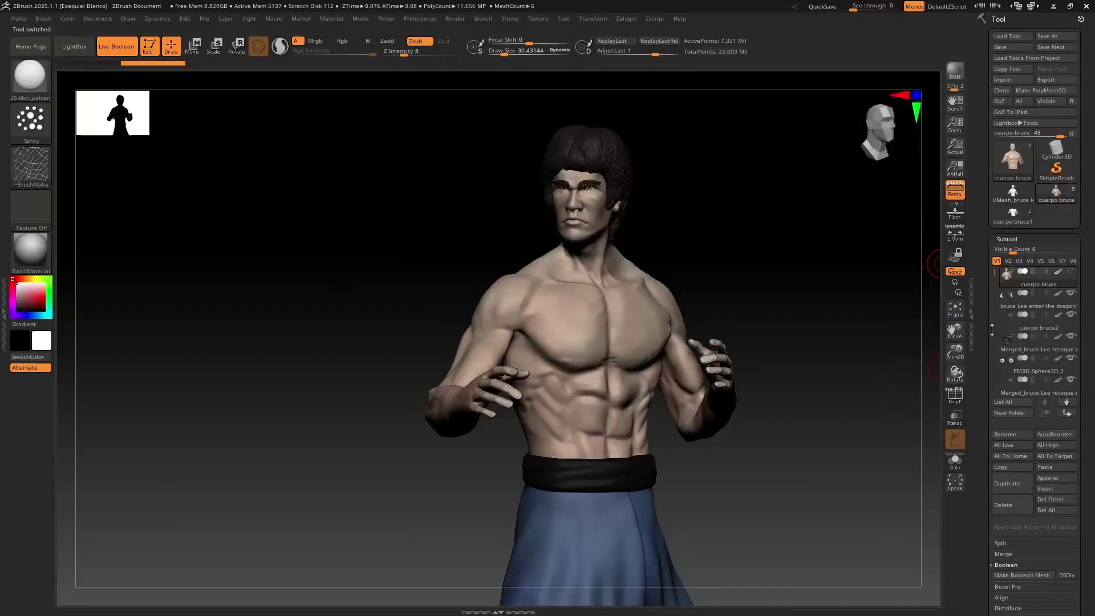
Insert the UMesh_bruce lee busto mesh below the figure's feet subtool
left_click(1005, 299)
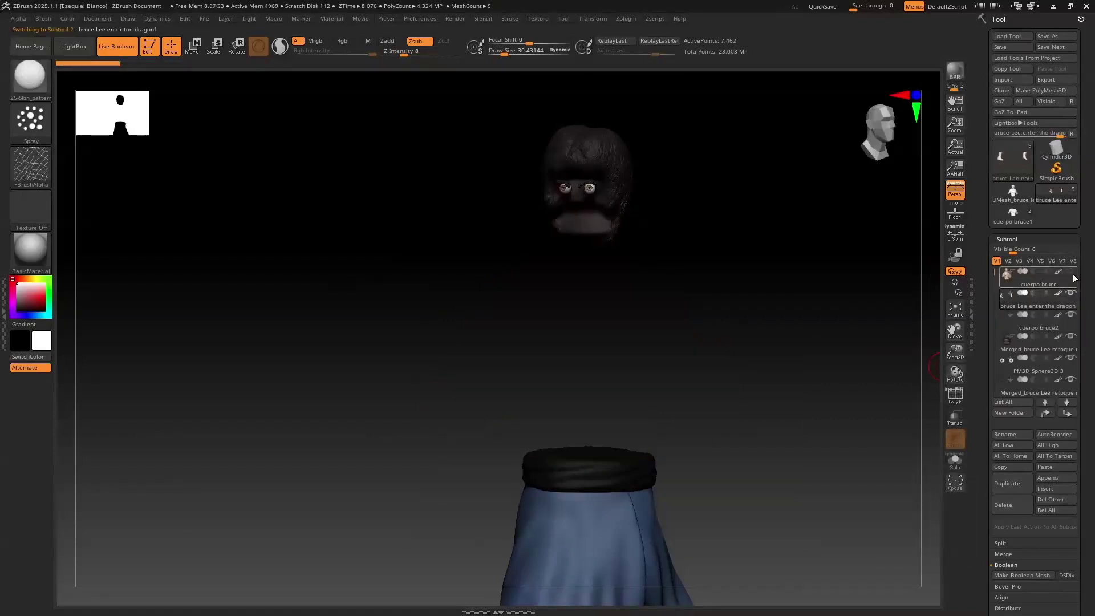
left_click(1026, 293)
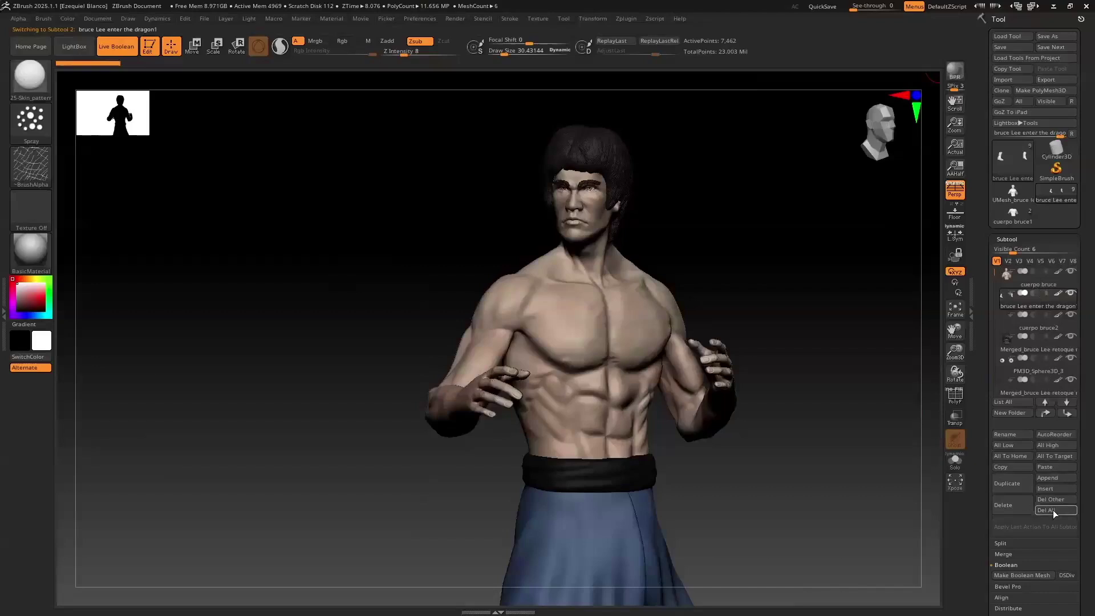
left_click(1051, 488)
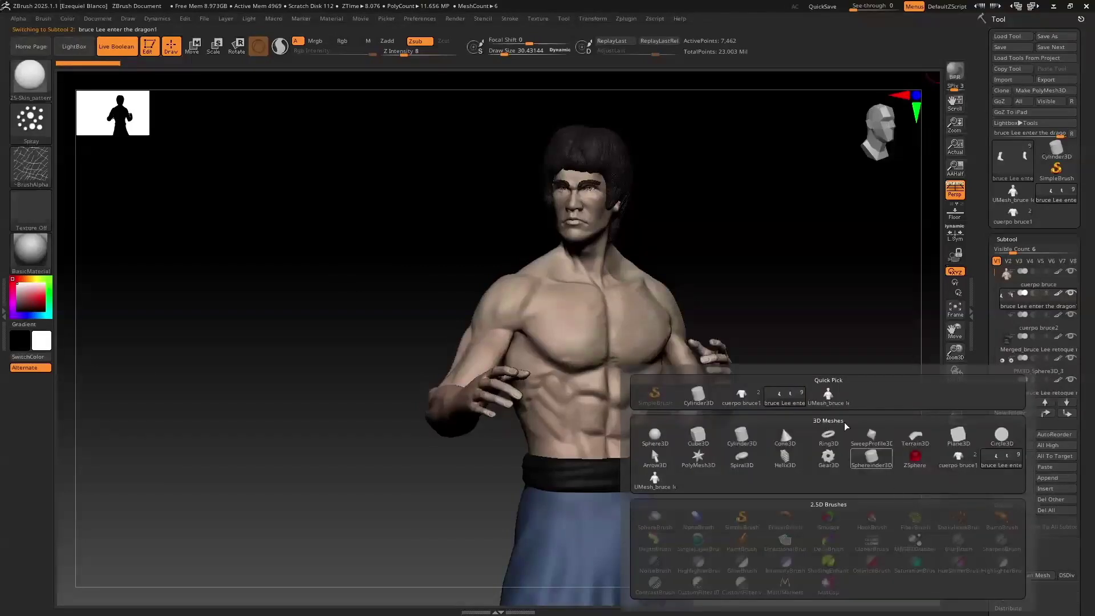
left_click(829, 397)
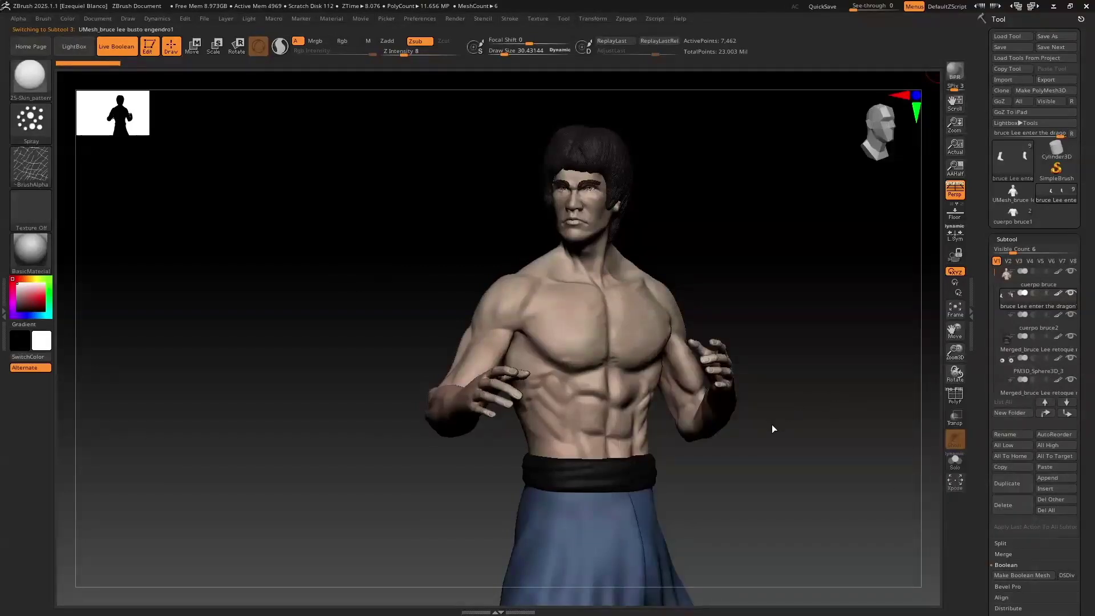
Hide the inserted merged mesh, reorder it directly below the cuerpo bruce subtool, and select it
left_click(1005, 279)
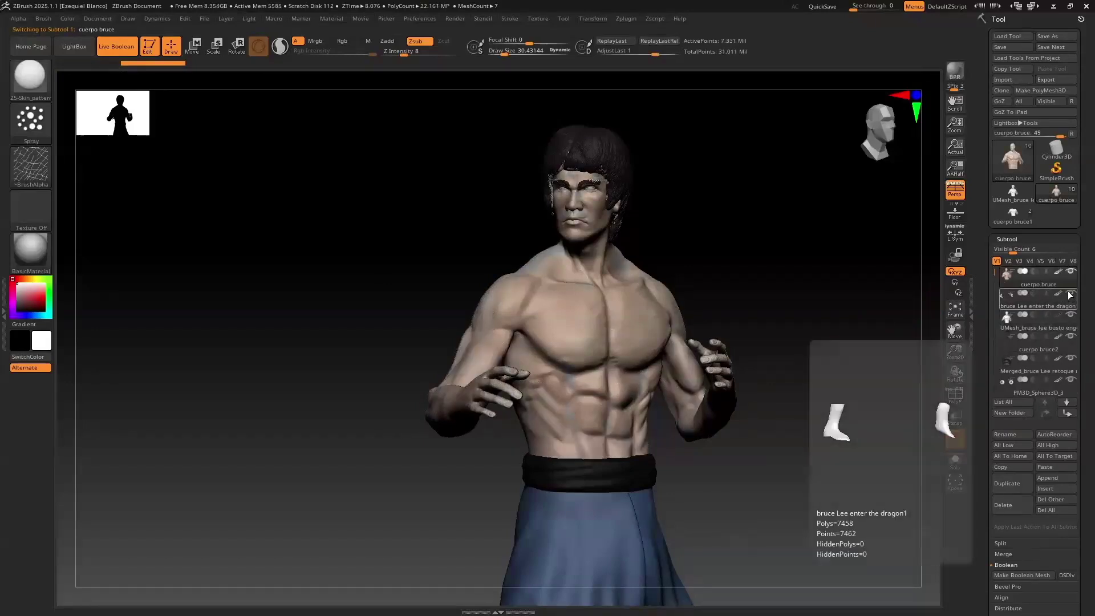
left_click(1070, 315)
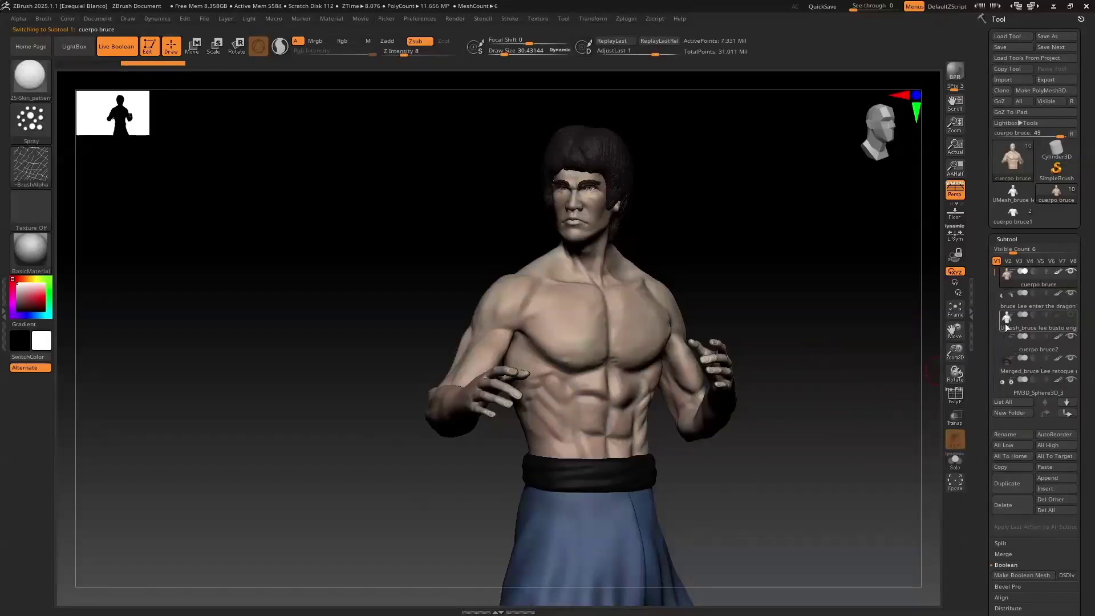
left_click_drag(1007, 307, 1007, 327)
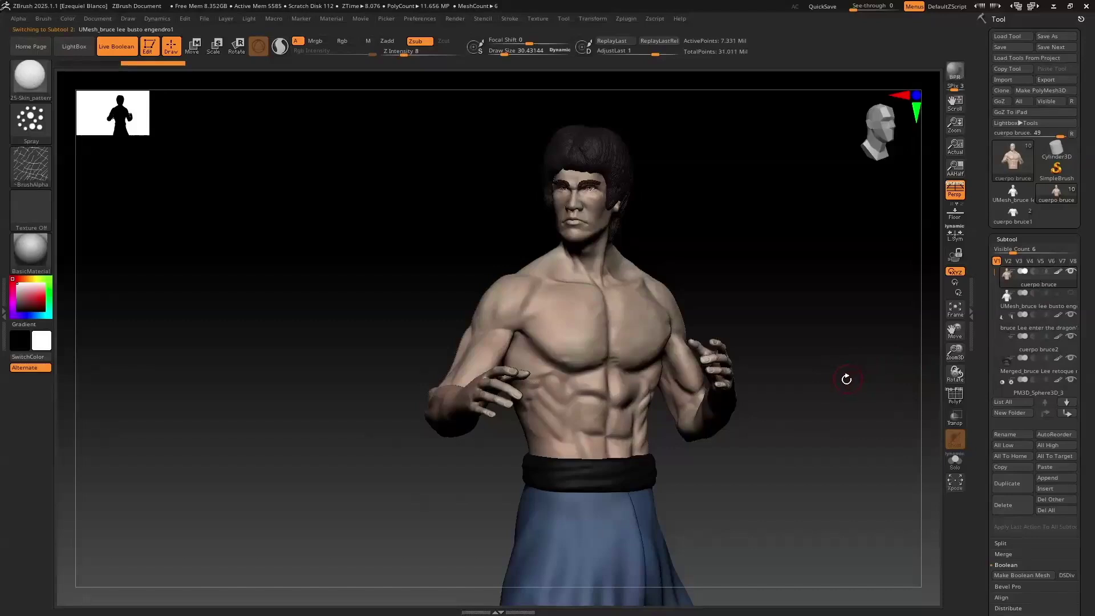
key("alt+Up")
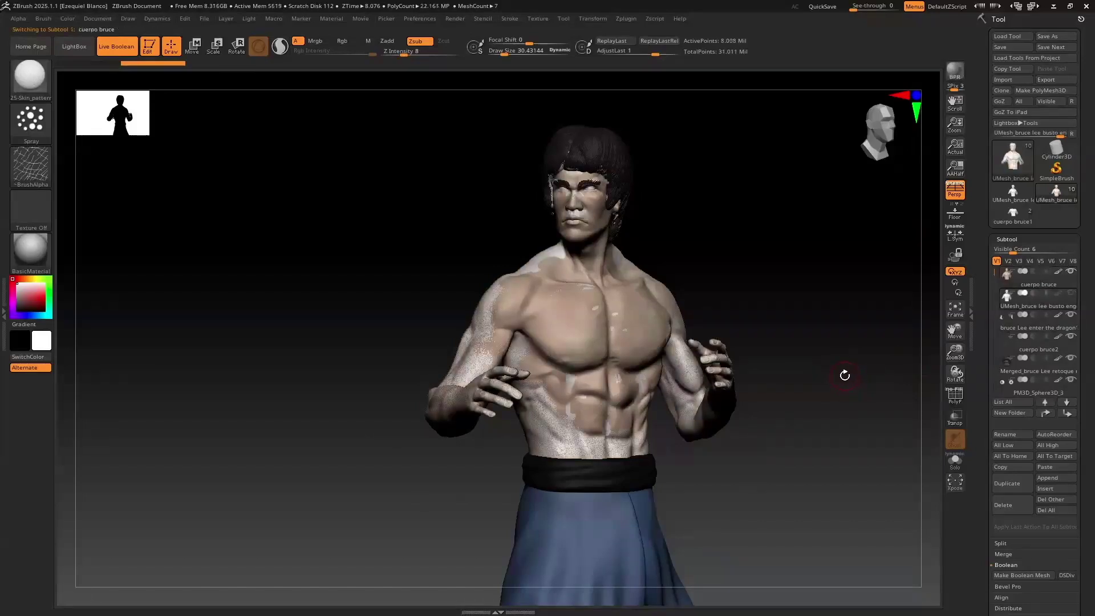
Show only the original cuerpo bruce body together with its hair and eyes subtools
left_click(1071, 272, "shift")
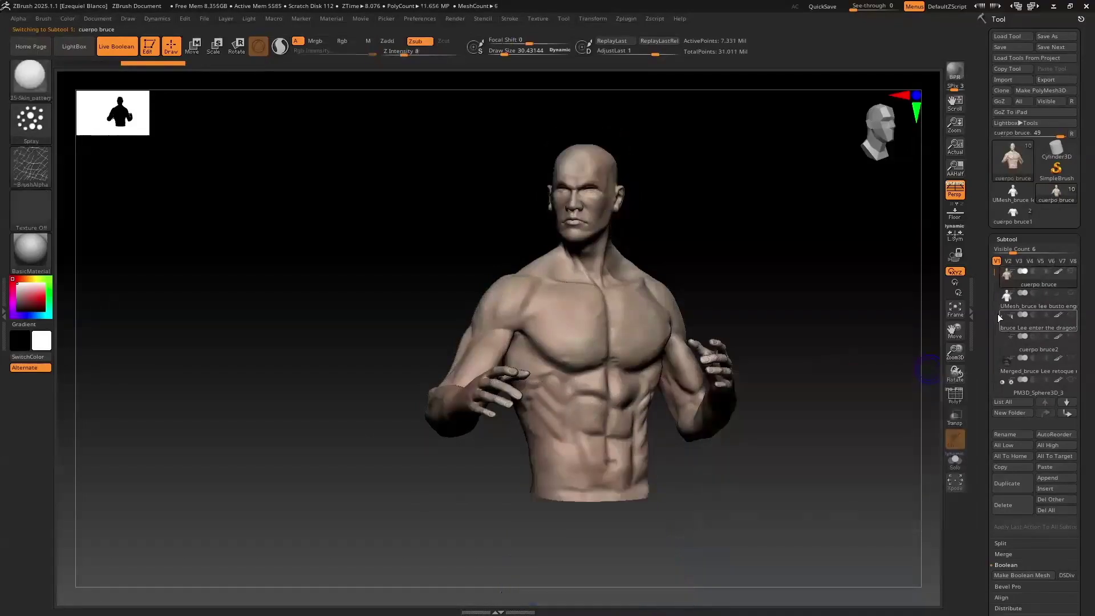
left_click(1072, 364)
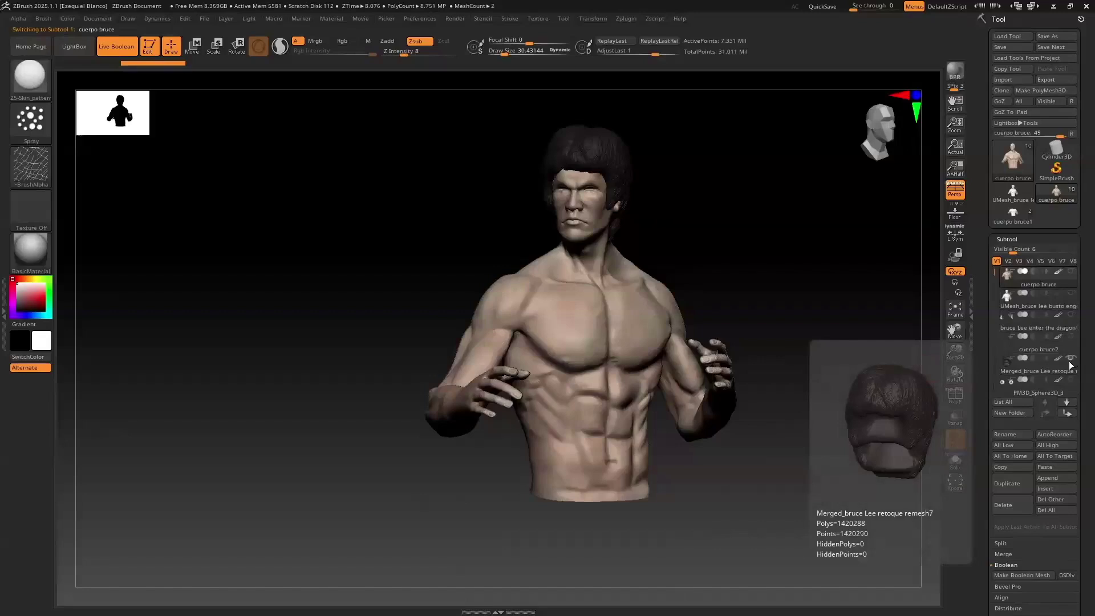
left_click(1072, 382)
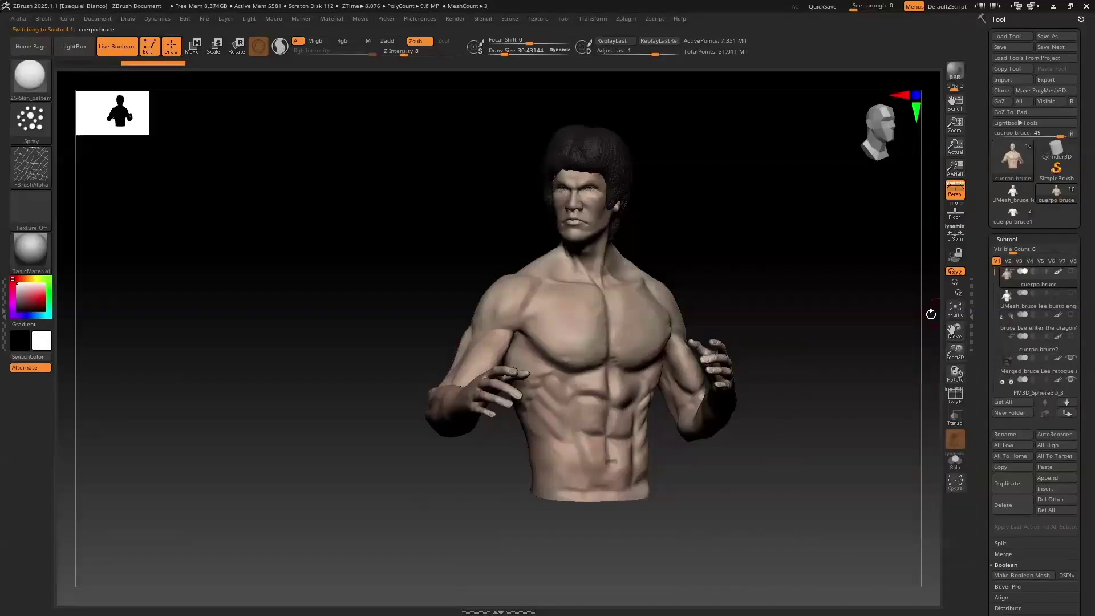
left_click_drag(806, 384, 716, 526, "alt")
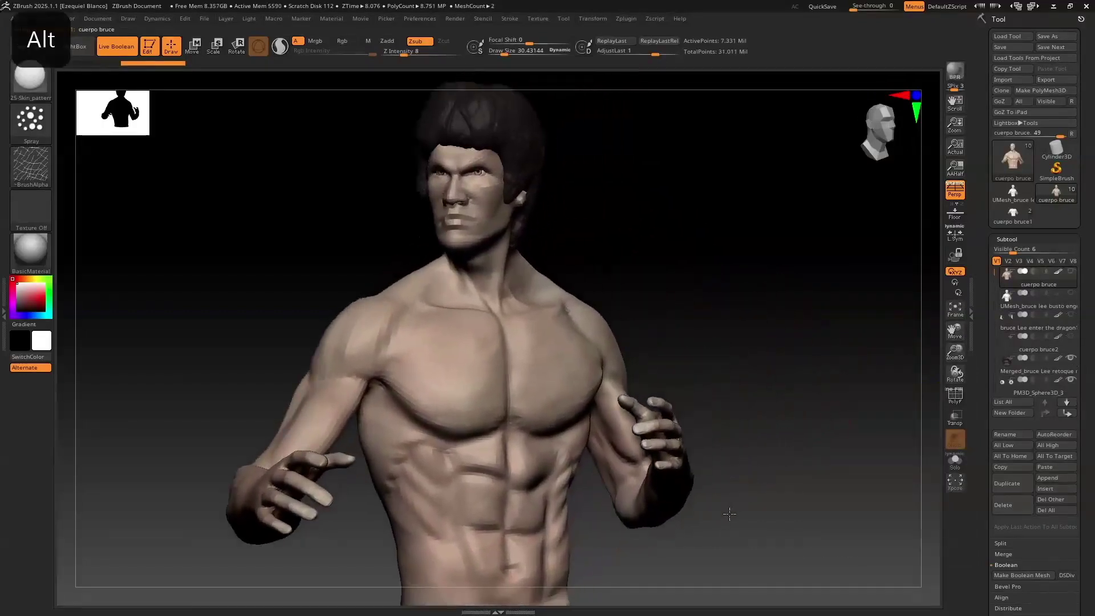
left_click(1073, 339)
left_click(1073, 338)
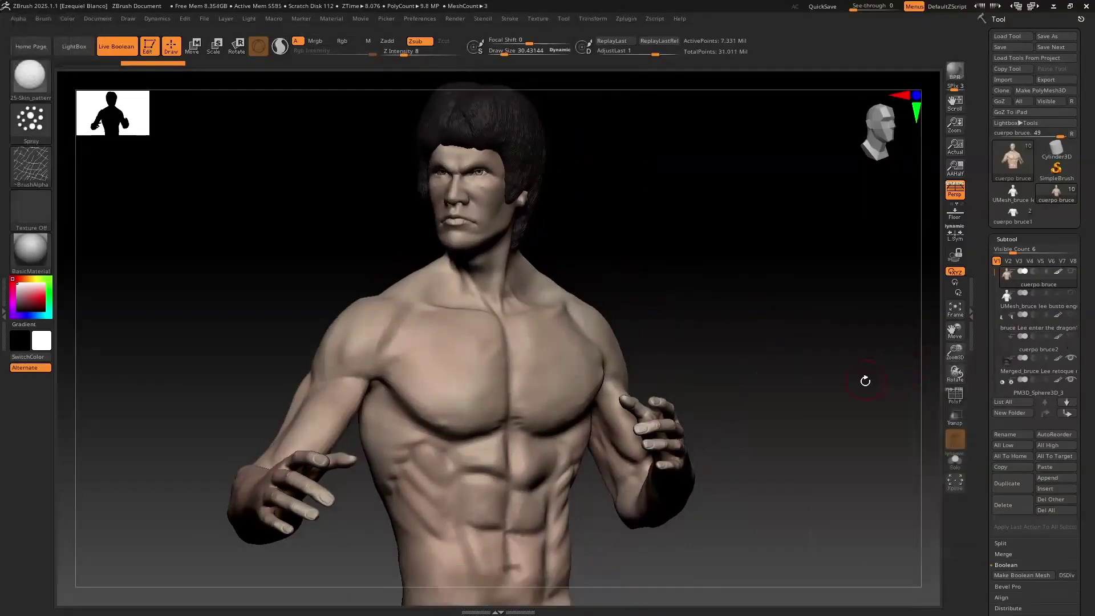
Set the subtool list's Visible Count to 10 and show the eyebrows subtool
left_click_drag(1014, 248, 1025, 246)
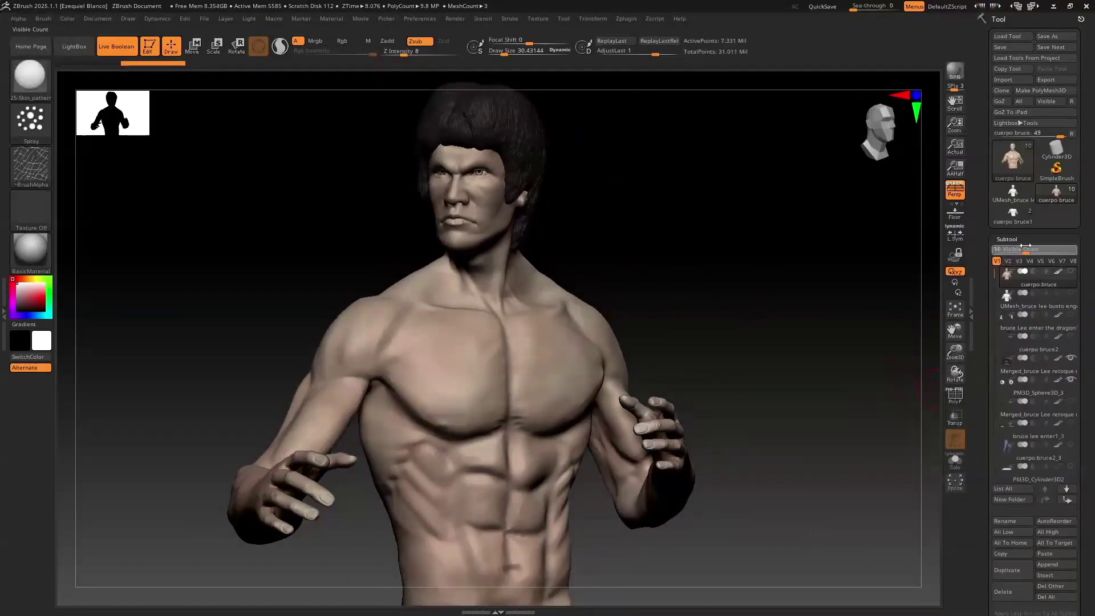
left_click(1071, 401)
left_click_drag(776, 349, 780, 351)
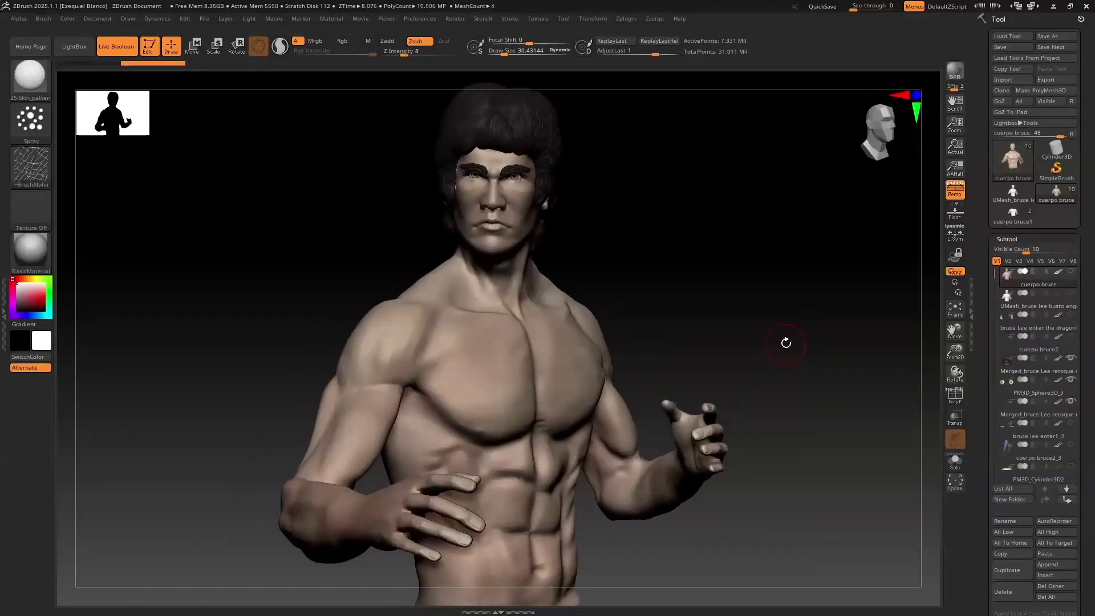
Select the merged bust mesh and isolate it to inspect the fused head and torso
mouse_move(1005, 306)
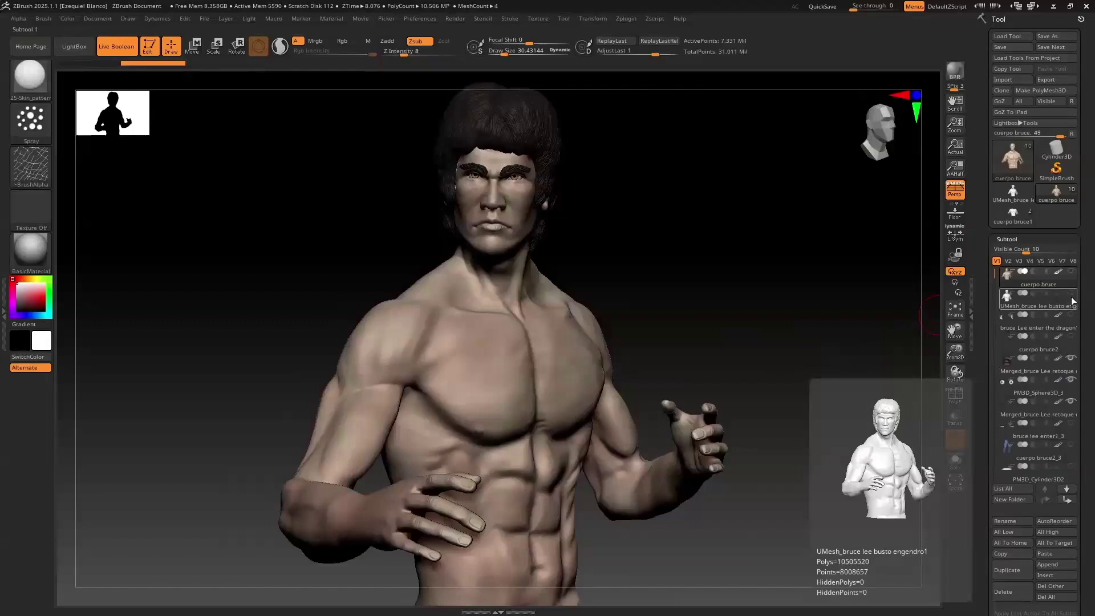
left_click(1024, 304)
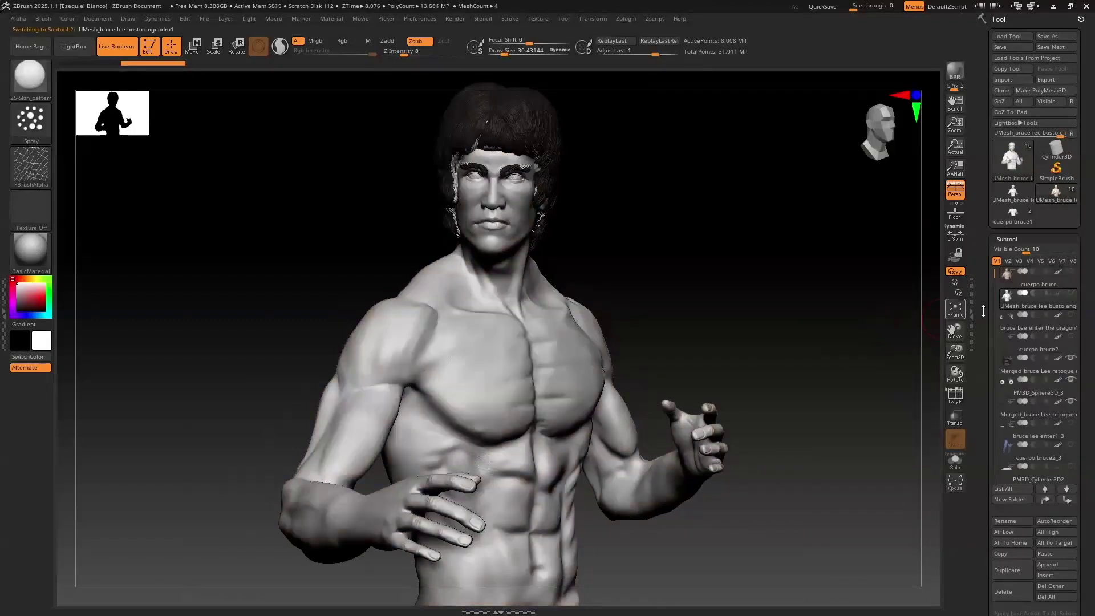
left_click(1070, 293, "shift")
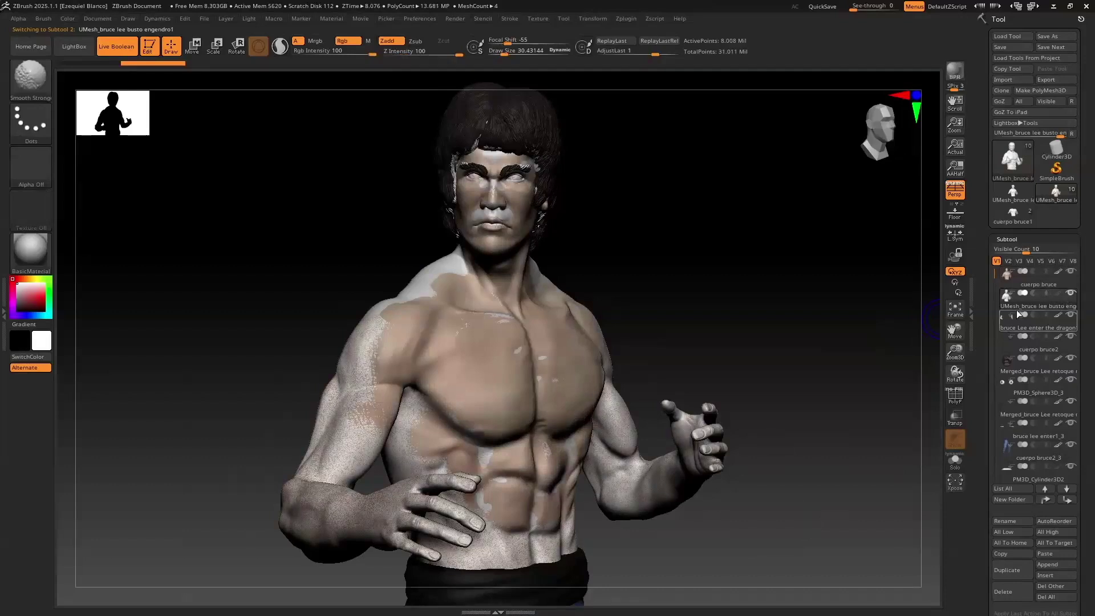
left_click(1069, 294, "shift")
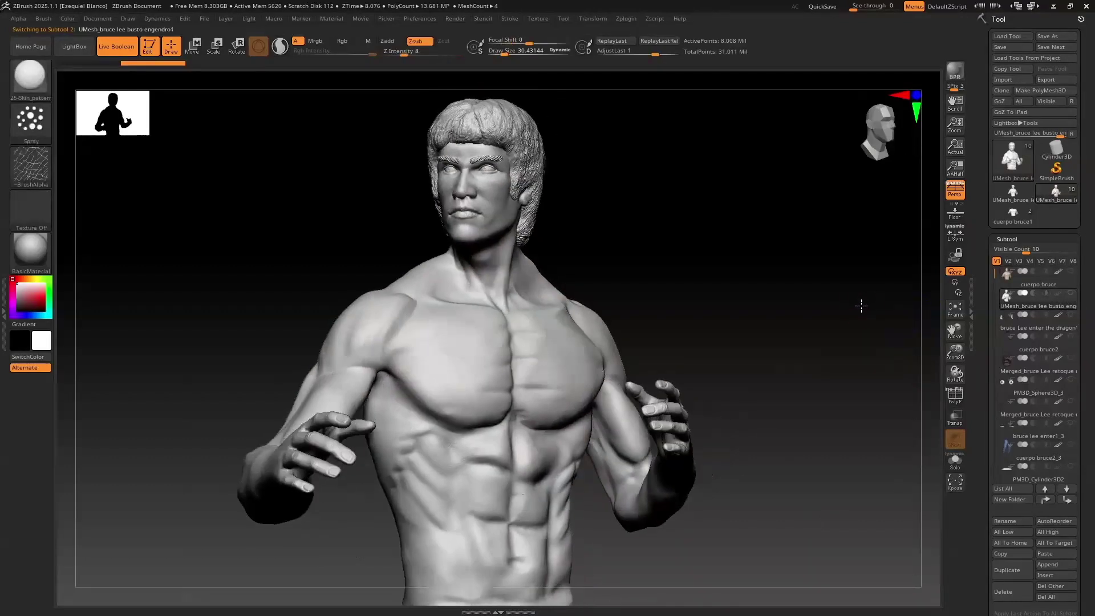
left_click_drag(869, 312, 872, 320)
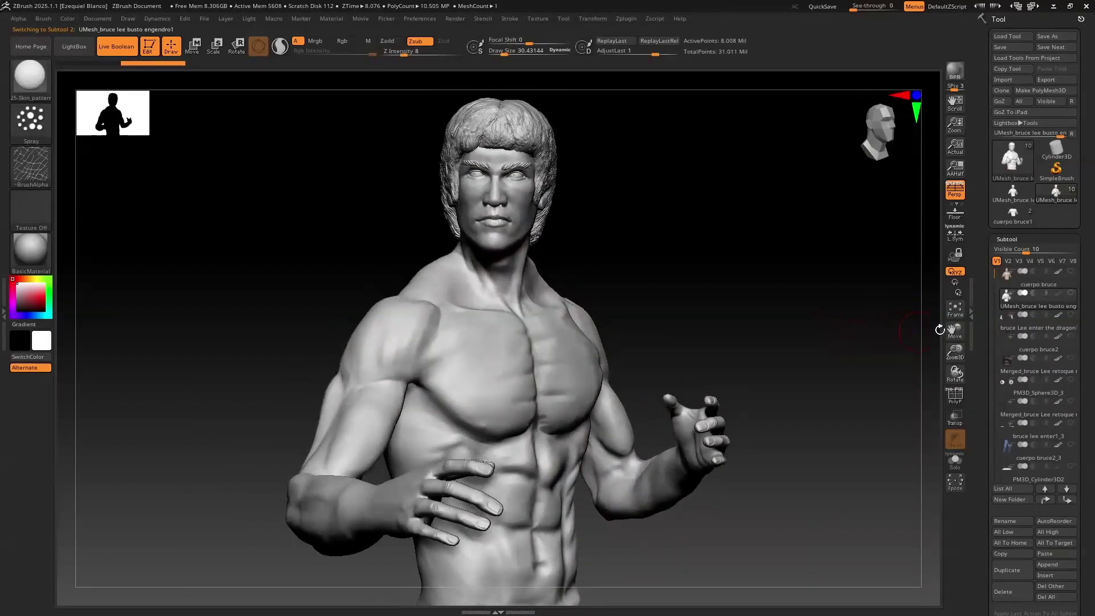
Show all subtools again, check the original colored body, and select the merged bust mesh
left_click(1072, 294, "shift")
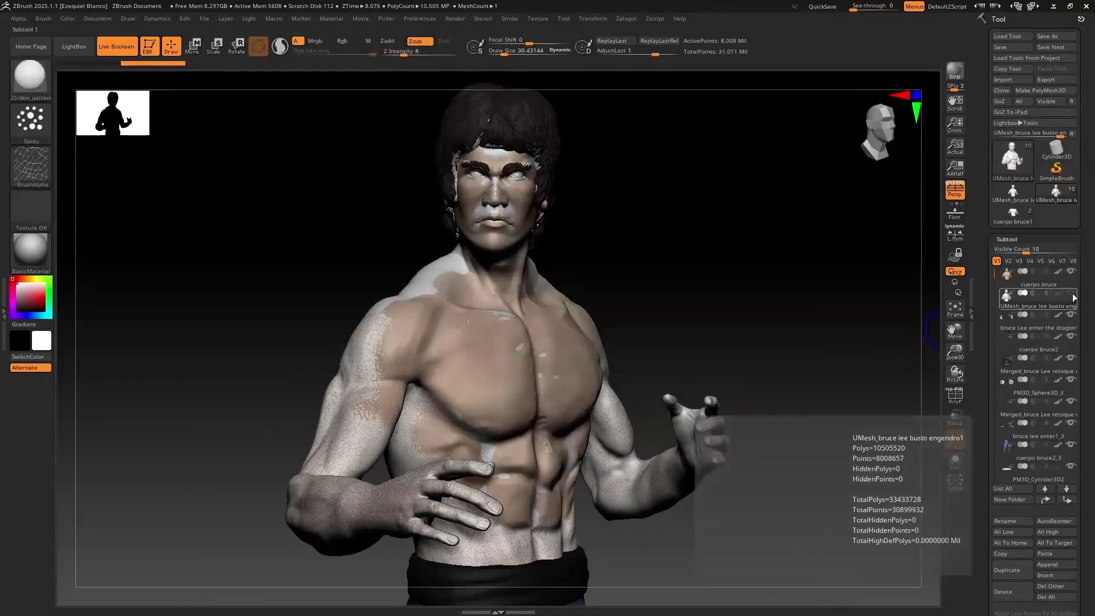
left_click(1007, 276)
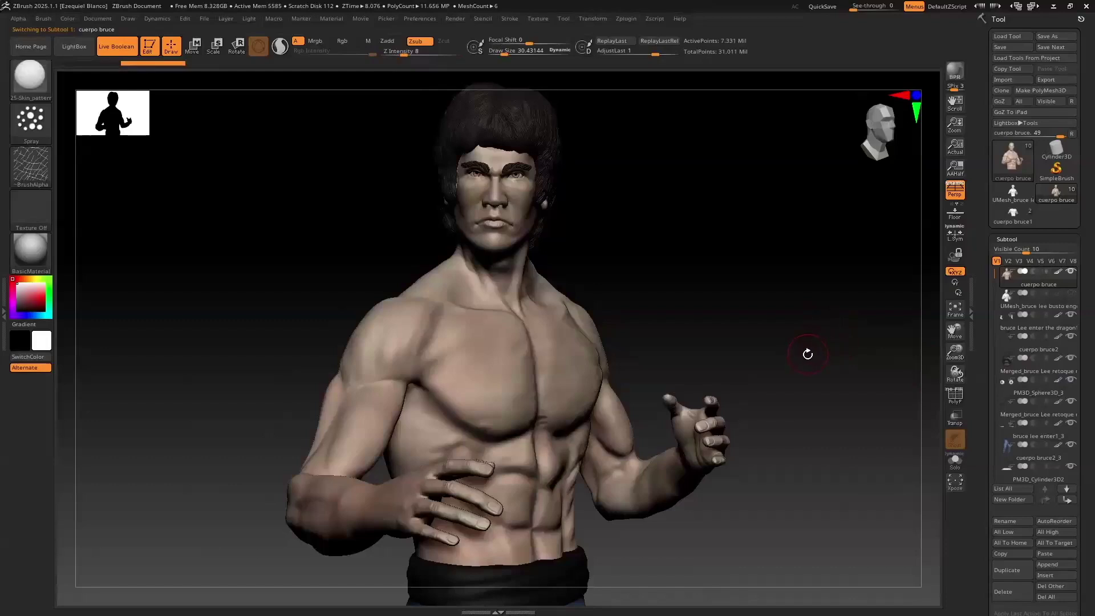
left_click(1005, 296)
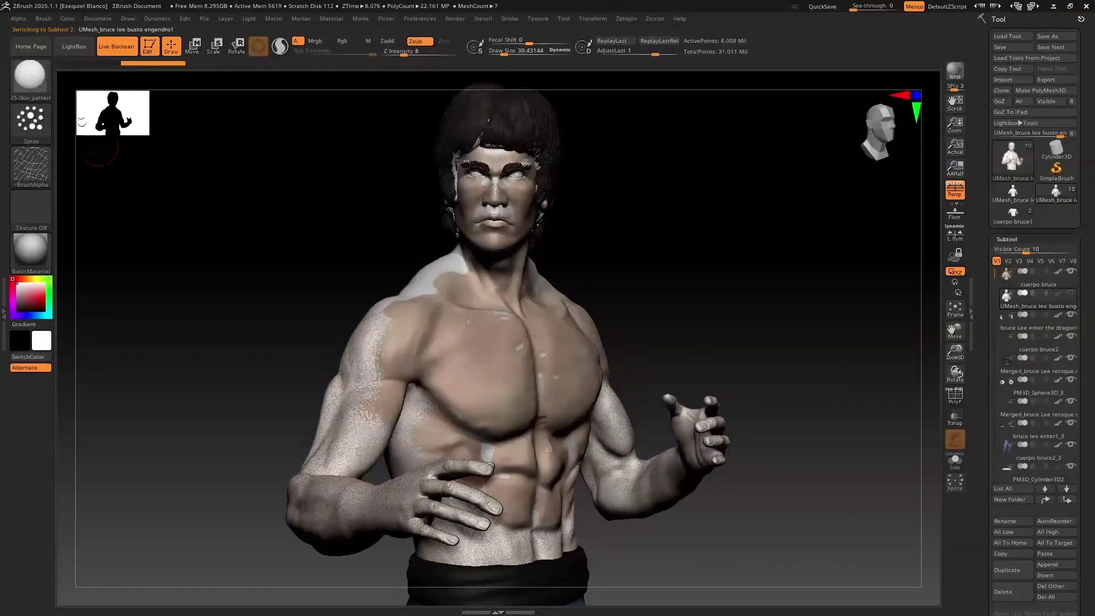
Move the merged bust sideways with the transform gizmo and compare it with the original colored figure
left_click(219, 49)
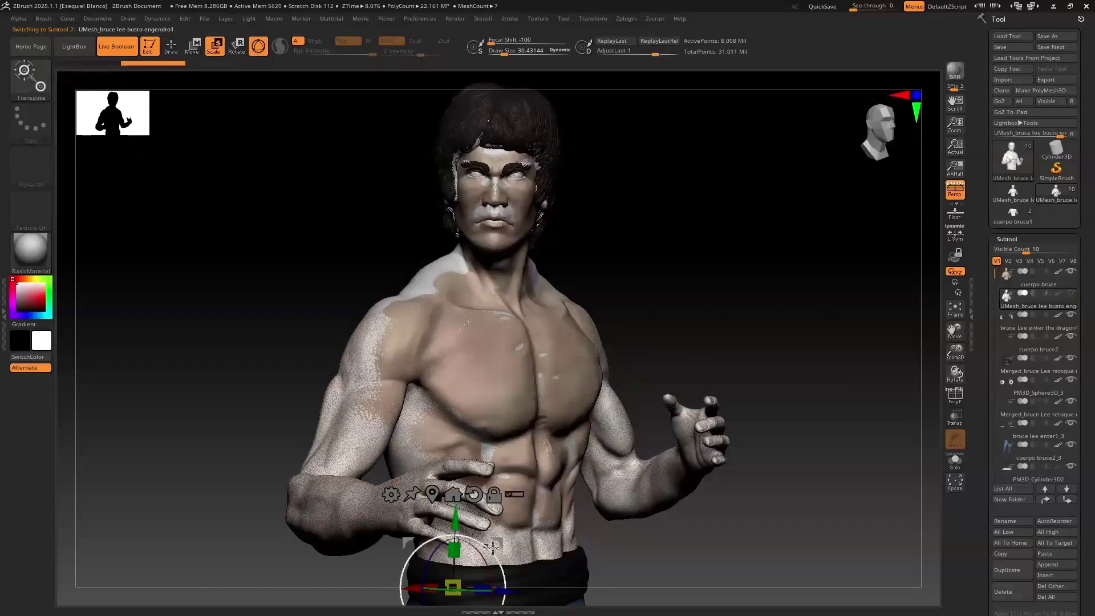
left_click_drag(509, 590, 654, 583)
left_click_drag(869, 297, 850, 296)
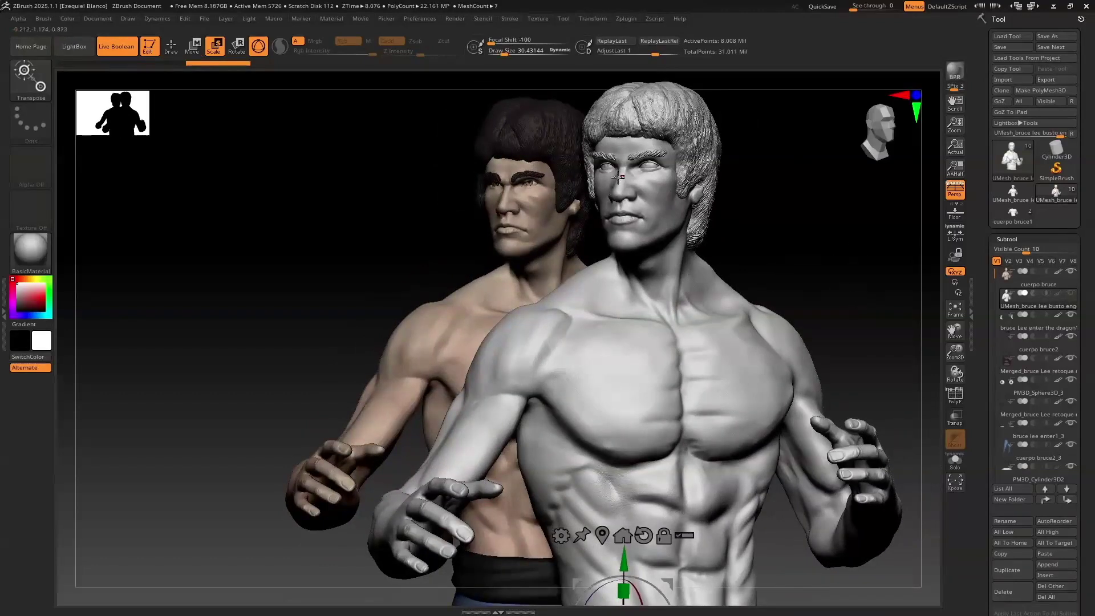
left_click_drag(807, 227, 819, 217)
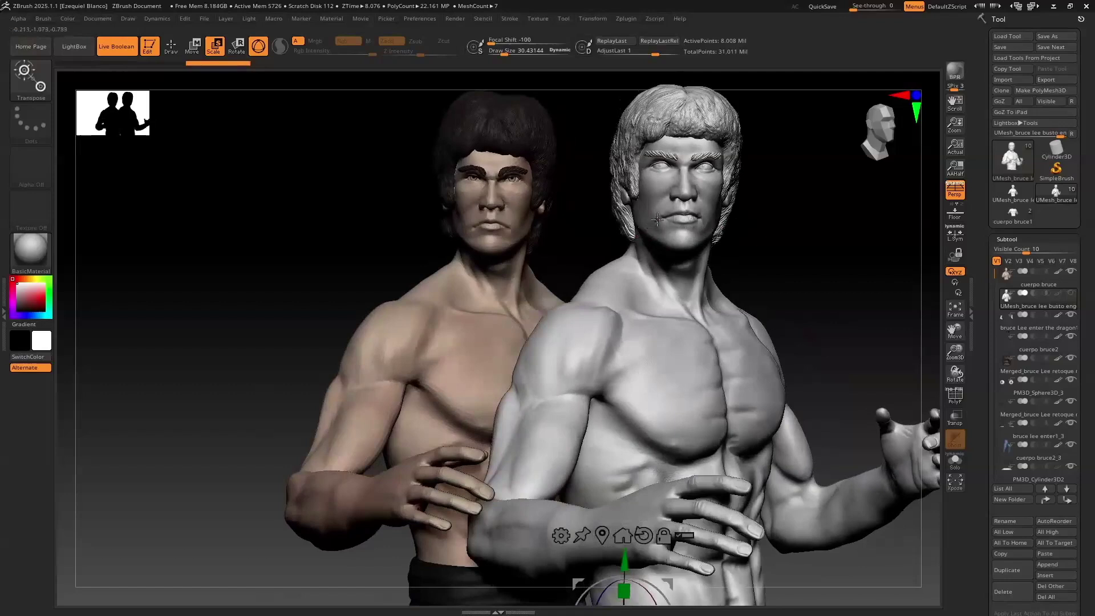
left_click_drag(804, 232, 805, 231)
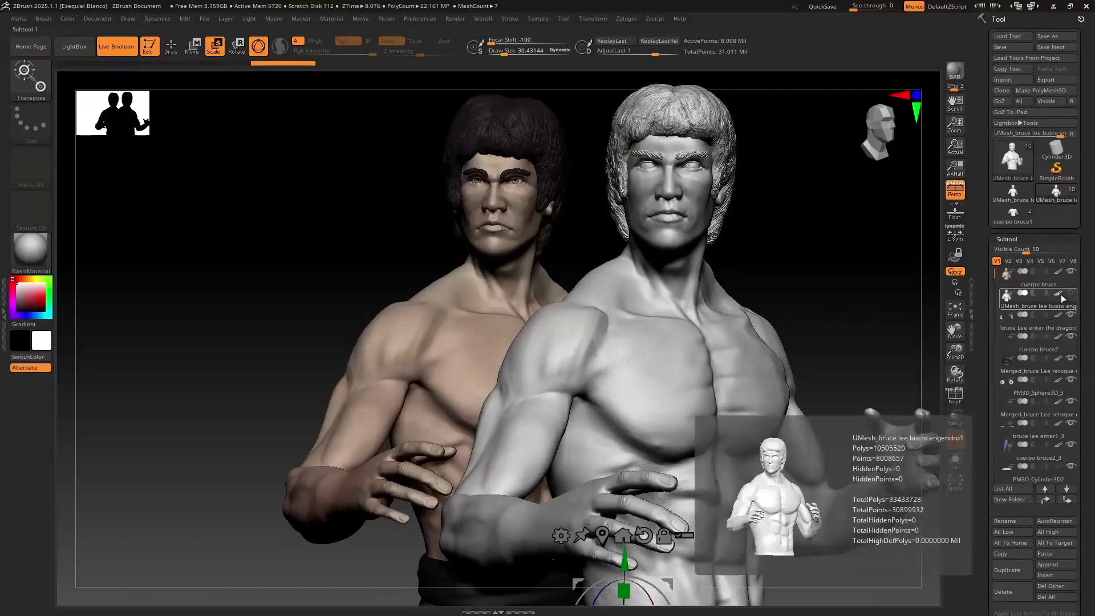
key("alt")
left_click_drag(848, 312, 880, 310, "alt")
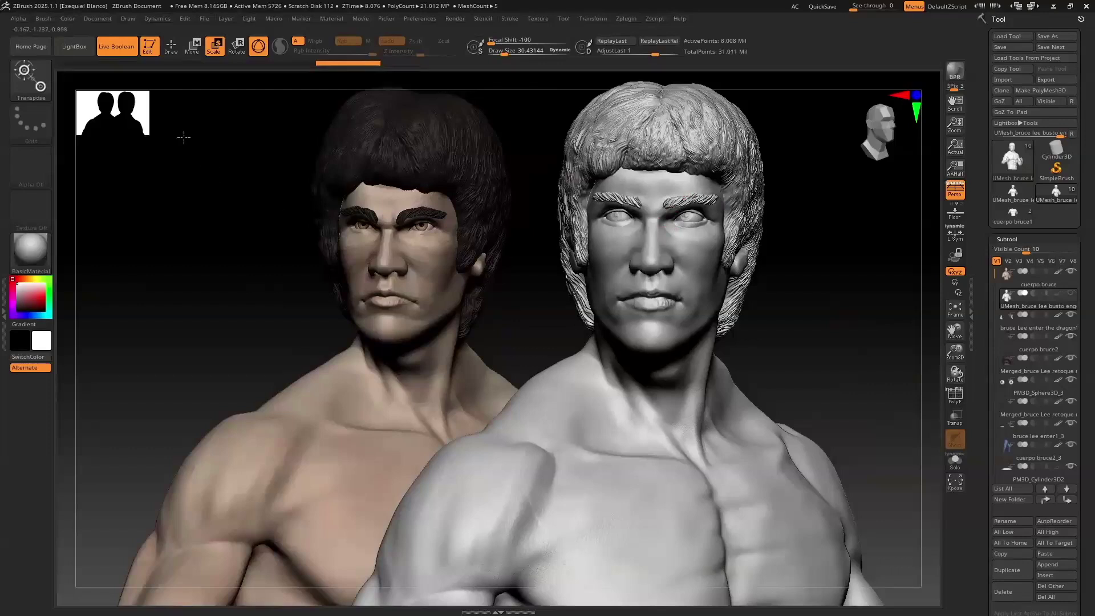
Step back through the undo history to return the merged bust to its original position over the body
left_click(273, 71)
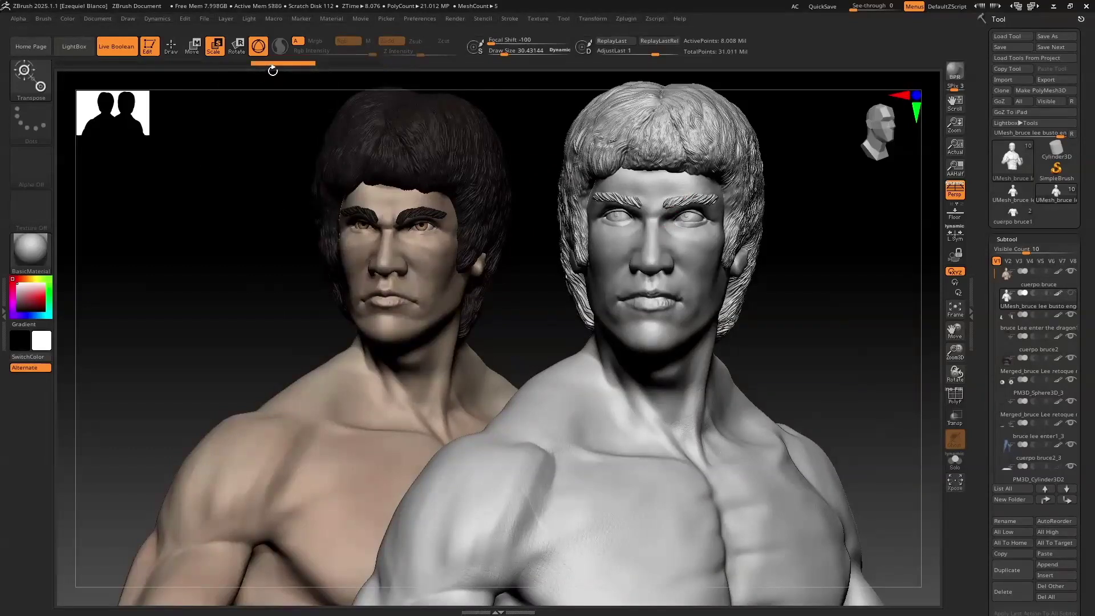
left_click(205, 63)
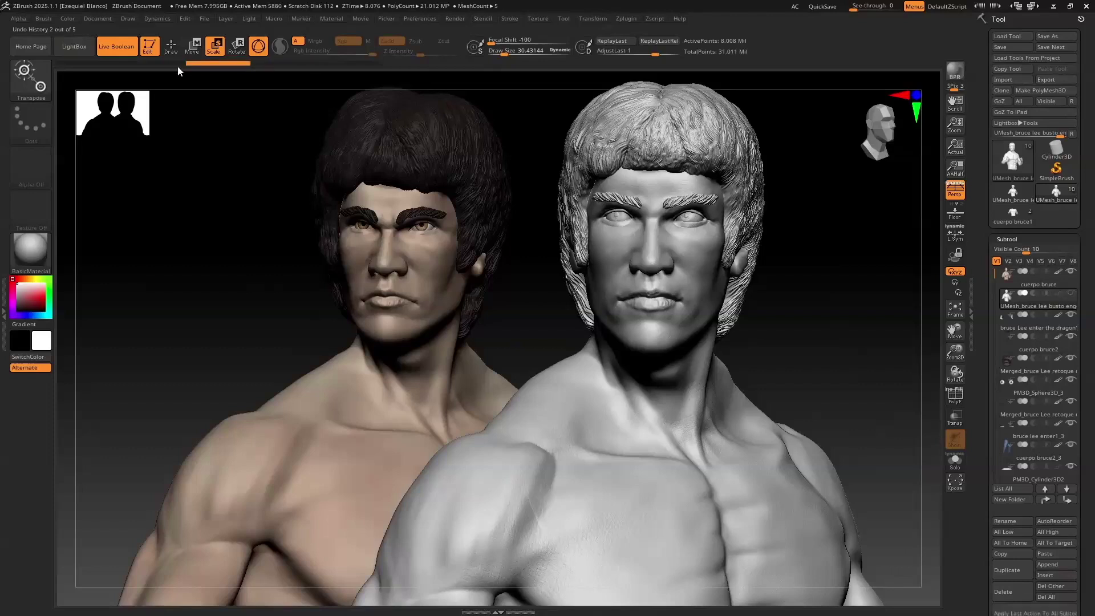
left_click(129, 66)
left_click_drag(750, 311, 836, 326)
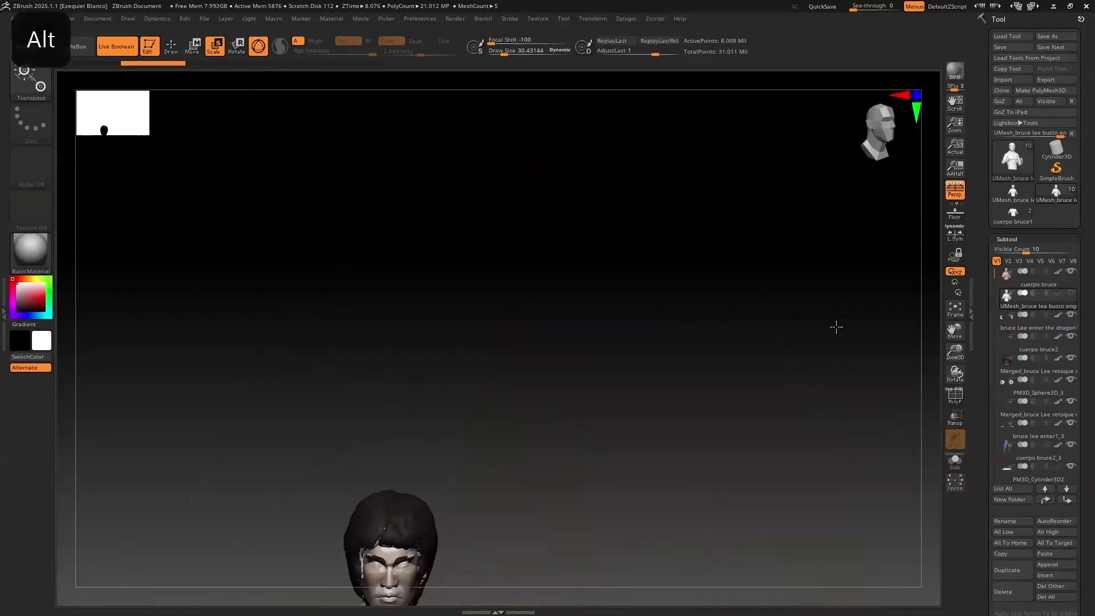
Compare the merged bust with the original colored body, and delete the original body subtool, cuerpo bruce
key("f")
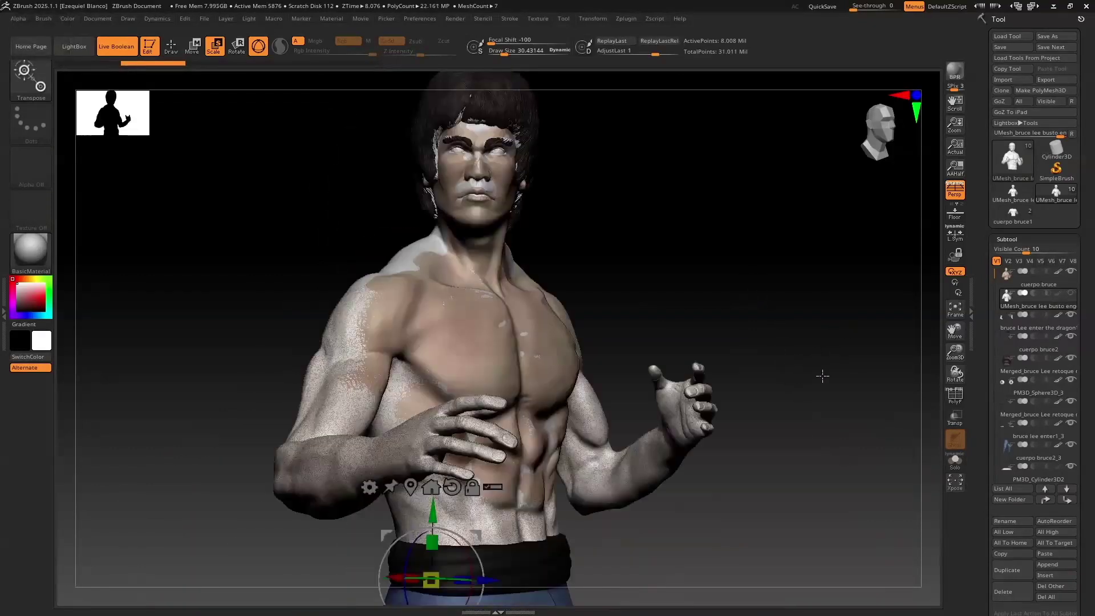
left_click(1072, 274)
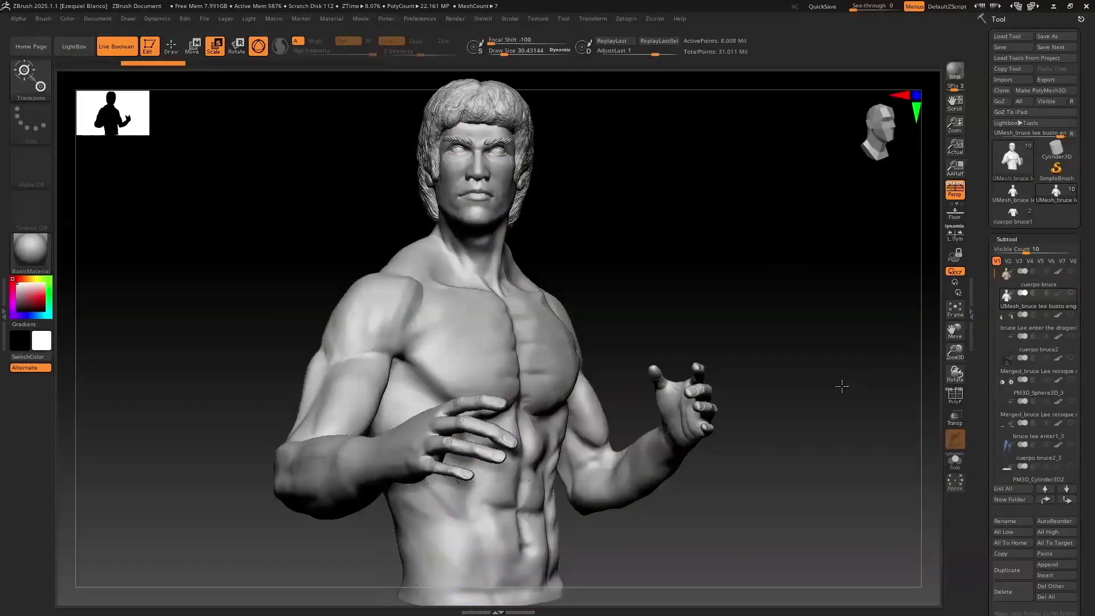
left_click(1015, 283)
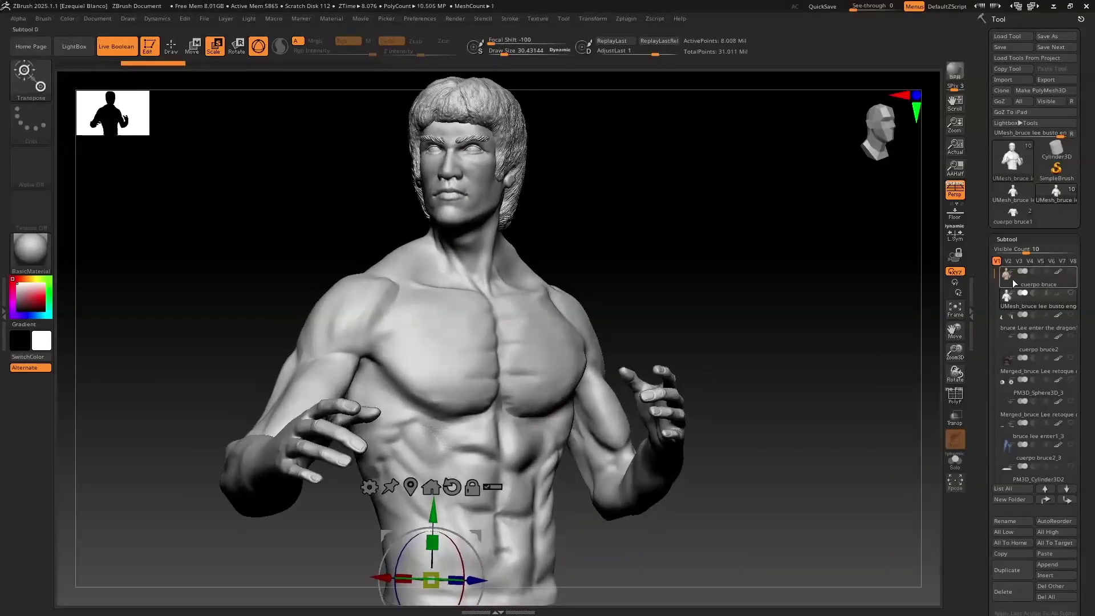
left_click(1001, 280)
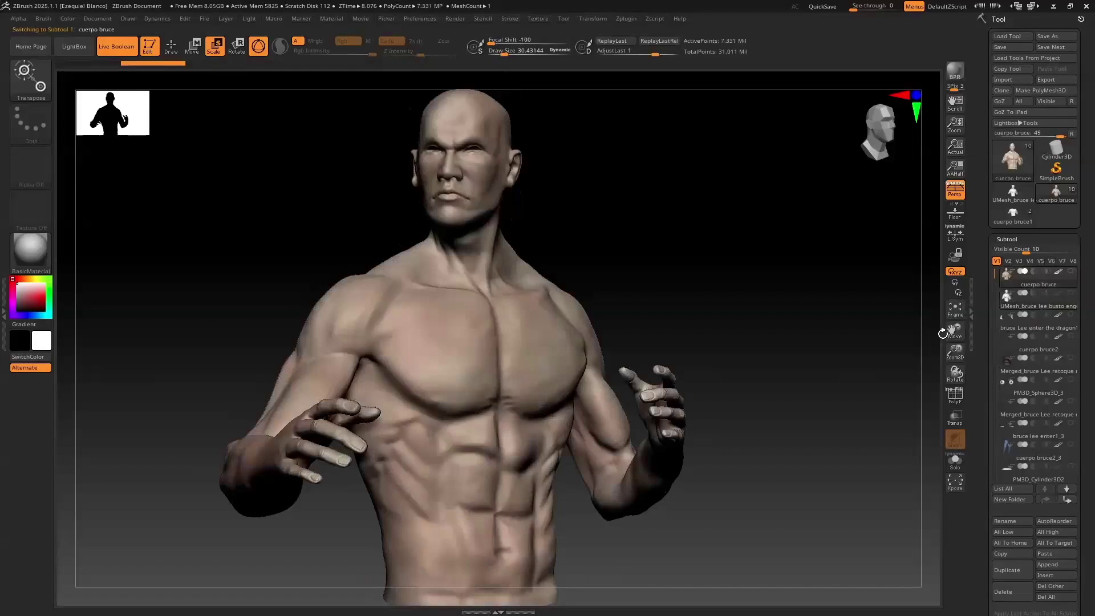
left_click(1003, 593)
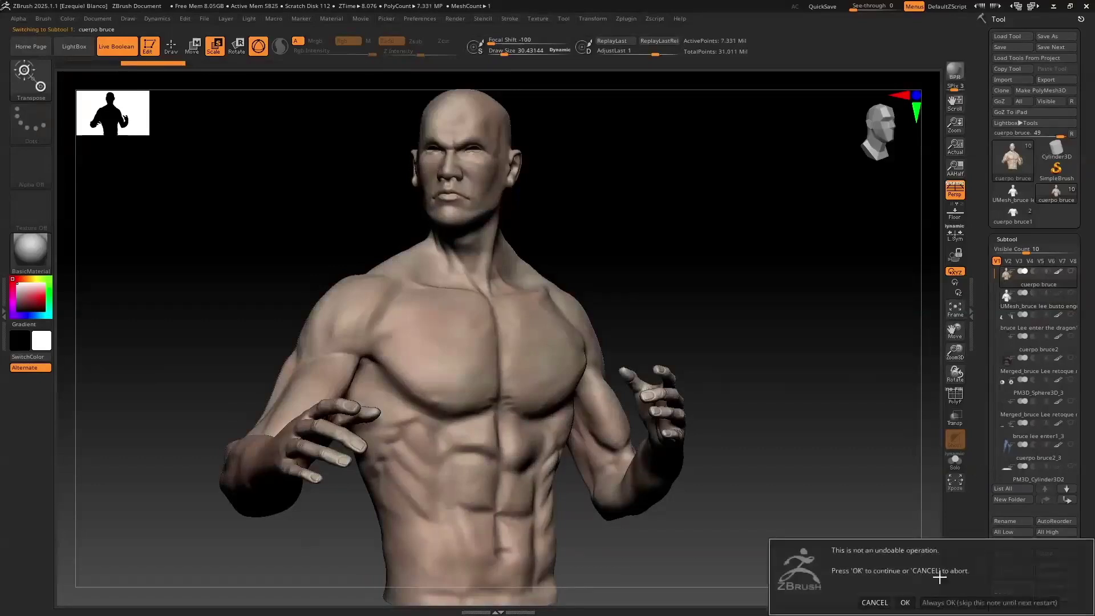
left_click(905, 602)
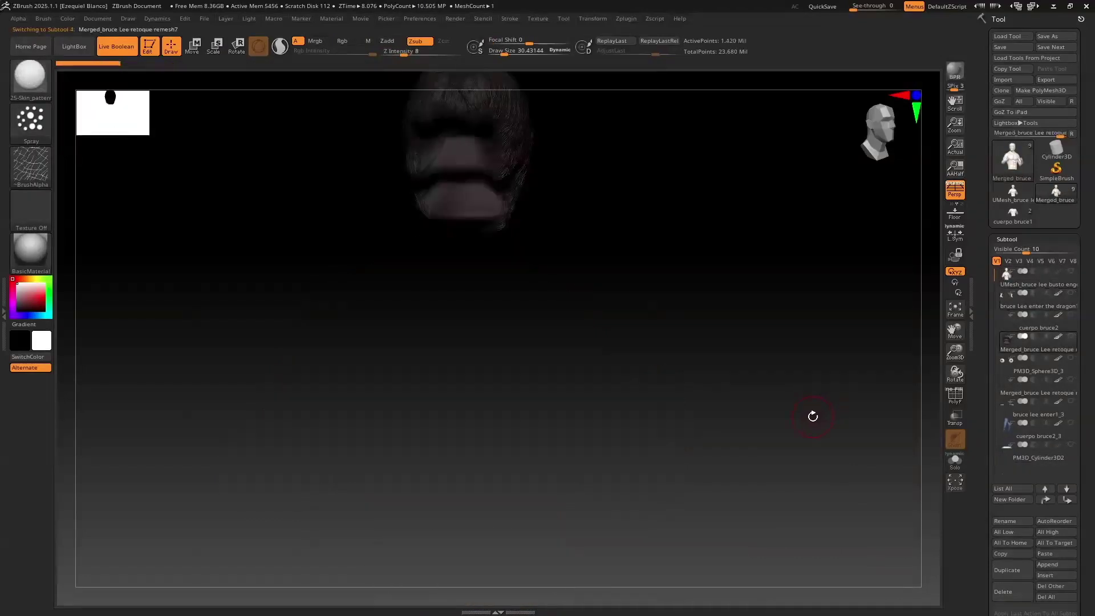
Delete the leftover head, eye sphere and eyebrow subtools: both Merged_bruce Lee retoque pieces and PM3D_Sphere3D_3
left_click(1007, 592)
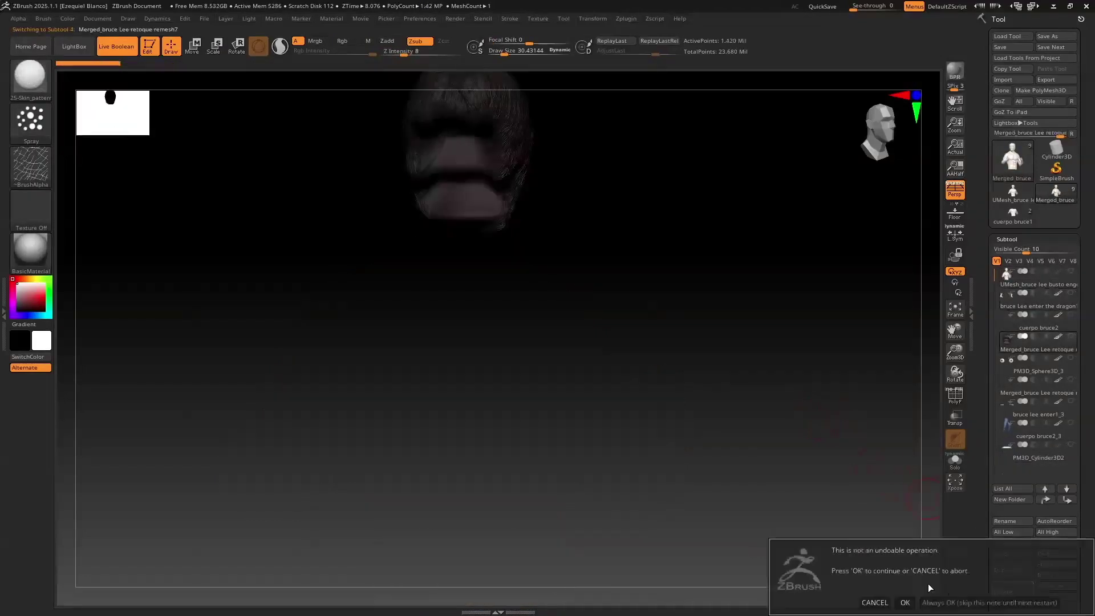
left_click(905, 602)
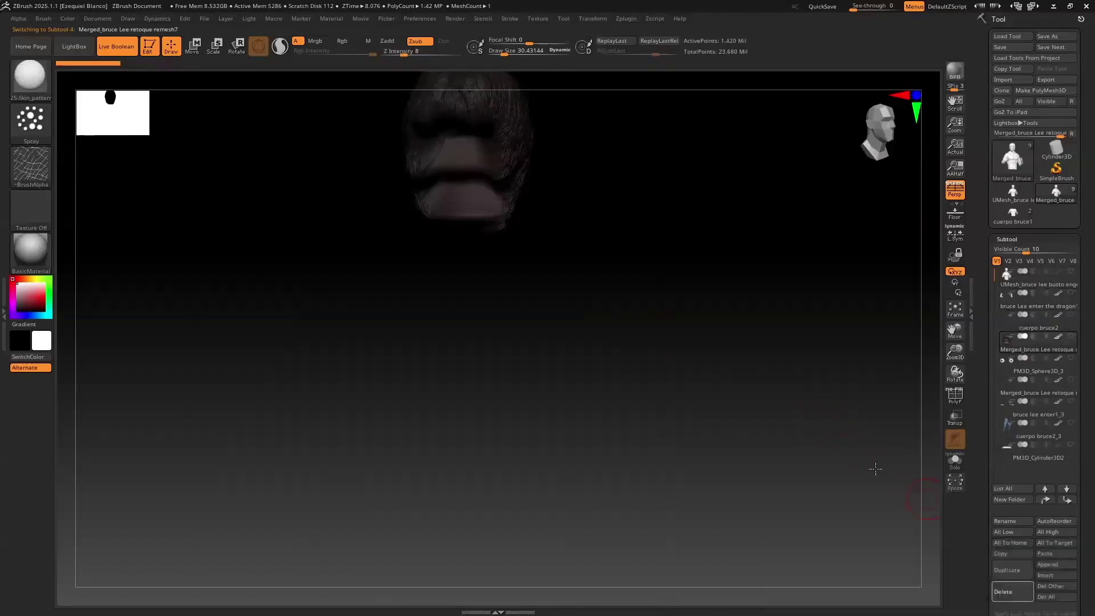
left_click(1007, 592)
left_click(905, 602)
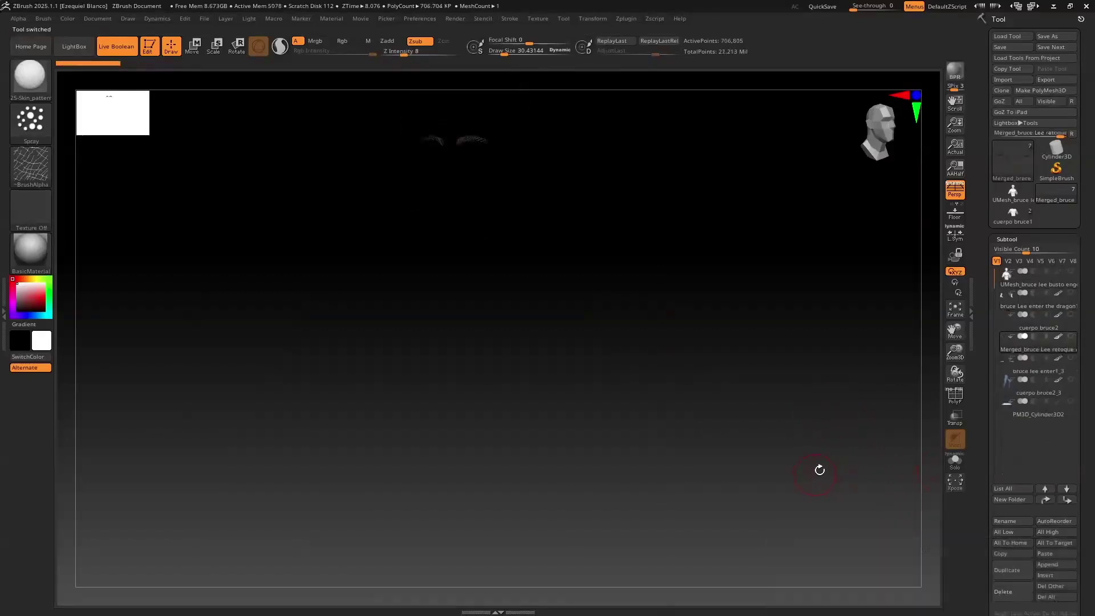
left_click(1007, 592)
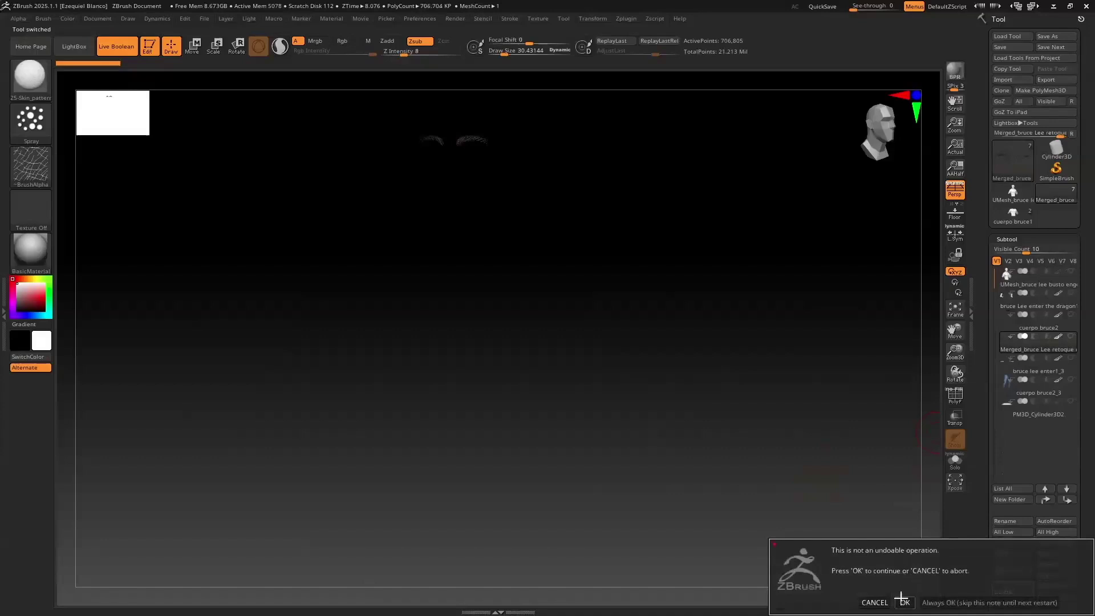
left_click(905, 600)
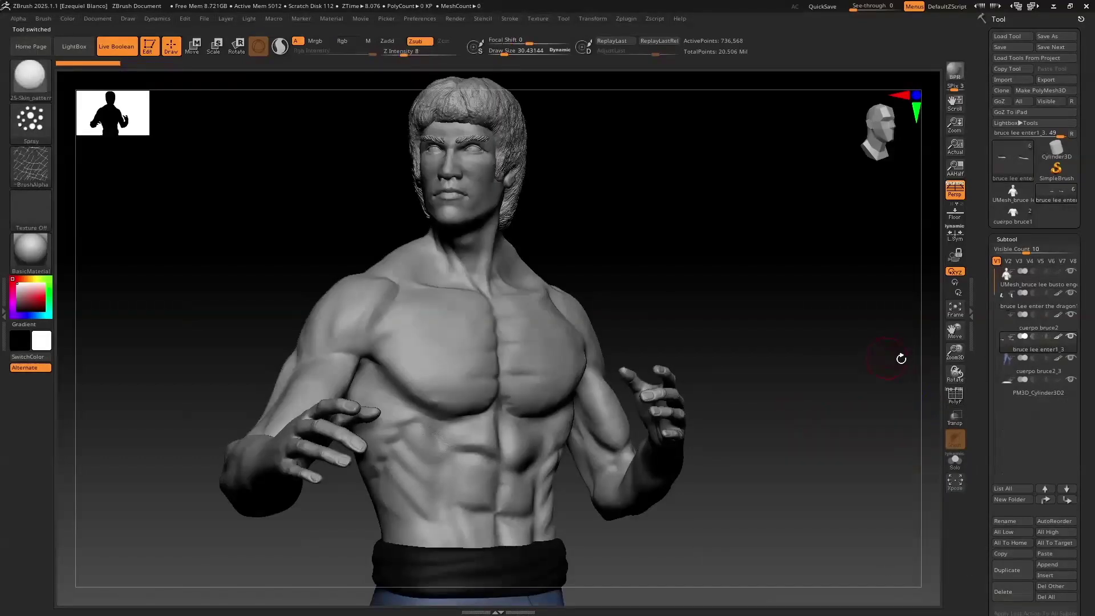
Hide the round base and the merged bust, keeping the belt, trousers, feet and shoes visible
key("alt")
left_click_drag(834, 362, 814, 210, "alt")
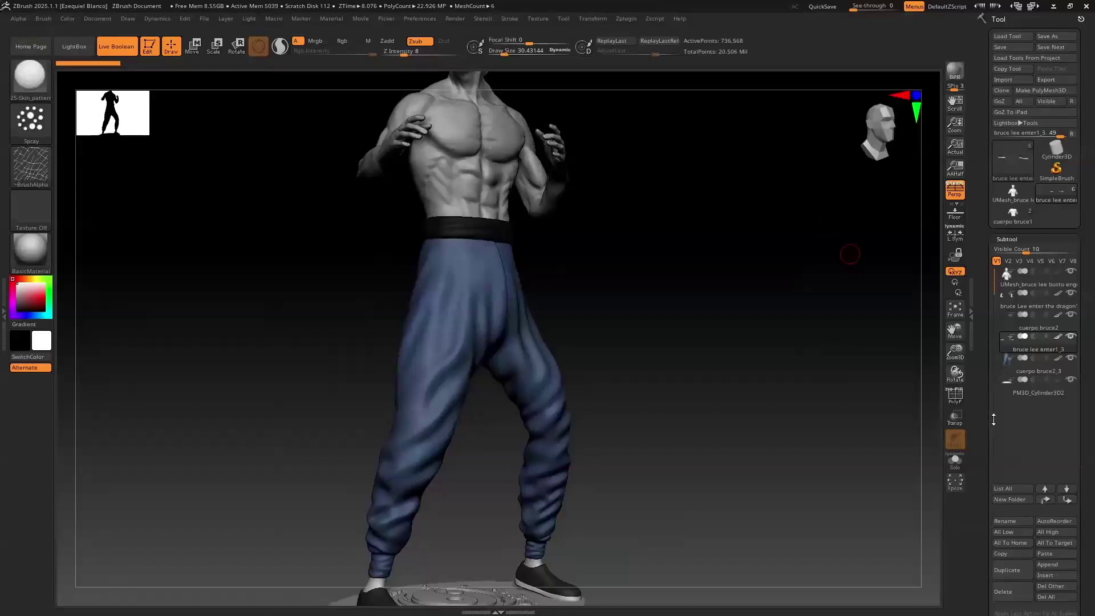
left_click(1071, 379)
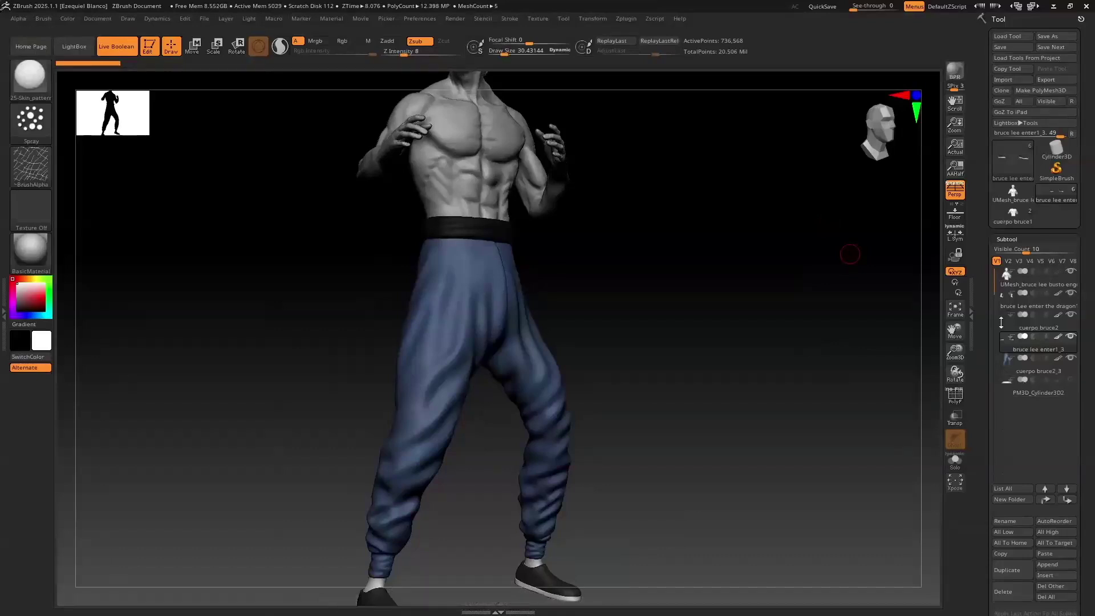
left_click(1072, 273)
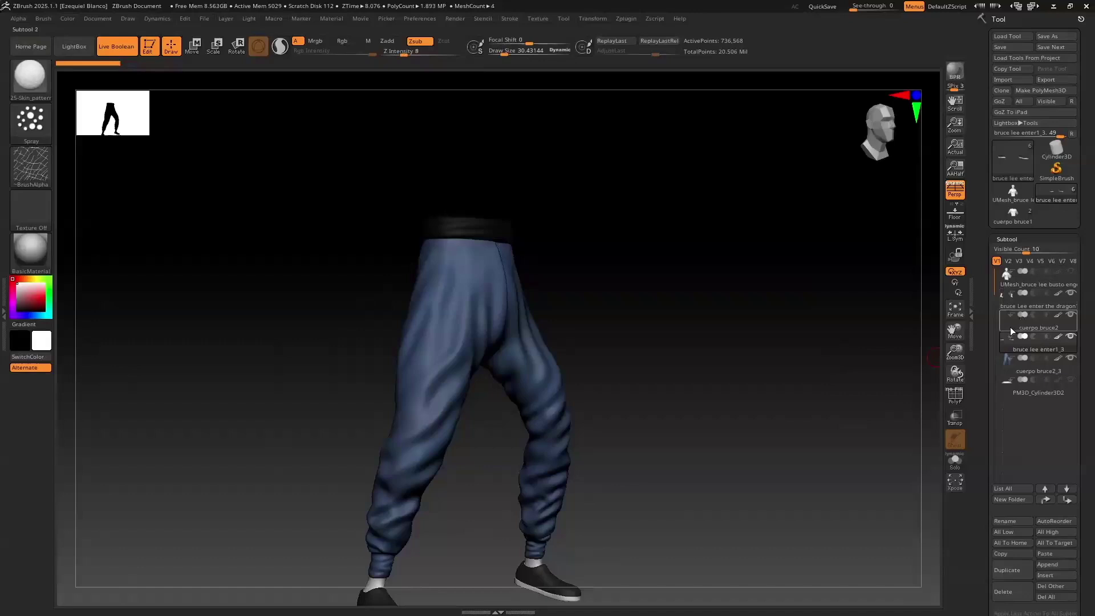
Reorder the subtools so belt cuerpo bruce2 and trousers cuerpo bruce2_3 sit directly below the merged bust, and select the belt
left_click(1004, 367)
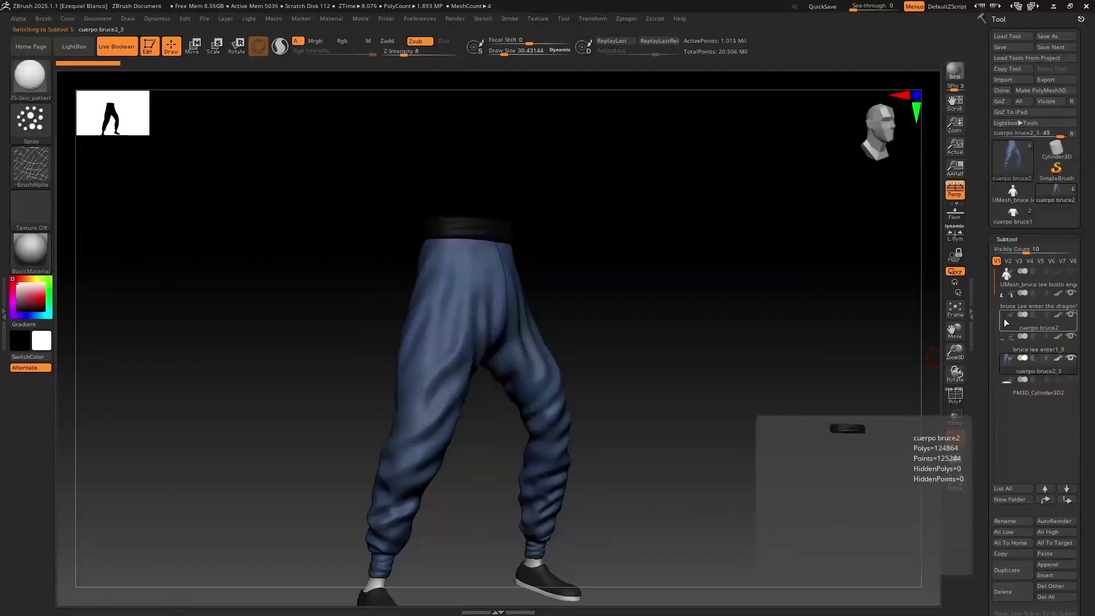
left_click_drag(1003, 318, 1003, 293)
mouse_move(992, 358)
left_mouse_down()
mouse_move(1004, 359)
mouse_move(1008, 314)
left_mouse_up()
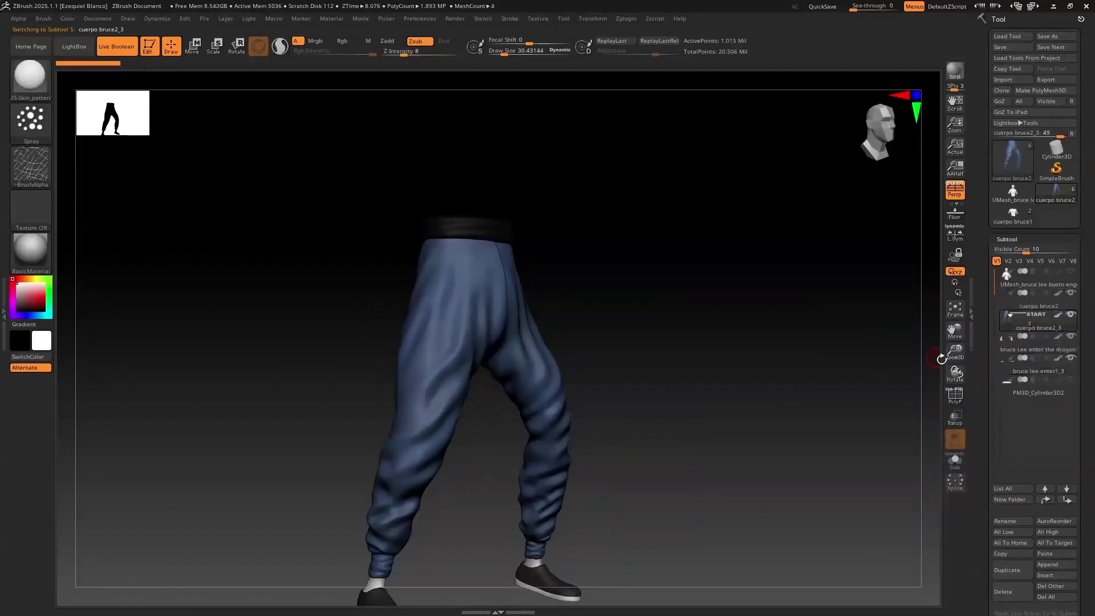
mouse_move(1010, 365)
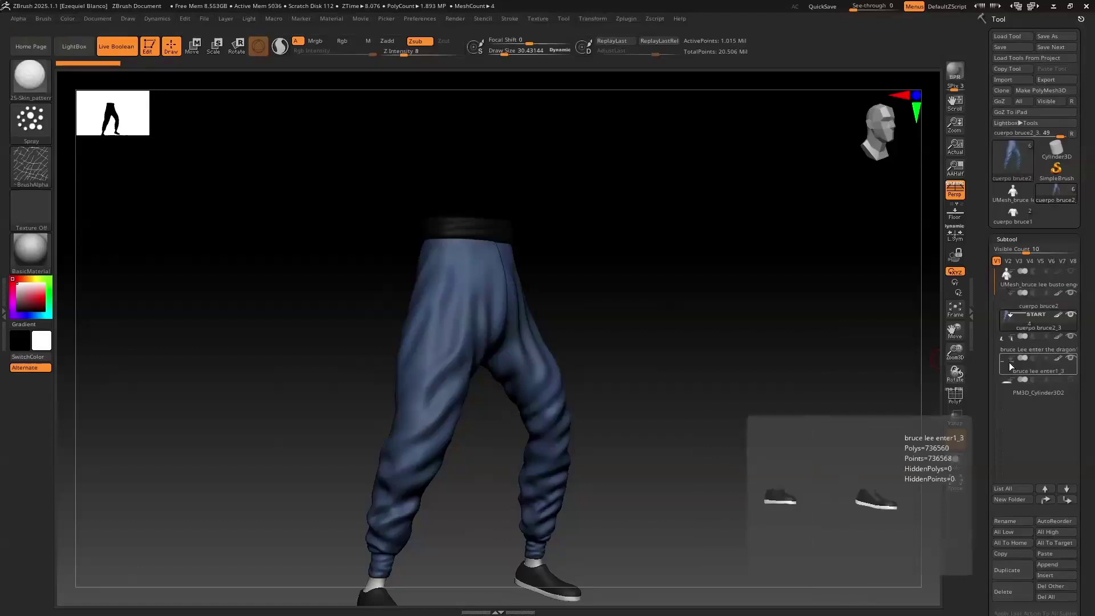
mouse_move(1007, 303)
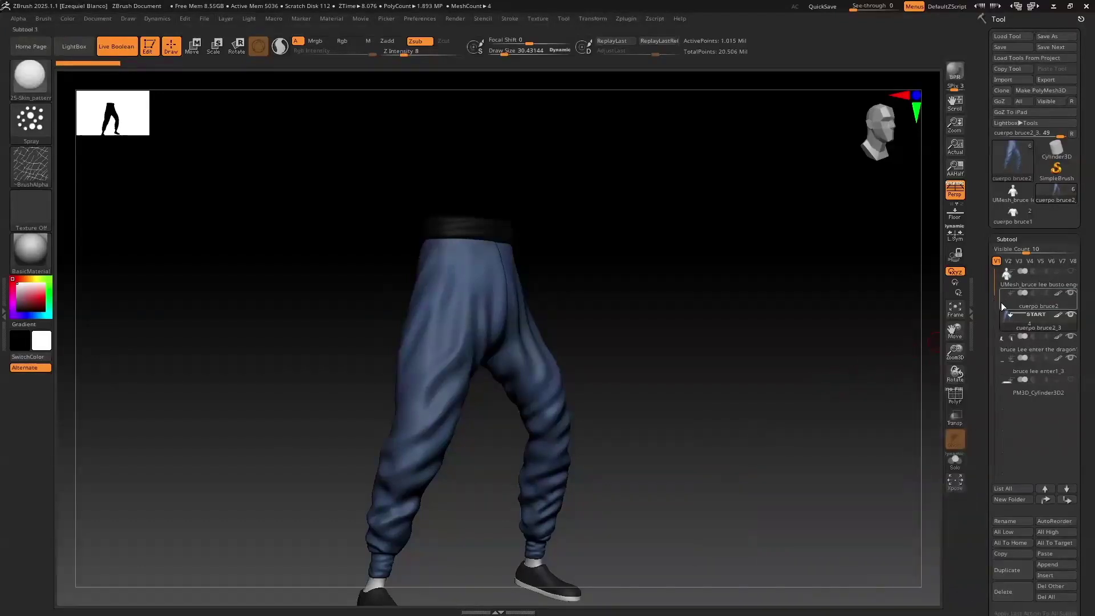
left_click(1002, 300)
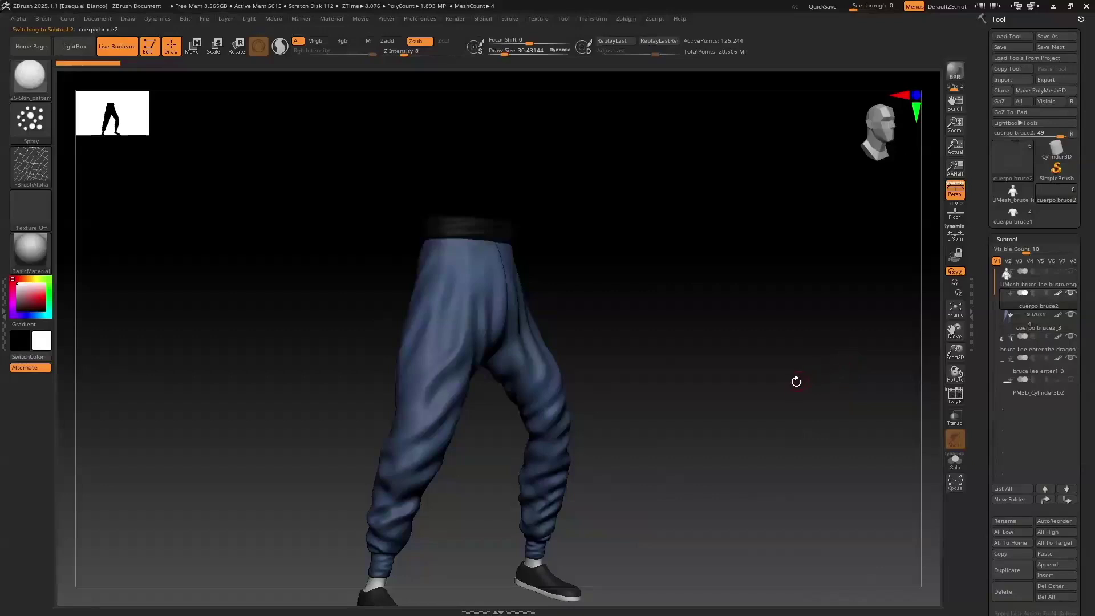
Shorten the subtool list to a visible count of 3 and make a Boolean mesh from the visible lower-body parts
left_click_drag(782, 381, 787, 306, "alt")
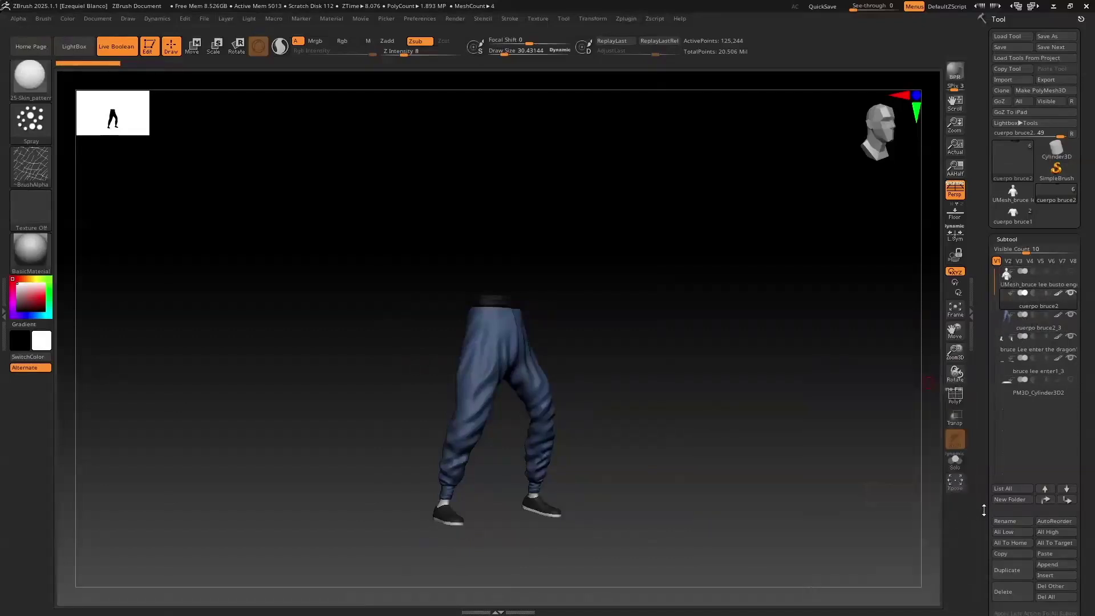
left_click_drag(984, 515, 996, 491)
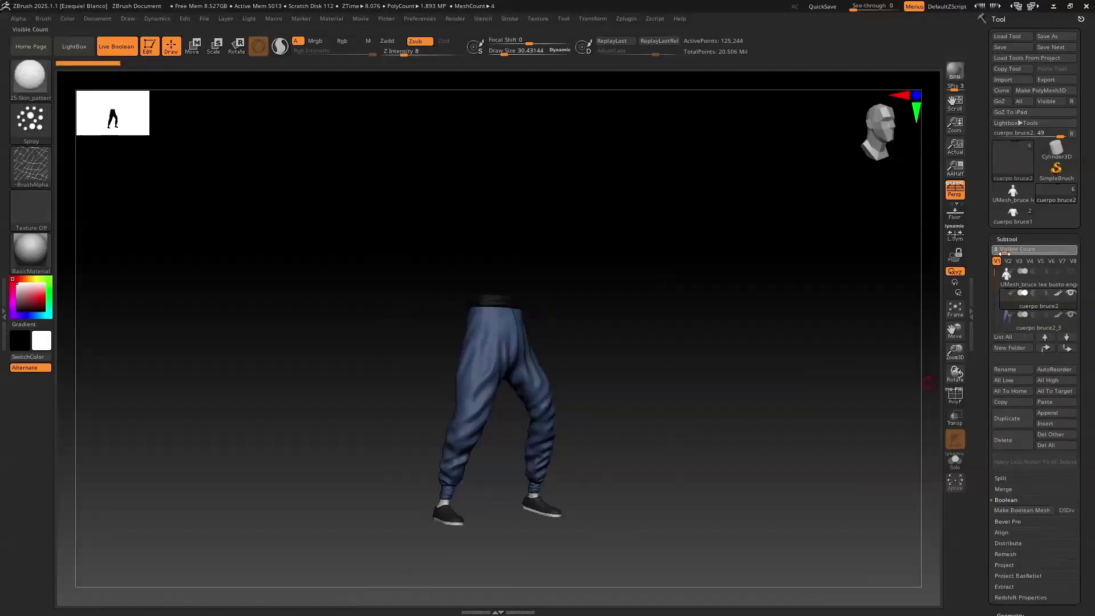
left_click(1010, 509)
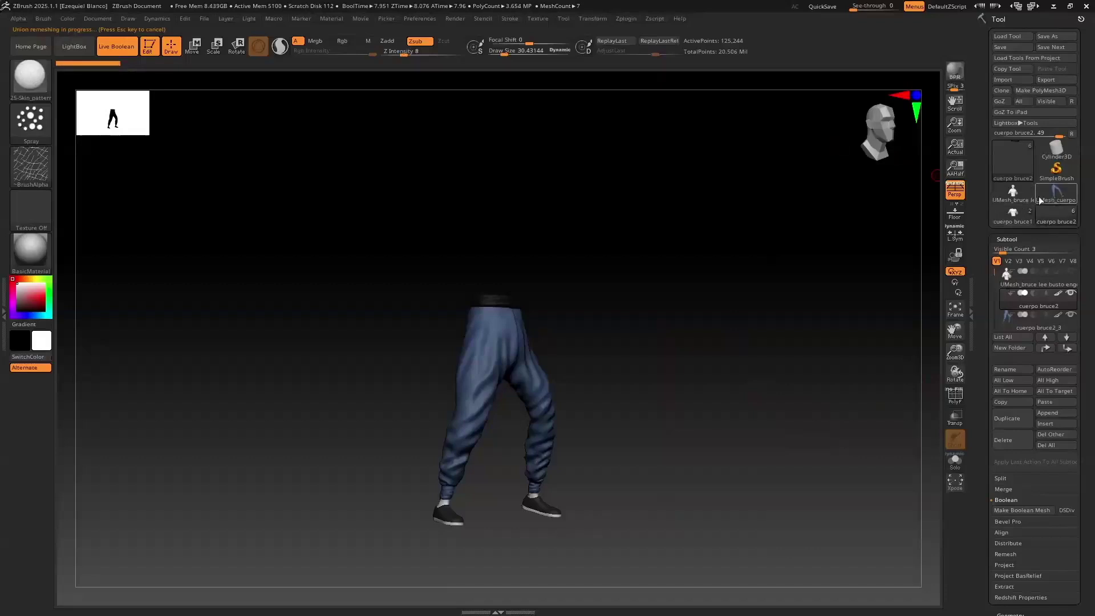
Open the merged lower-body mesh UMesh_cuerpo bruce2 and insert the merged bust into it as a subtool
left_click_drag(820, 329, 902, 359)
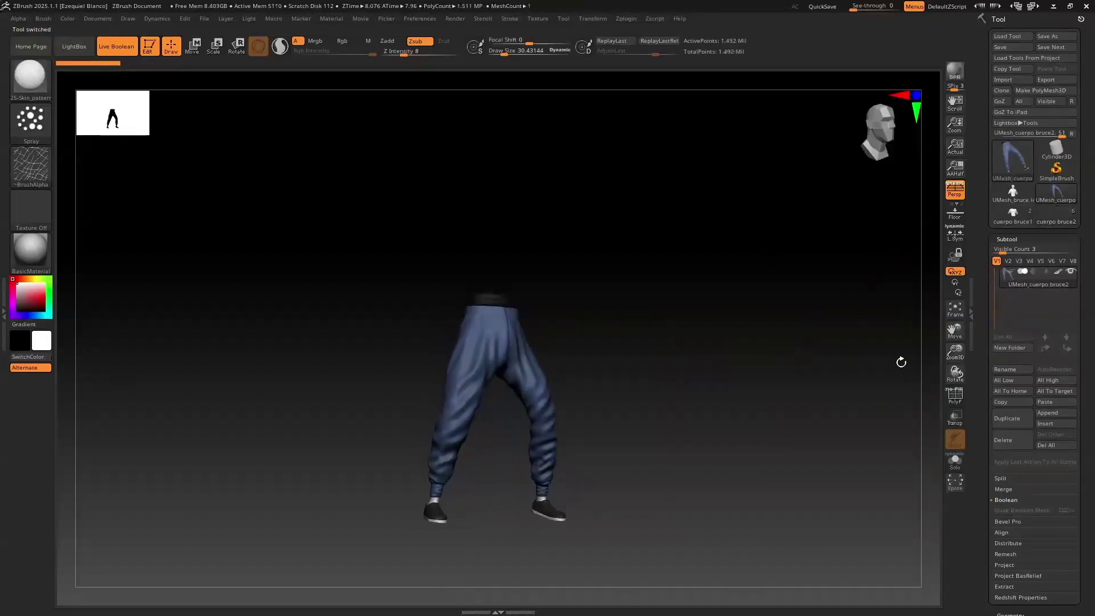
left_click(1038, 424)
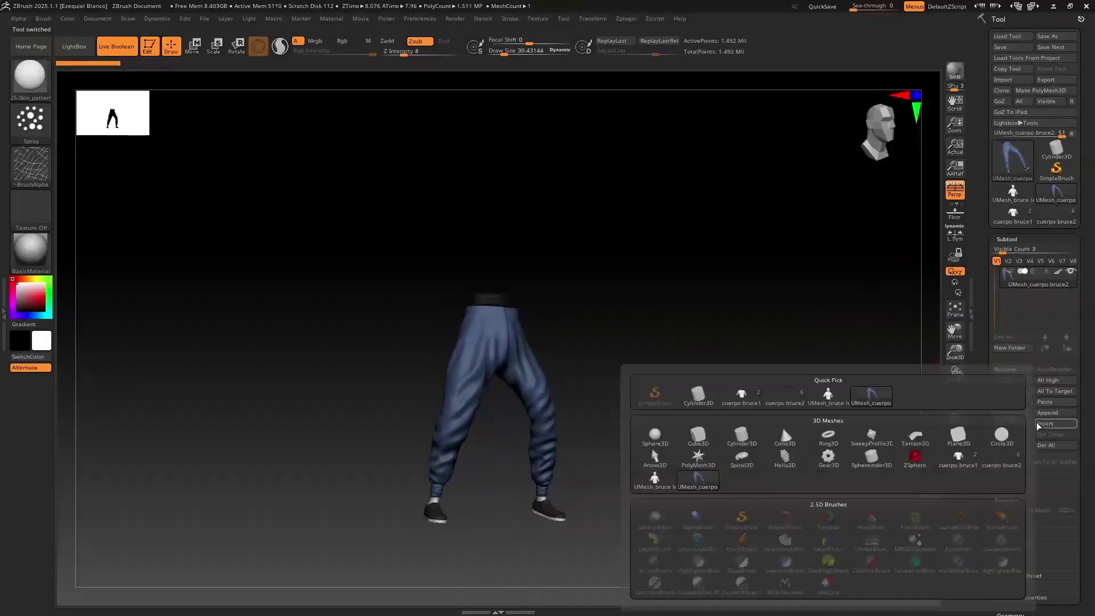
left_click(829, 395)
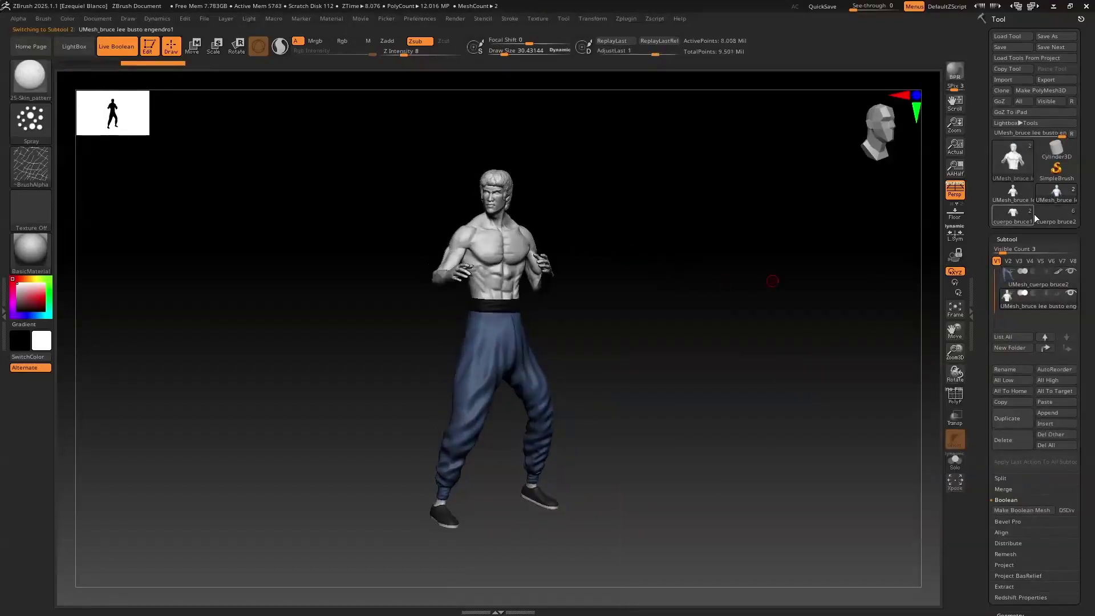
mouse_move(1010, 197)
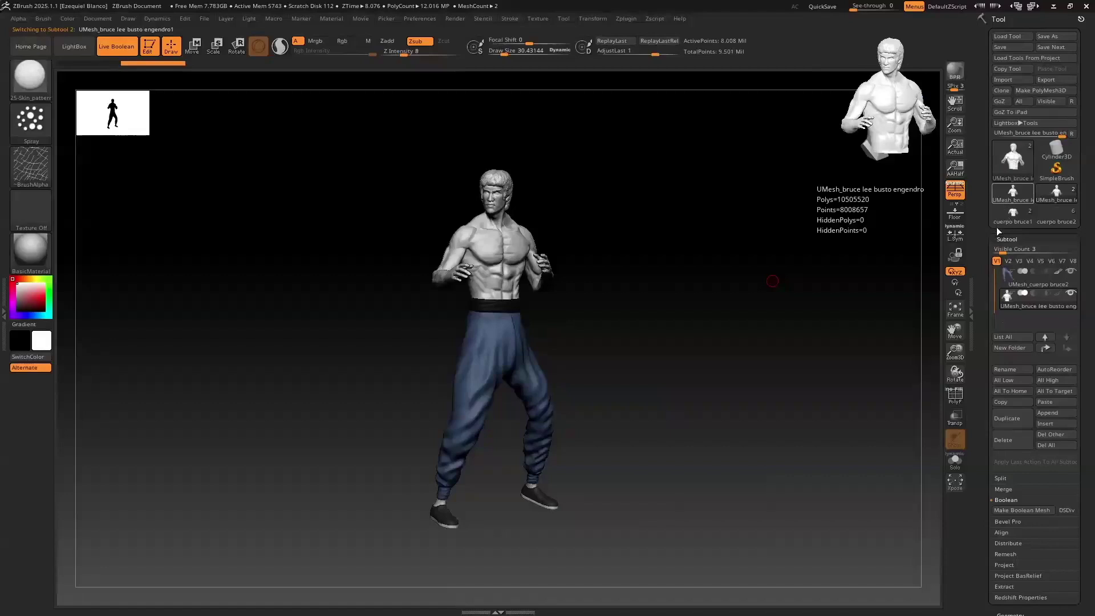
Switch to the original project tool, make base PM3D_Cylinder3D2 its active subtool, and set the subtool list's visible count to 4
left_click(1057, 192)
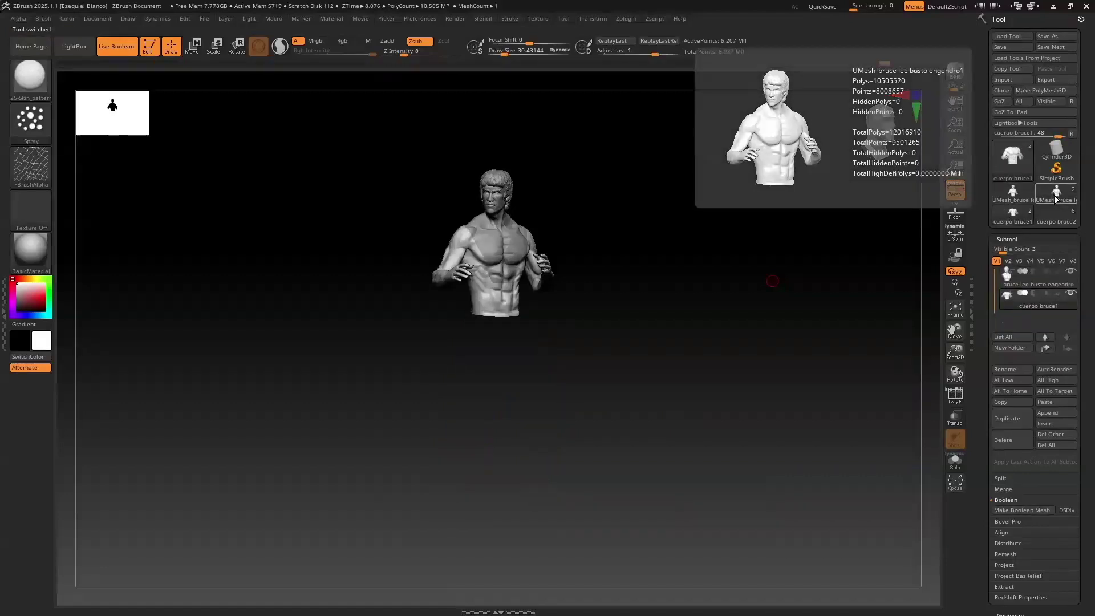
left_click(1054, 195)
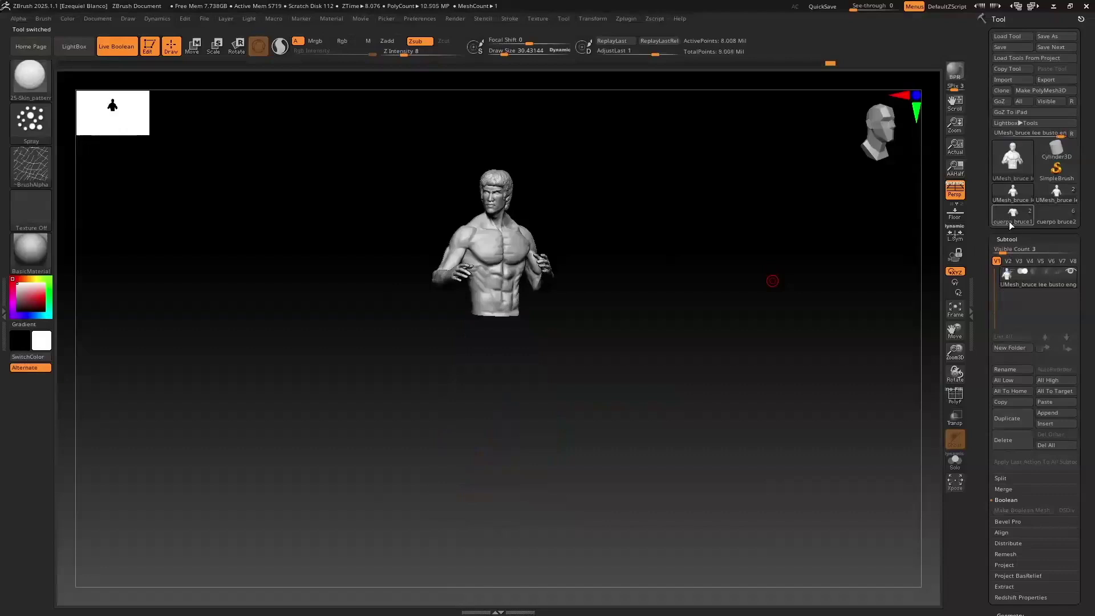
left_click(1053, 215)
left_click(1048, 223)
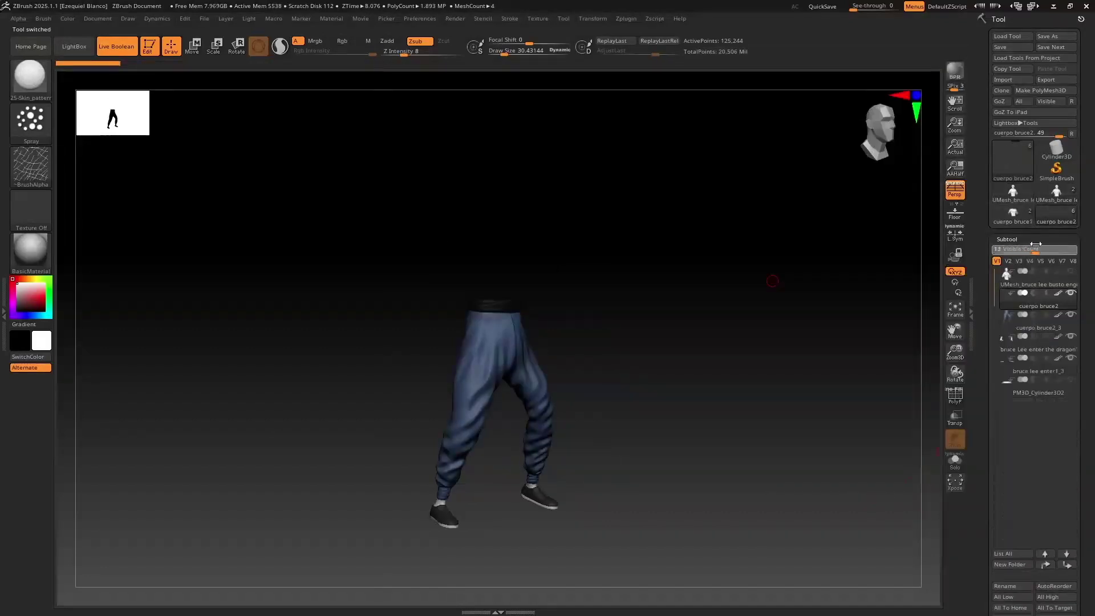
left_click(1004, 392)
left_click_drag(1043, 246, 1005, 250)
left_click(1008, 424)
Return to the tool with the merged legs and bust, and insert the PM3D_Cylinder base as a subtool
left_click(1052, 188)
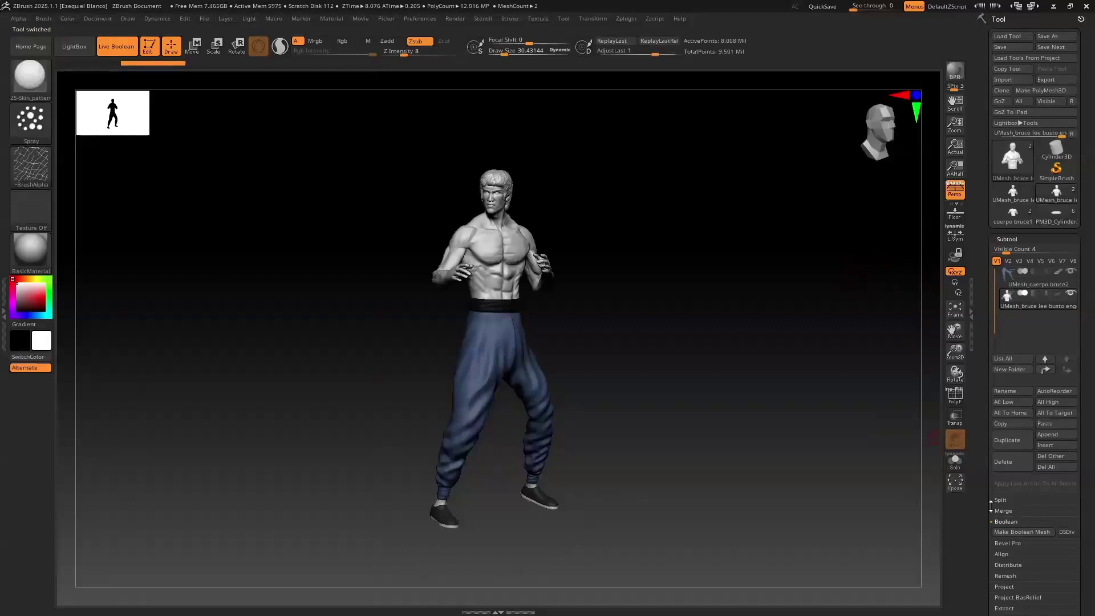
left_click(1047, 445)
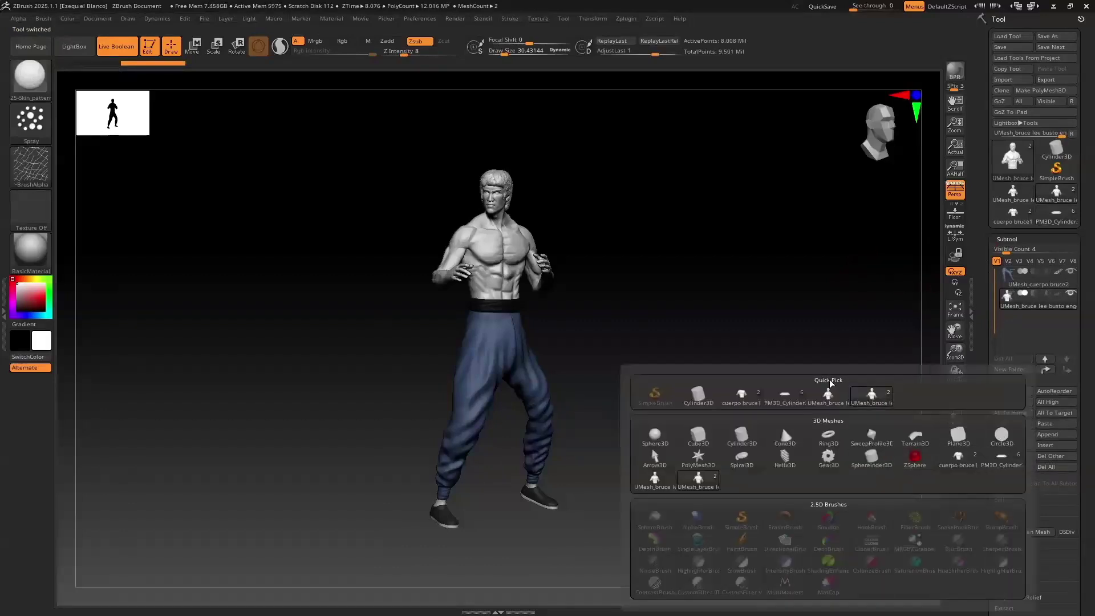
left_click(785, 398)
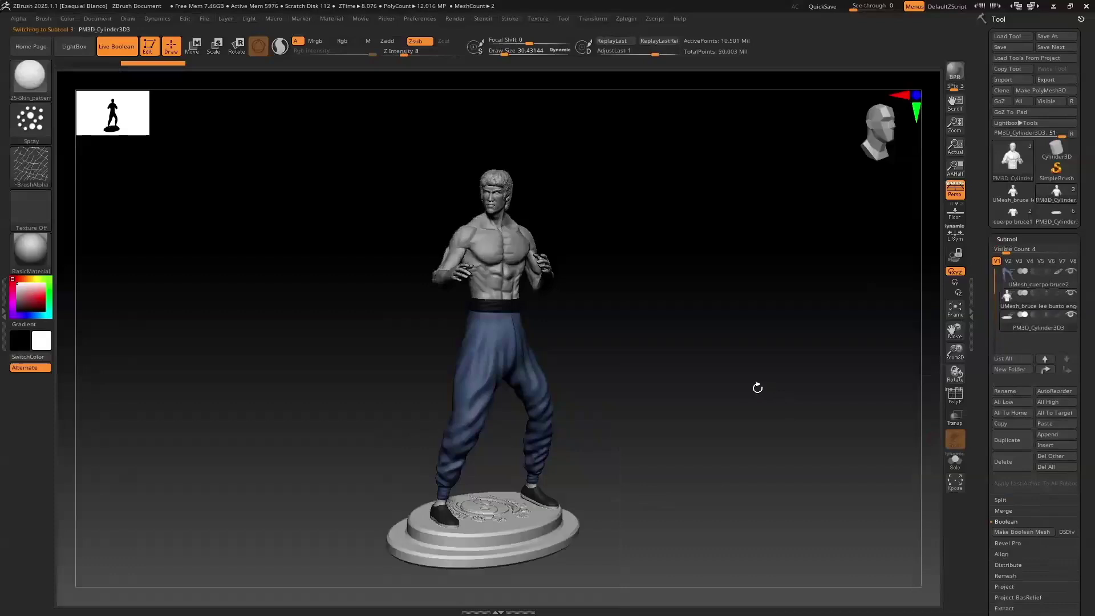
Inspect the assembled figure on its base, including the waist where the merged bust meets the belt
left_click_drag(752, 380, 804, 335)
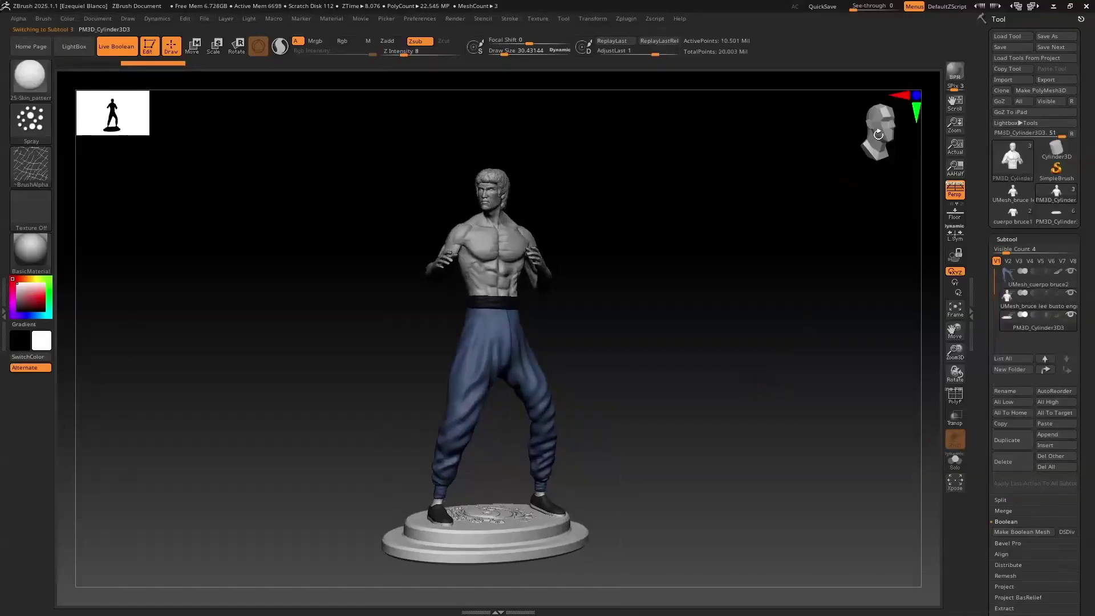
left_click_drag(878, 135, 874, 142)
left_click_drag(768, 382, 785, 441, "alt")
left_click_drag(787, 364, 945, 398, "alt")
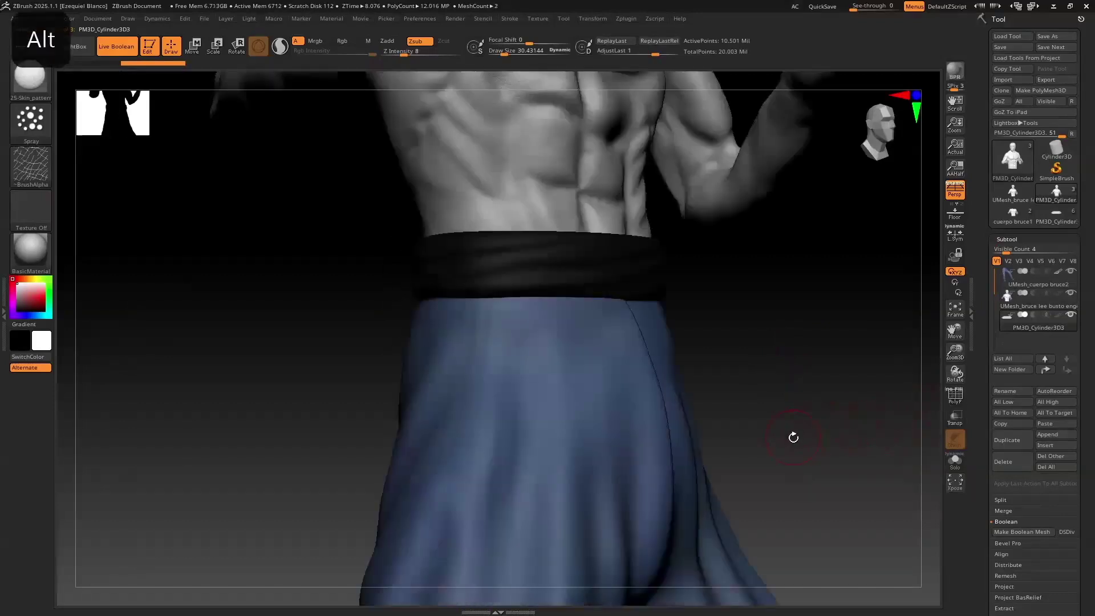
left_click_drag(796, 415, 774, 374, "alt")
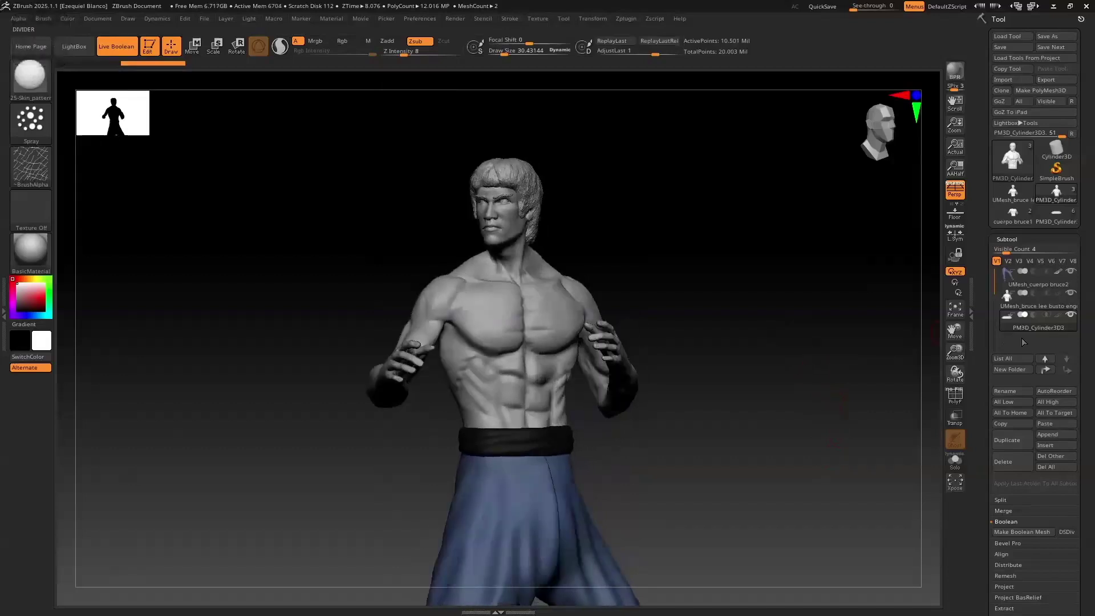
Turn off the polypaint display for all subtools of the assembled figure
left_click(1058, 275, "shift")
mouse_move(955, 355)
left_mouse_down()
mouse_move(946, 212)
mouse_move(952, 296)
mouse_move(931, 390)
left_mouse_up()
left_click_drag(753, 363, 794, 362)
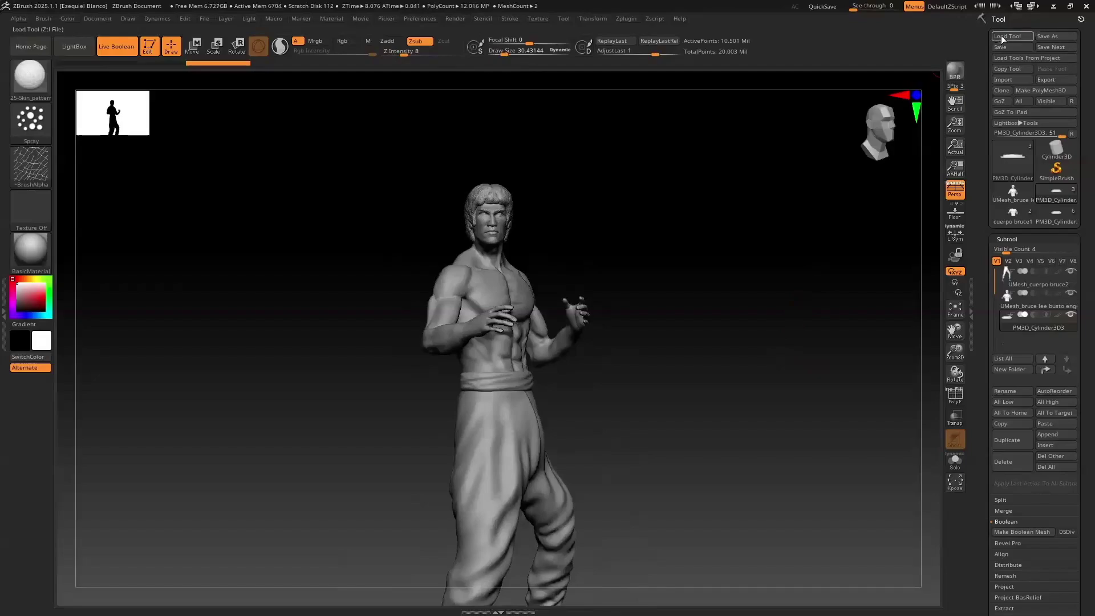
Load the tool file "bruce Lee enter the dragon 3 version" from the bruce lee folder
left_click(1002, 36)
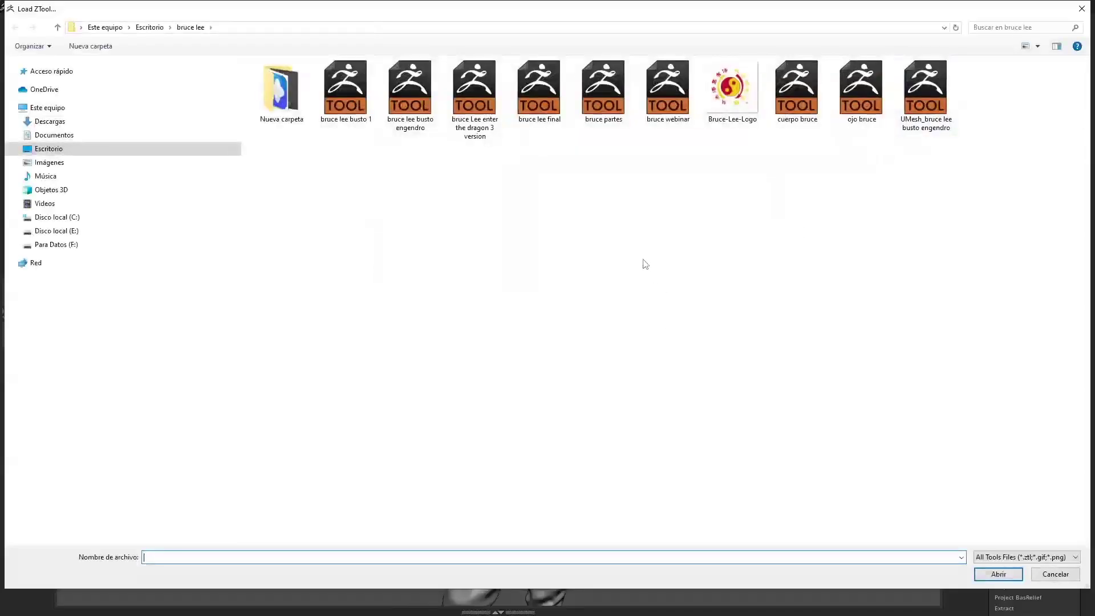
left_click(473, 95)
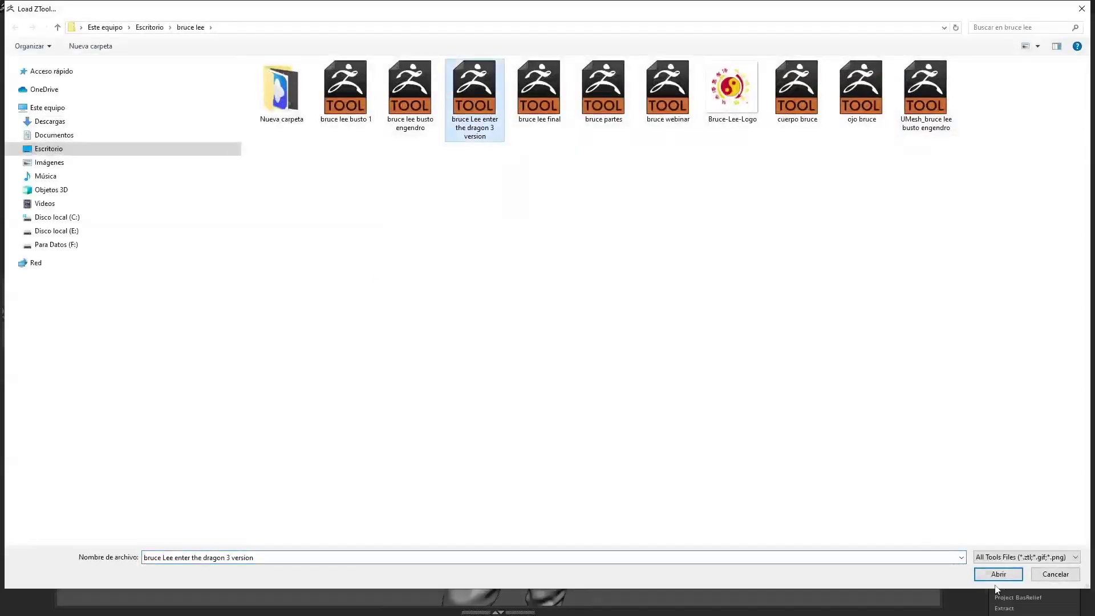
left_click(998, 574)
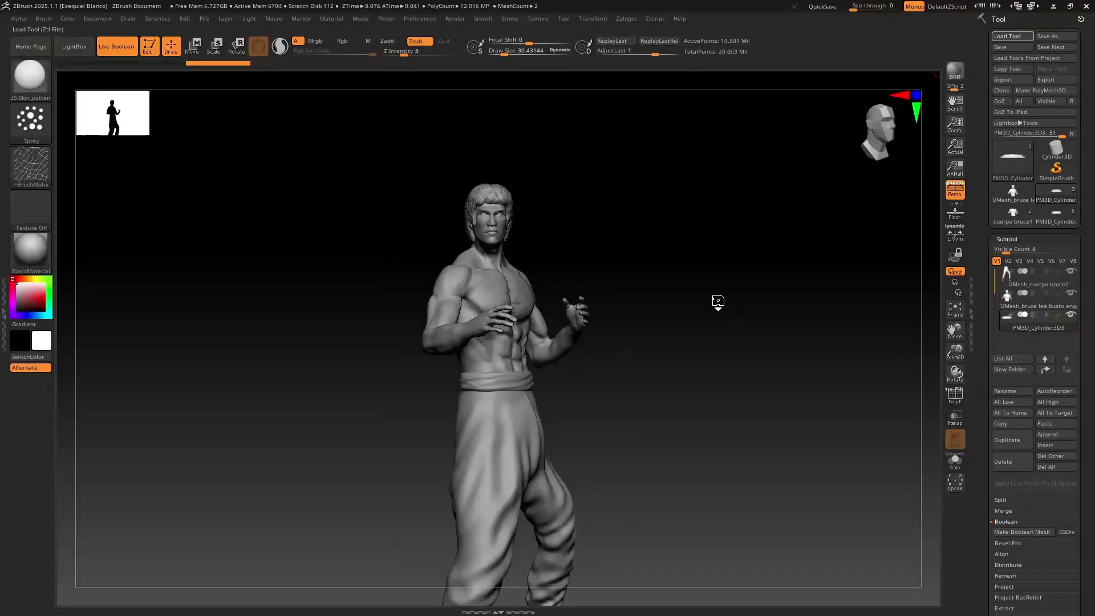
mouse_move(722, 297)
left_mouse_down()
mouse_move(694, 299)
mouse_move(741, 345)
mouse_move(728, 299)
left_mouse_up()
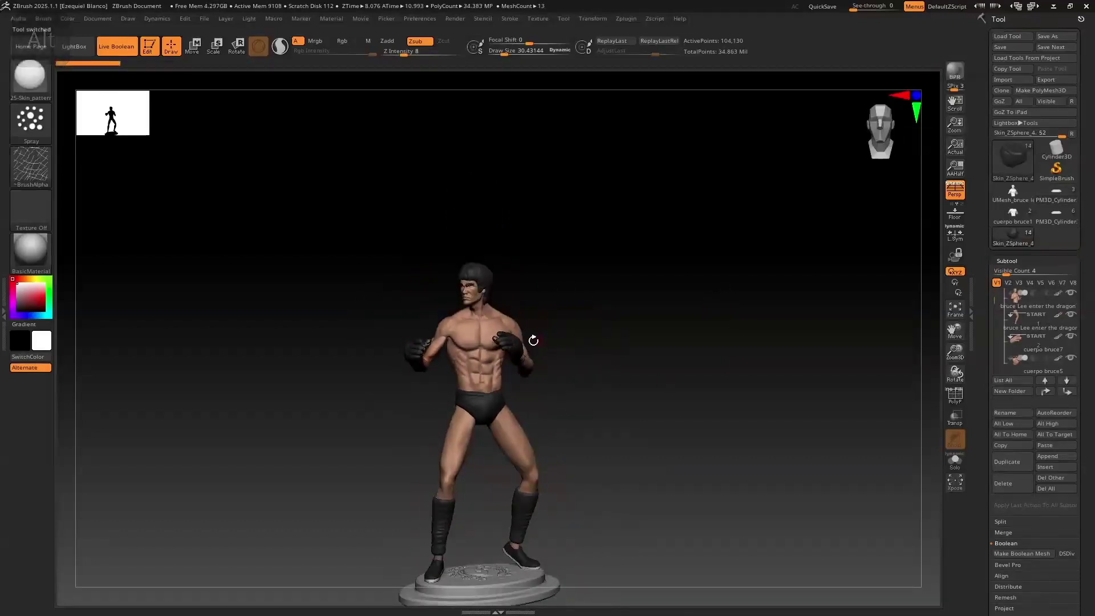
Make the hand cuerpo bruce7 the active subtool, hide all other subtools, and frame the hand for inspection
left_click(1015, 346)
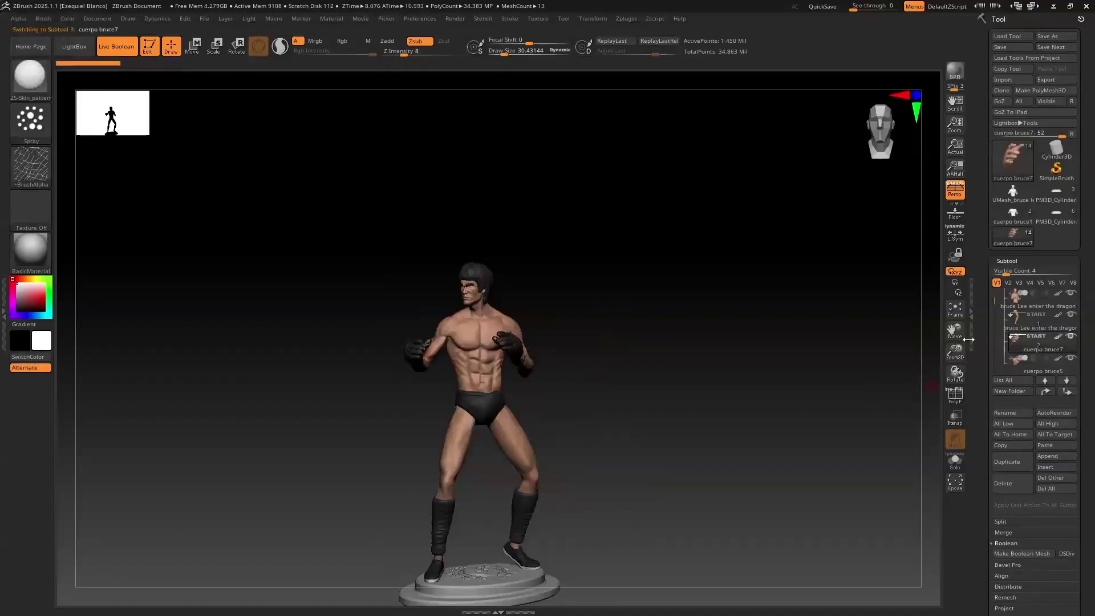
mouse_move(1073, 343)
left_click(1070, 341, "shift")
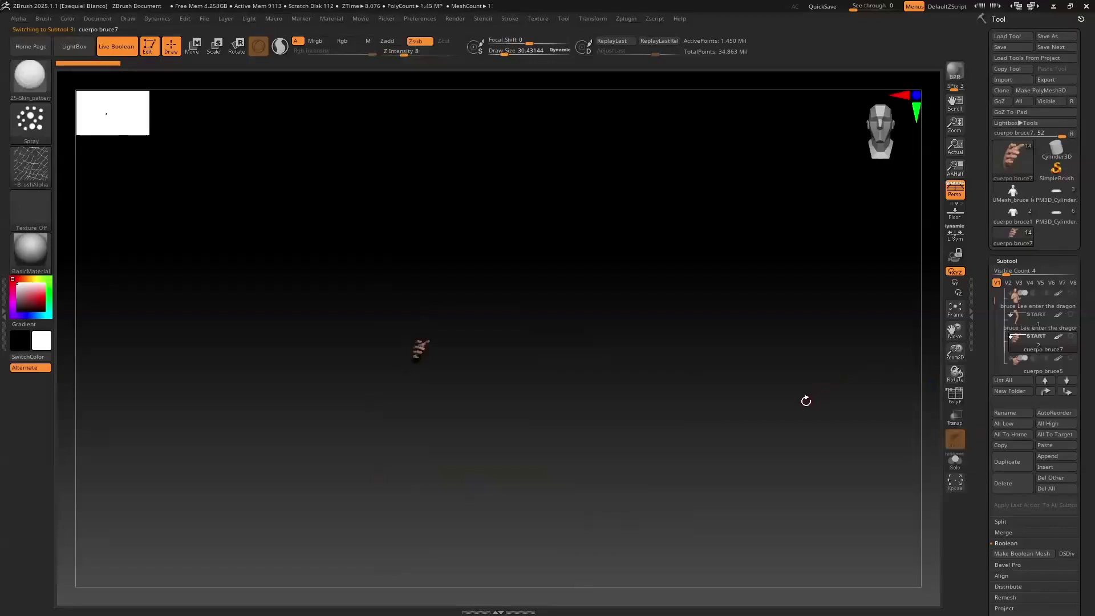
key("f")
mouse_move(716, 428)
left_mouse_down()
mouse_move(755, 428)
mouse_move(709, 418)
left_mouse_up()
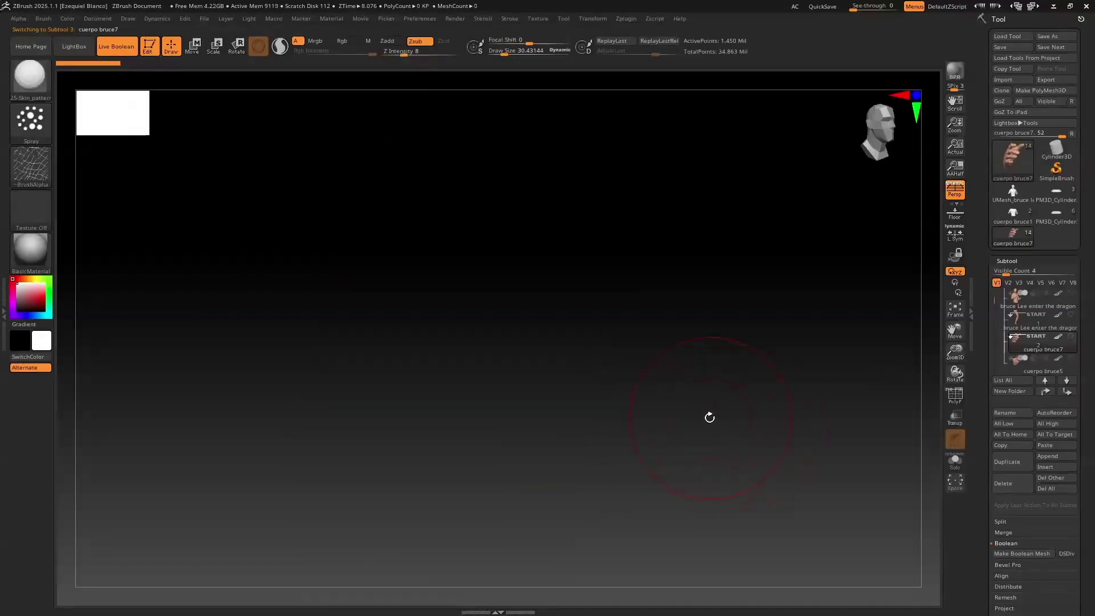
key("f")
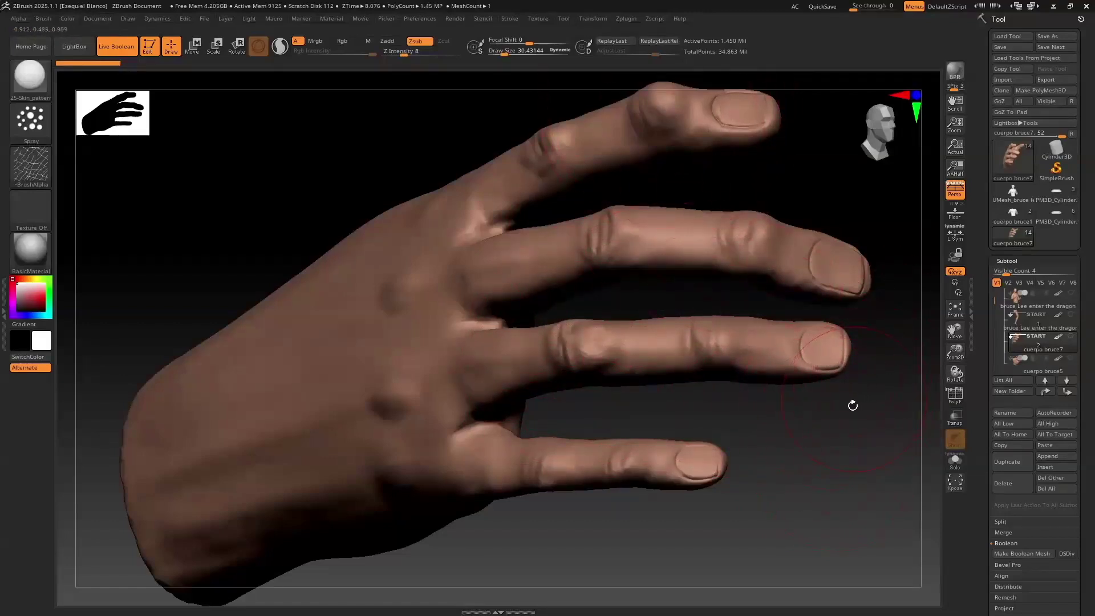
Switch to the merged bust tool UMesh_bruce lee busto engendro and examine its hands and torso
mouse_move(1015, 216)
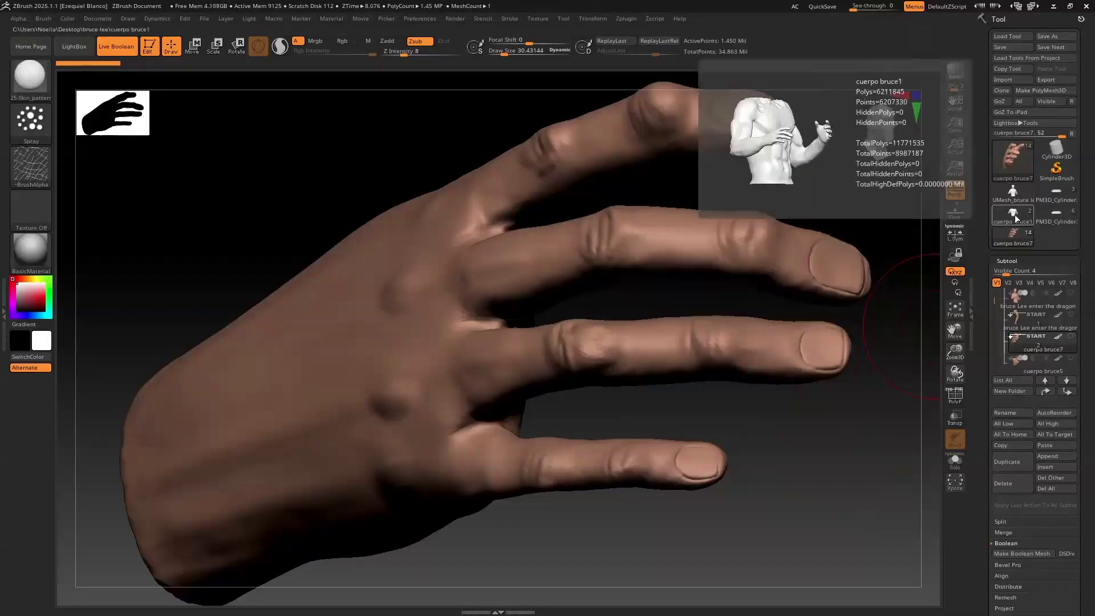
mouse_move(1010, 193)
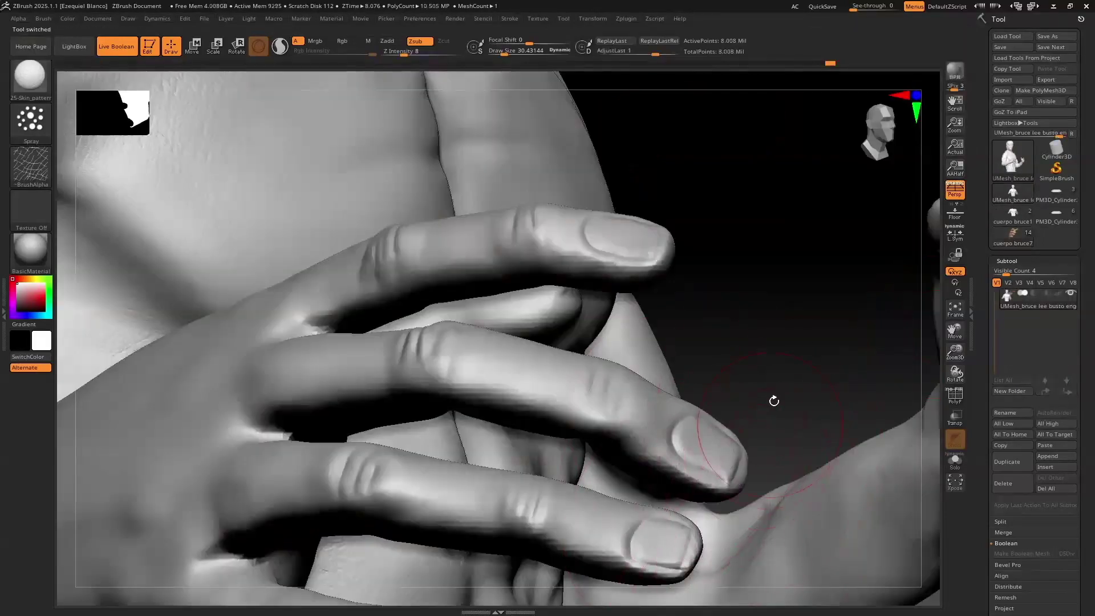
left_click_drag(956, 352, 956, 280)
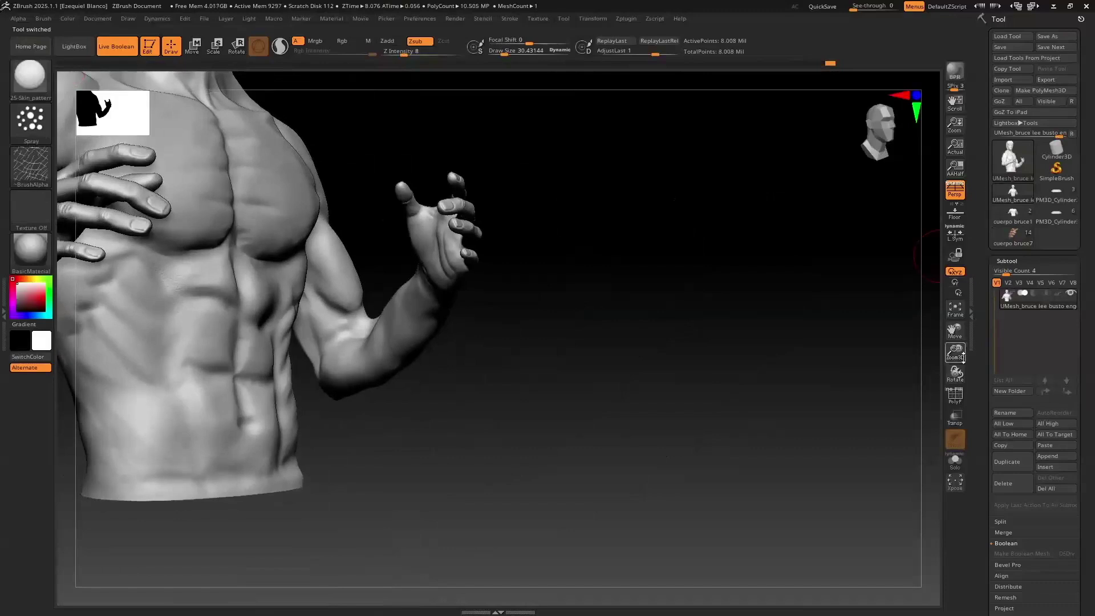
left_click_drag(971, 361, 1048, 417)
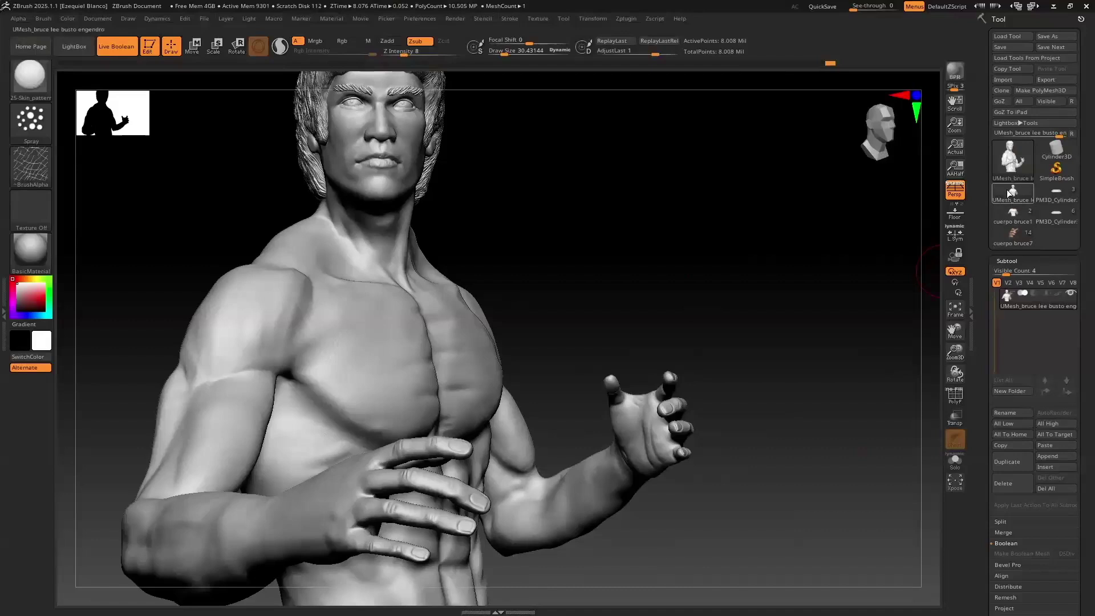
Compare the gloved figure in tool cuerpo bruce7 with the merged bust, ending on the merged bust tool
left_click(1008, 191)
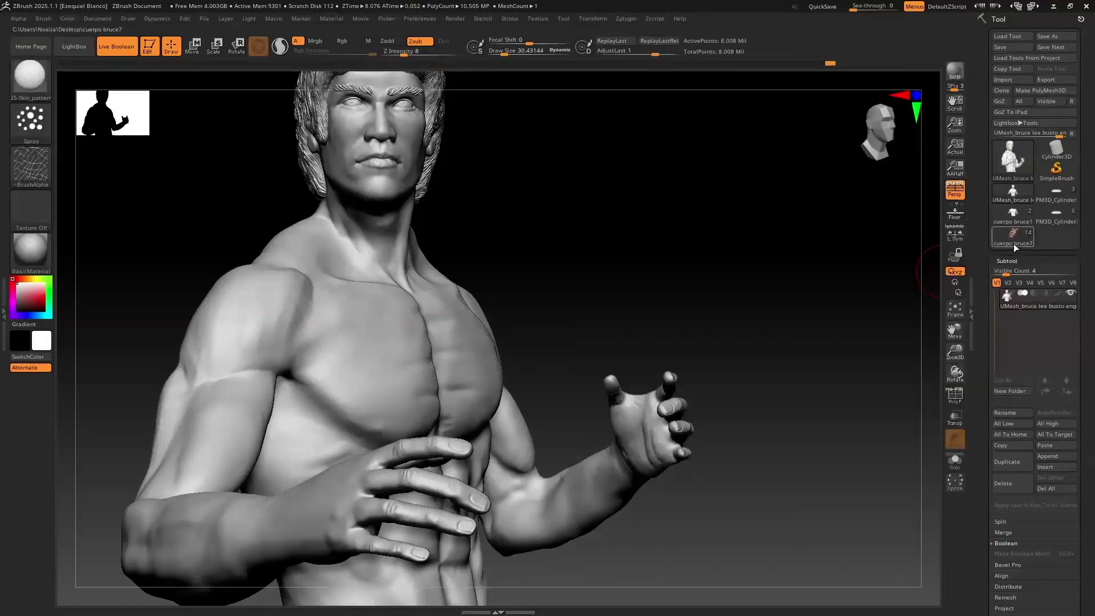
left_click(1014, 241)
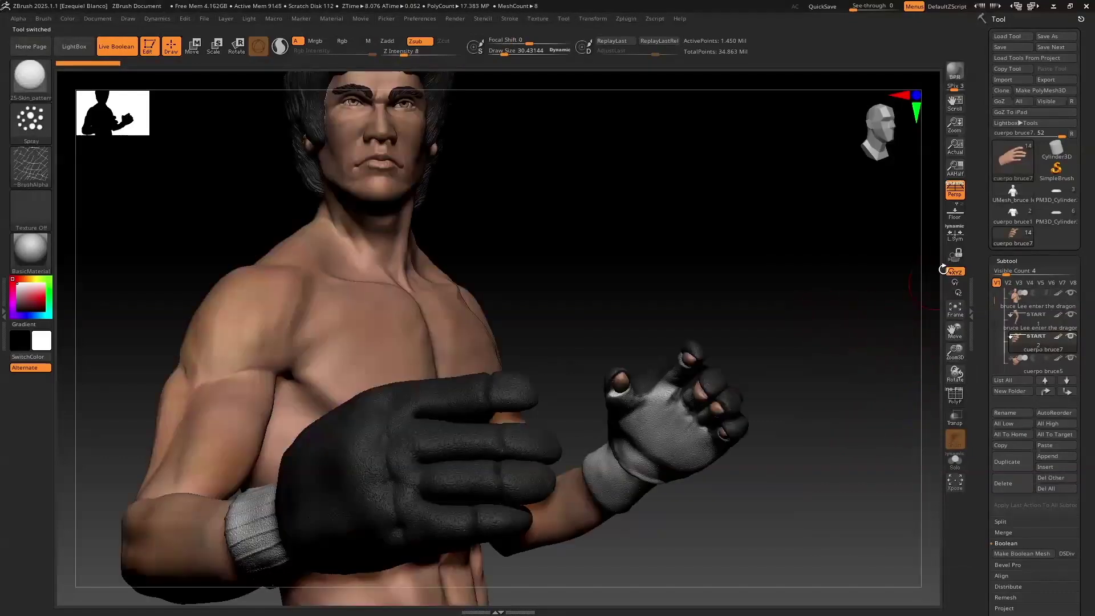
left_click_drag(860, 342, 852, 346)
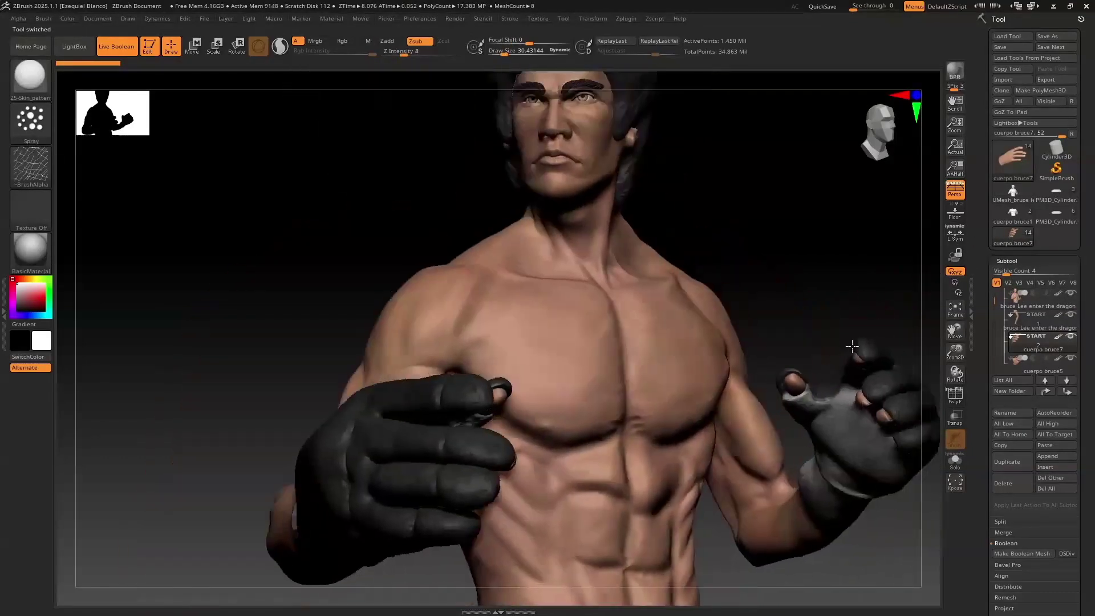
left_click(1007, 201)
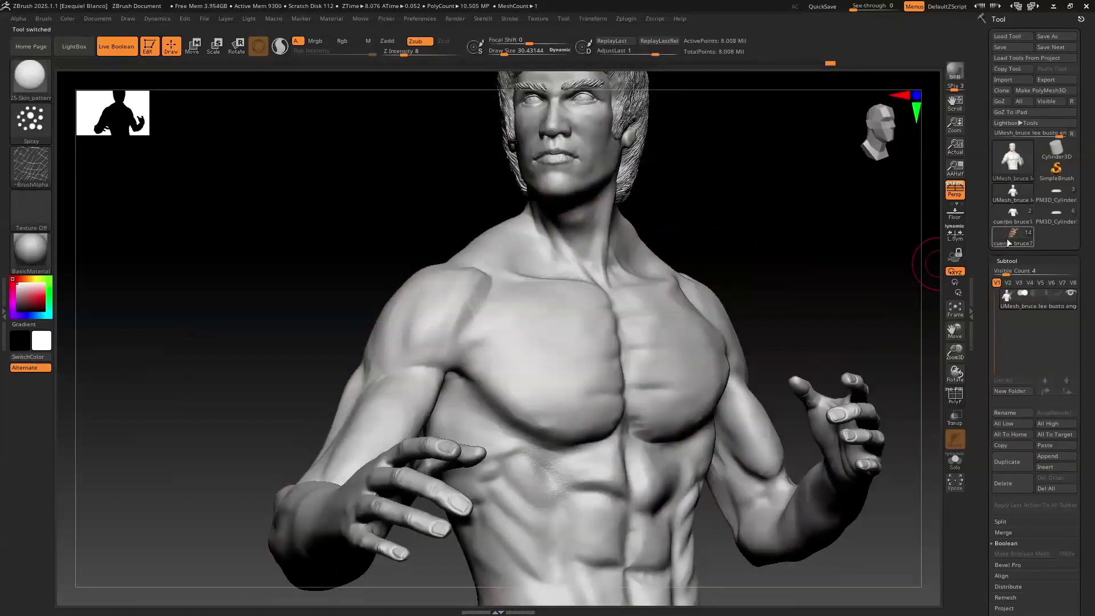
Return to the assembled PM3D_Cylinder3D3 tool with legs, bust and base, and inspect the whole figure
left_click(1048, 191)
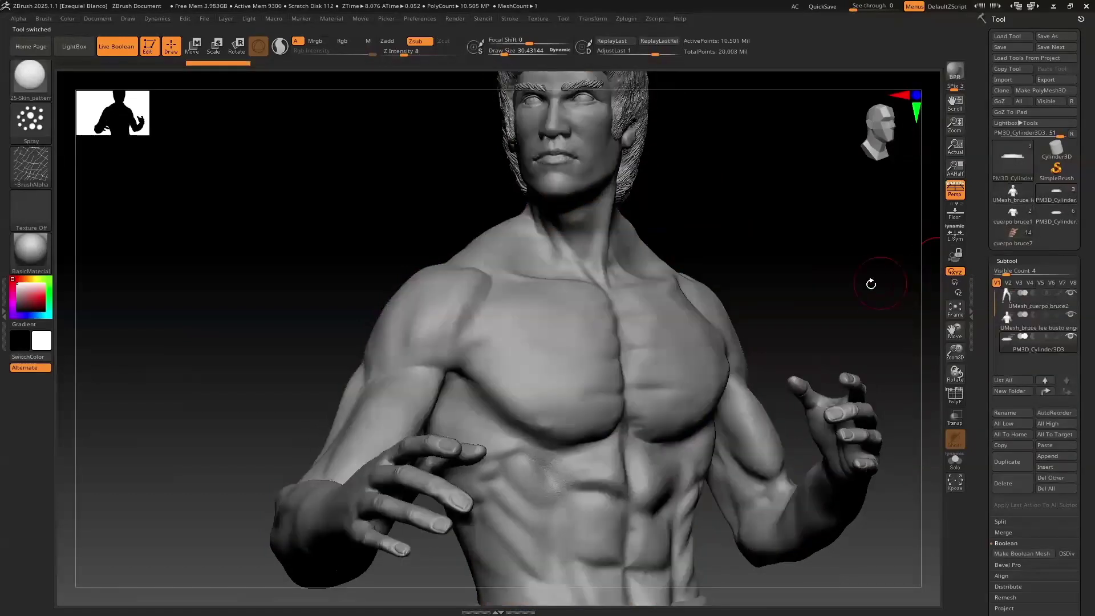
left_click_drag(954, 352, 916, 203)
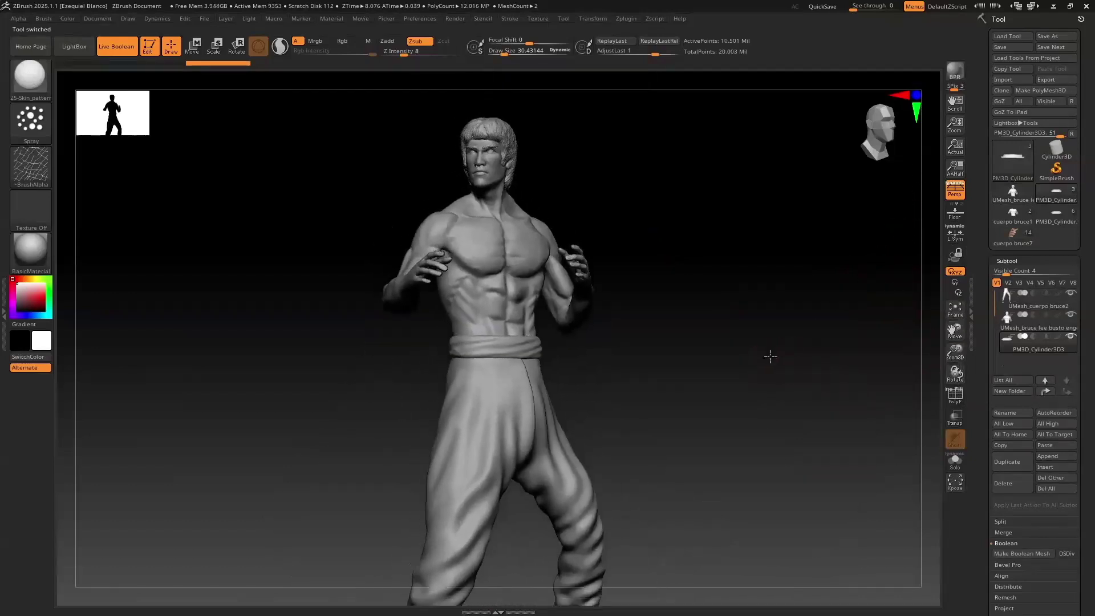
left_click_drag(770, 357, 770, 359)
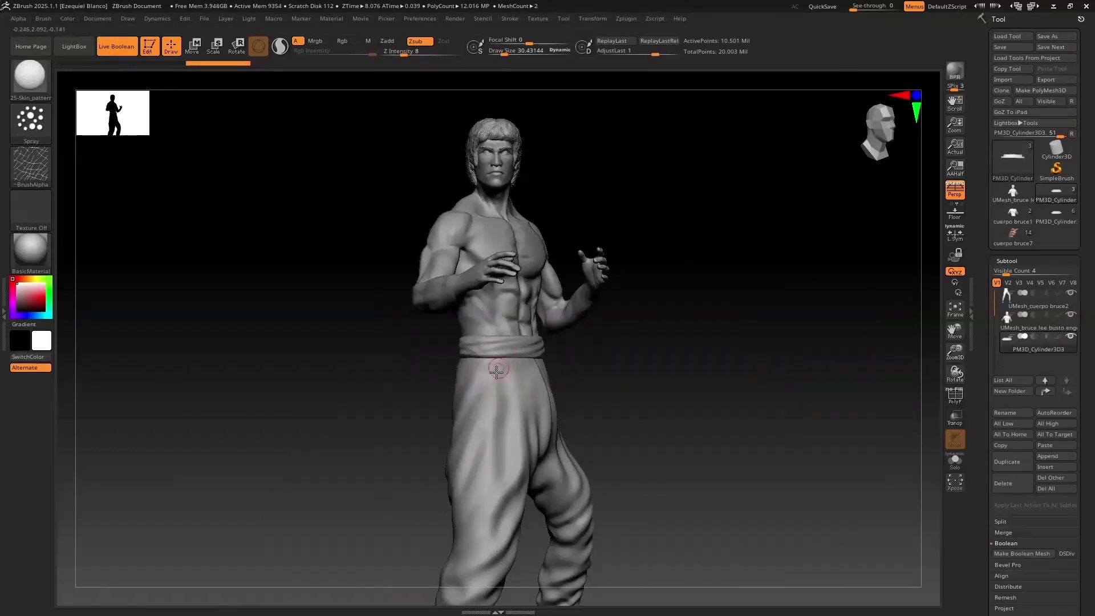
left_click_drag(800, 352, 854, 336)
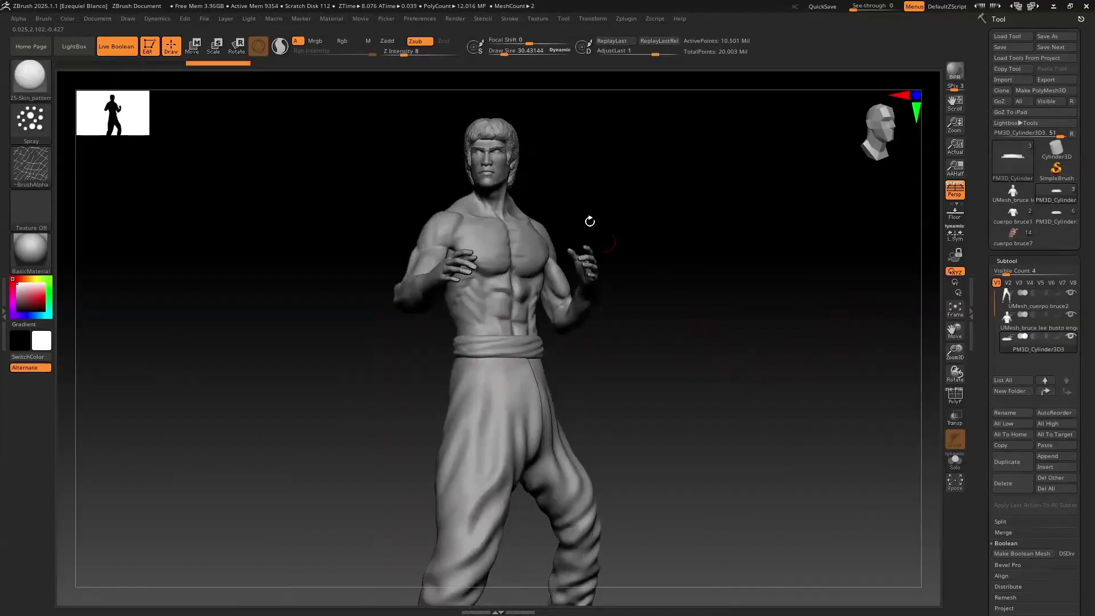
Make the merged bust the active subtool and show its polygroups and wireframe with PolyFrame
left_click(1003, 330)
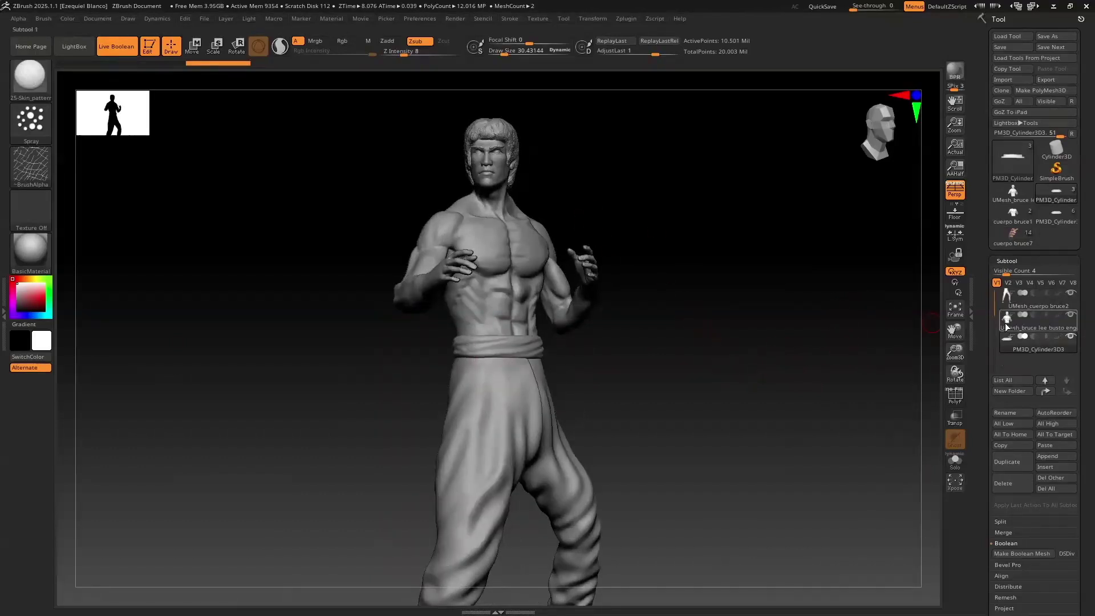
left_click(956, 397)
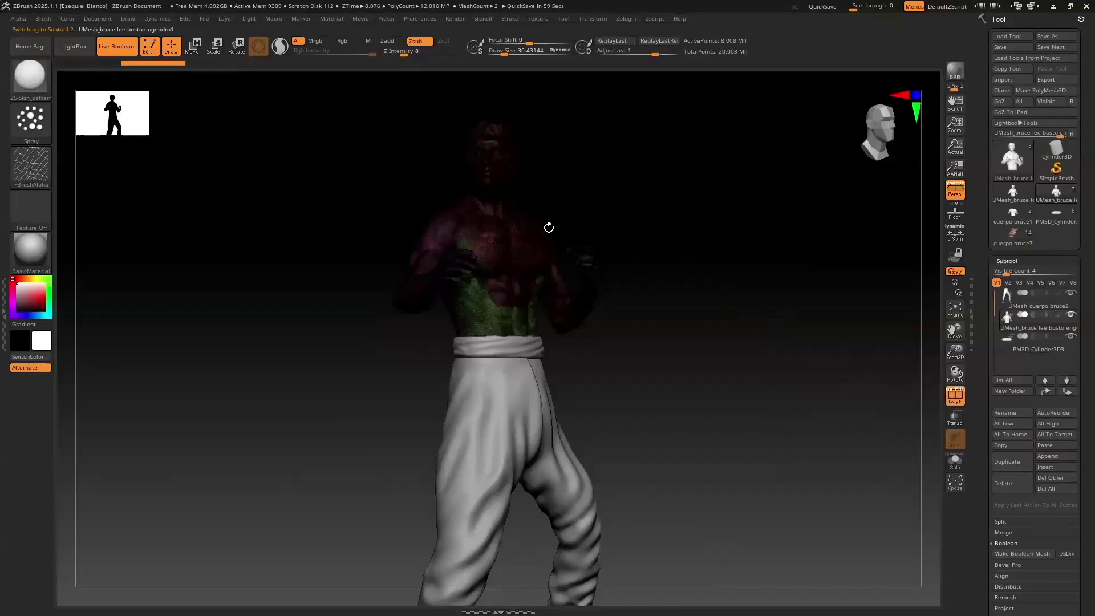
key("alt")
mouse_move(795, 421)
left_mouse_down("alt")
mouse_move(803, 444)
mouse_move(829, 458)
mouse_move(790, 411)
left_mouse_up("alt")
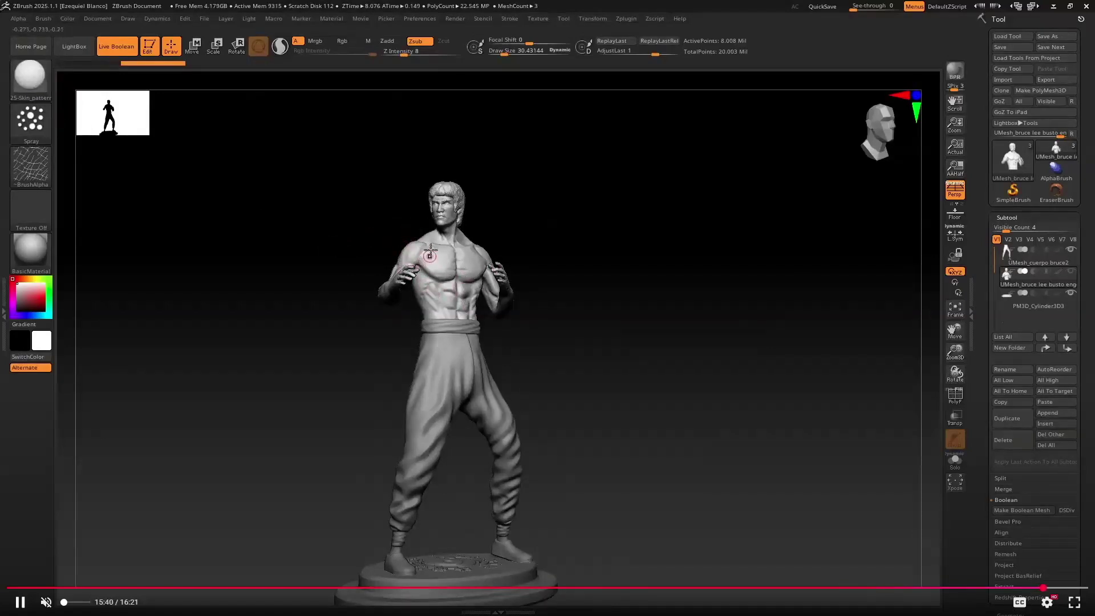
key("space")
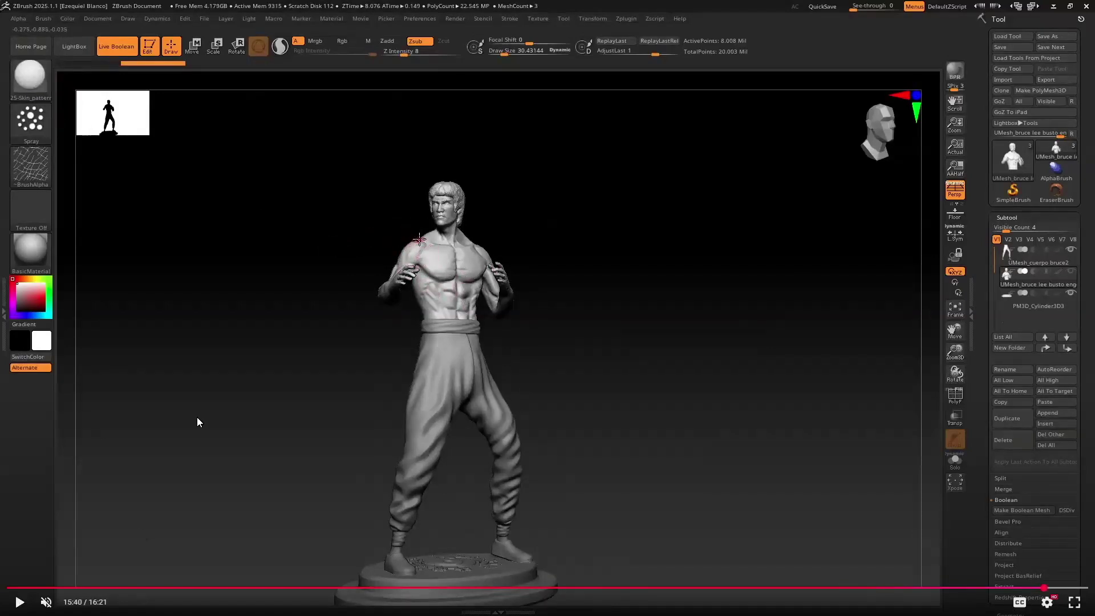
key("space")
key("0")
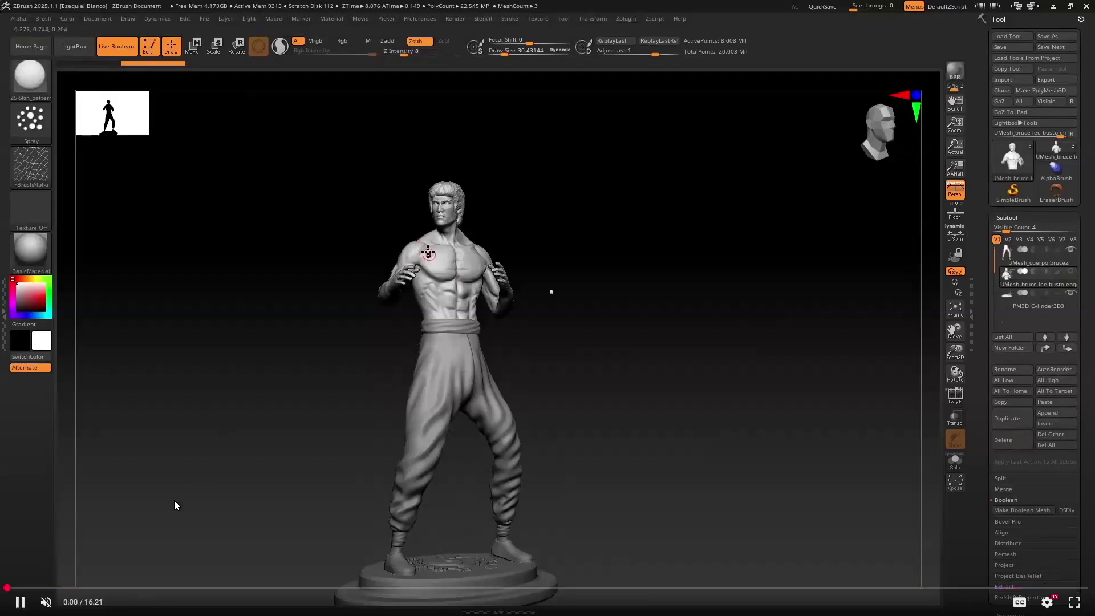